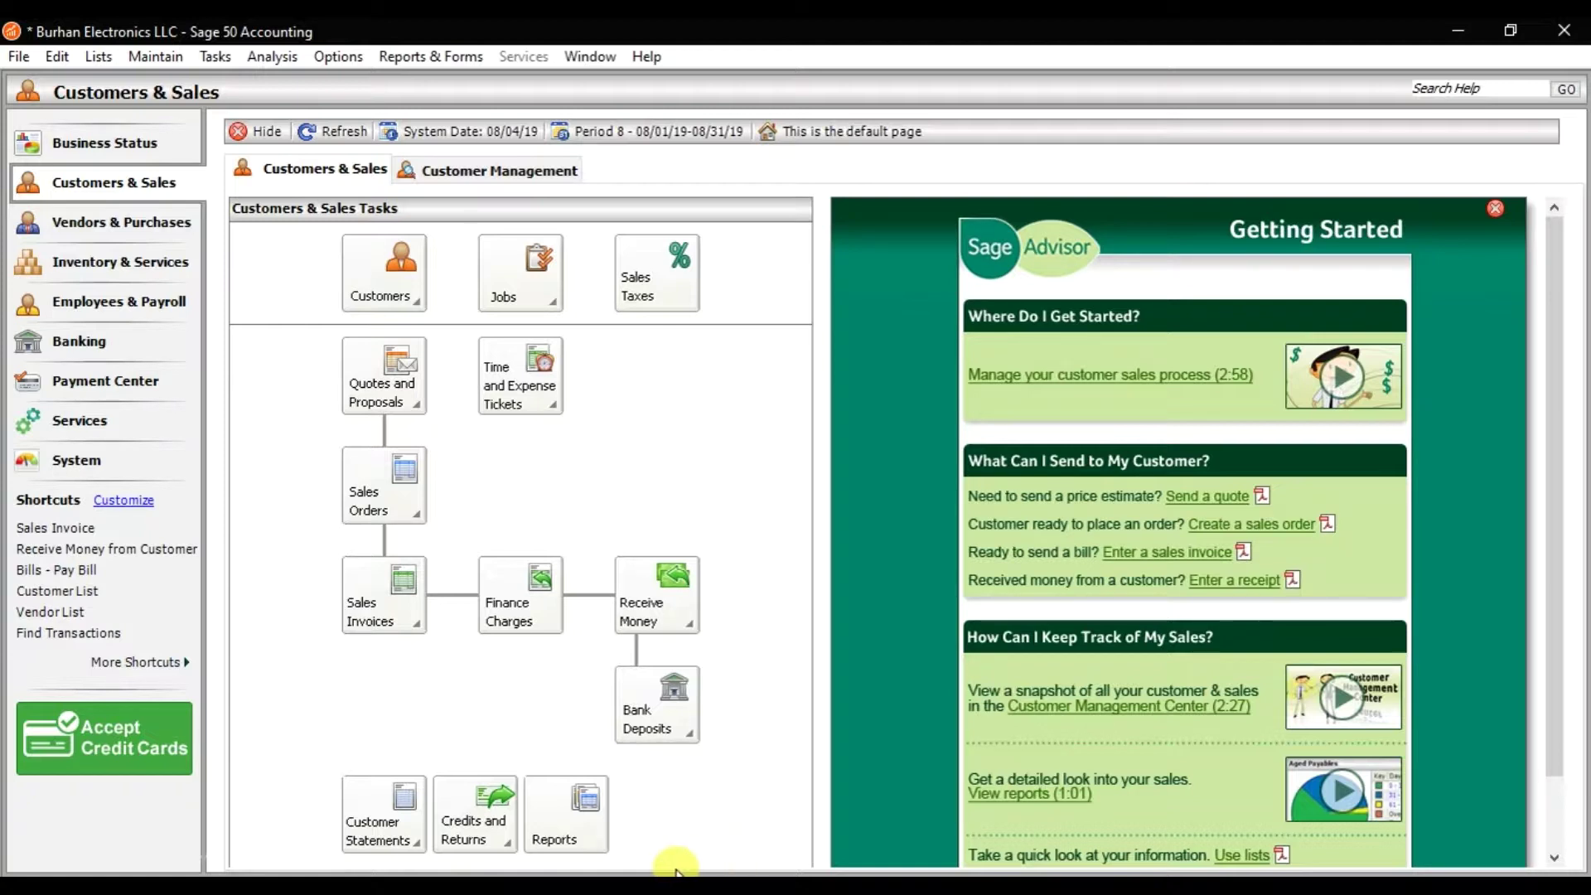
# Step: Switch to the Journal Entries Examples document in Word and examine the rent scenario and the 01-Jan-2019 prepaid rent entry
pyautogui.click(622, 808)
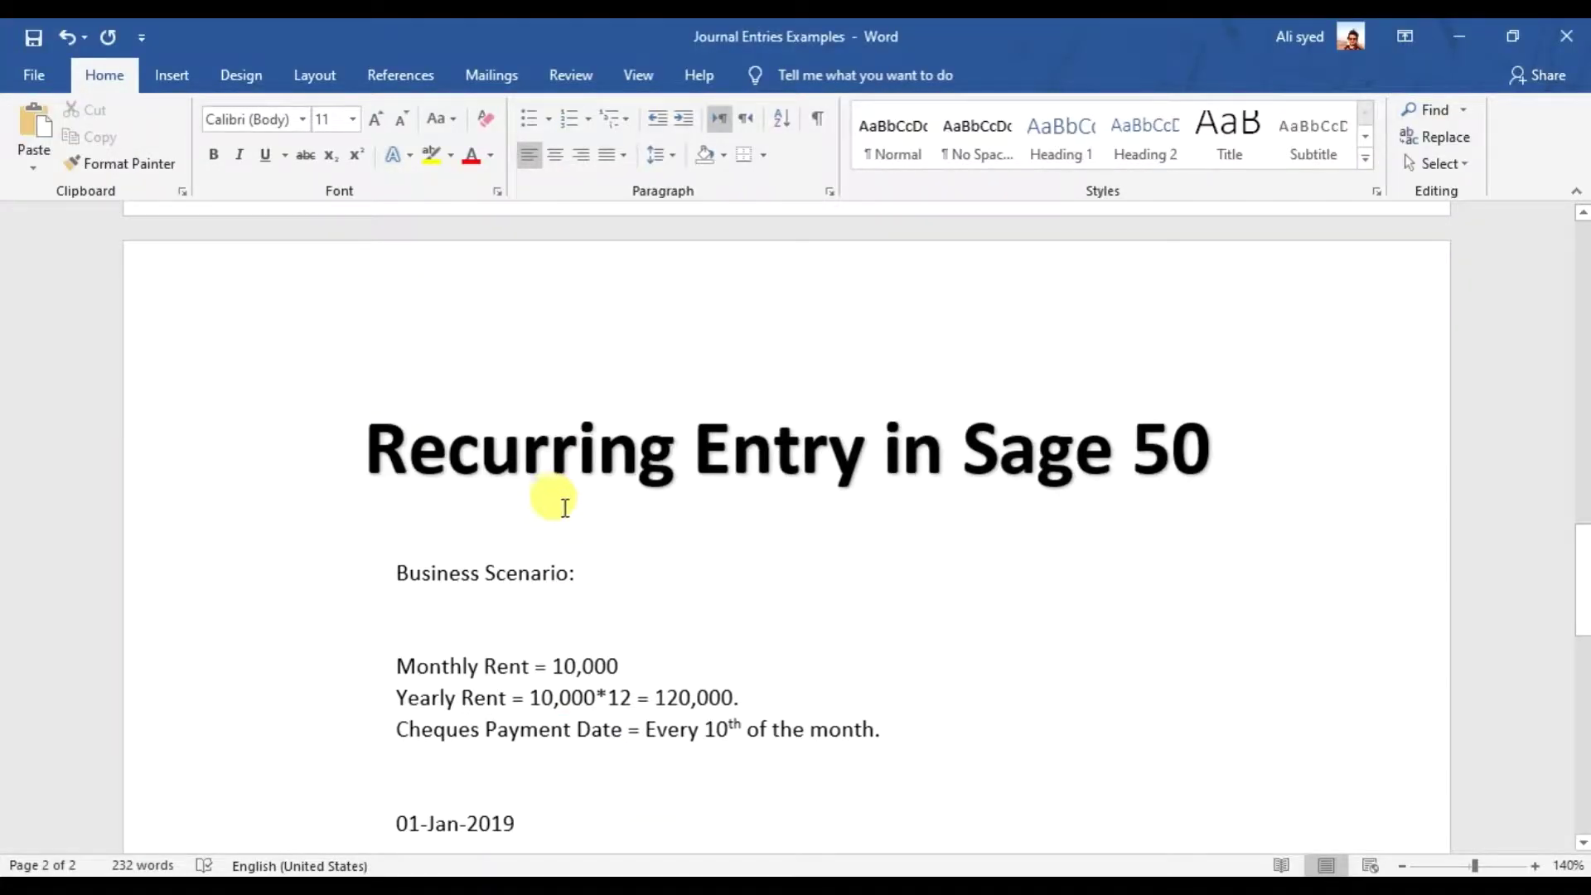
pyautogui.scroll(-2, 553, 504)
pyautogui.moveTo(392, 511); pyautogui.dragTo(614, 515)
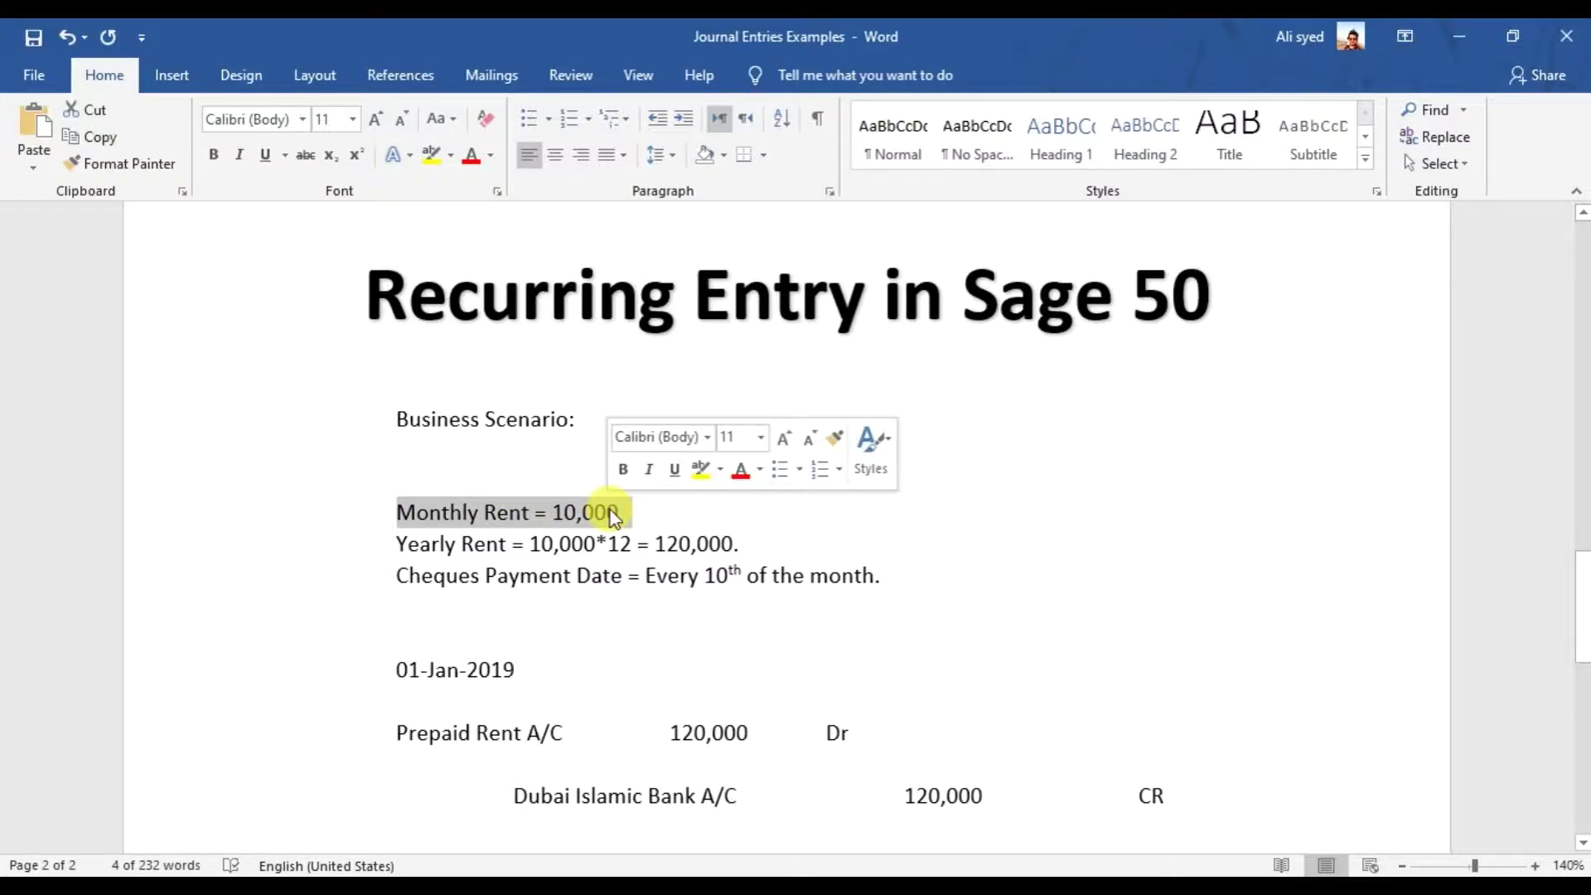
pyautogui.click(614, 513)
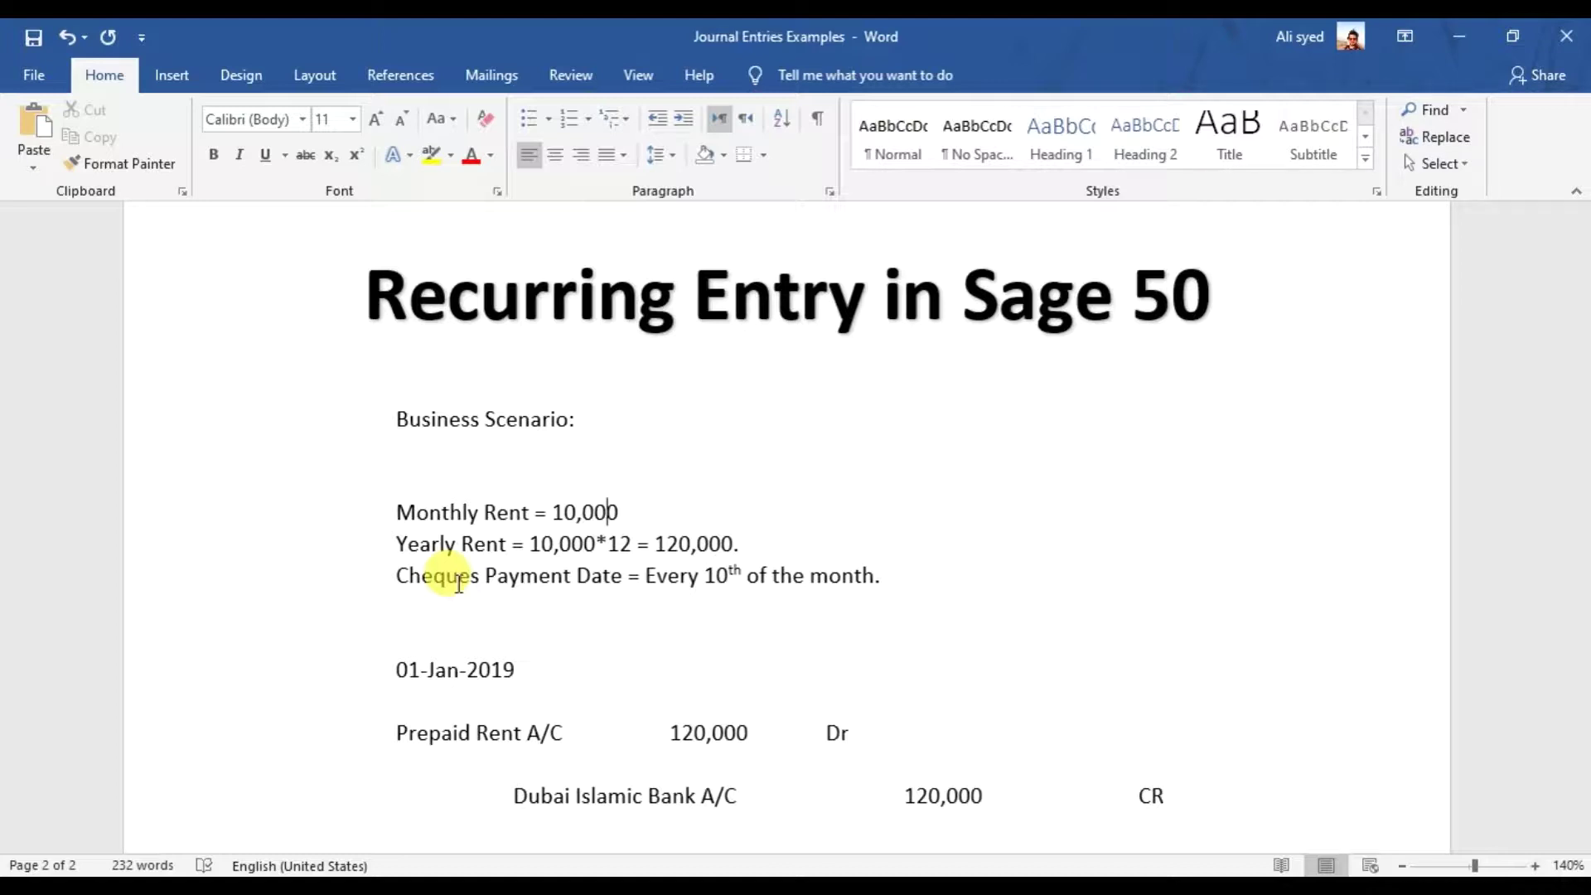
pyautogui.scroll(-1, 458, 583)
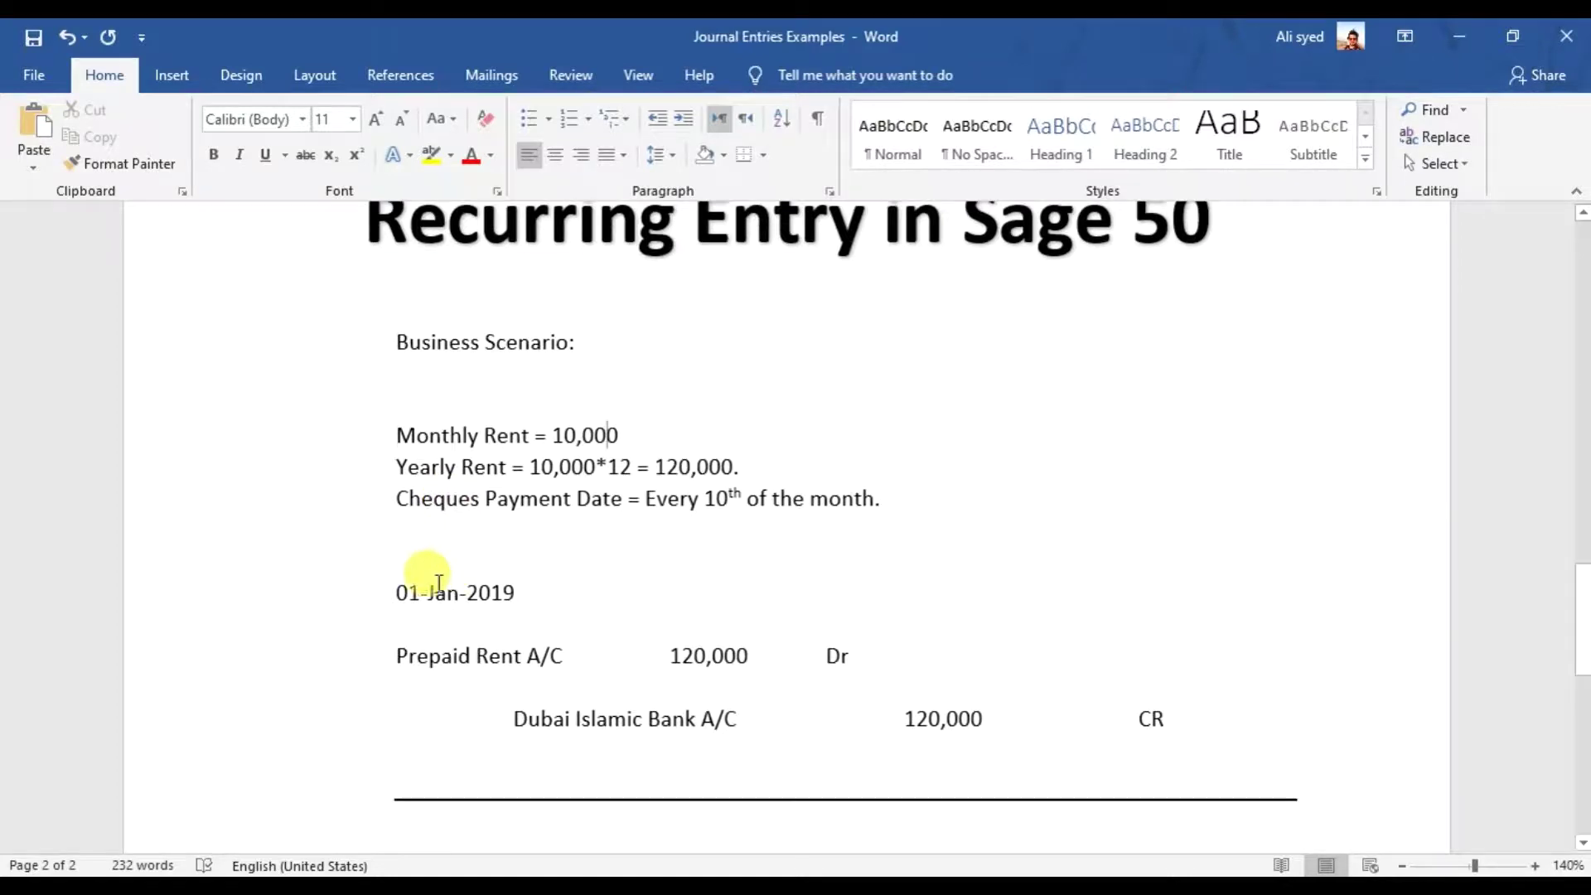
pyautogui.moveTo(397, 591); pyautogui.dragTo(525, 593)
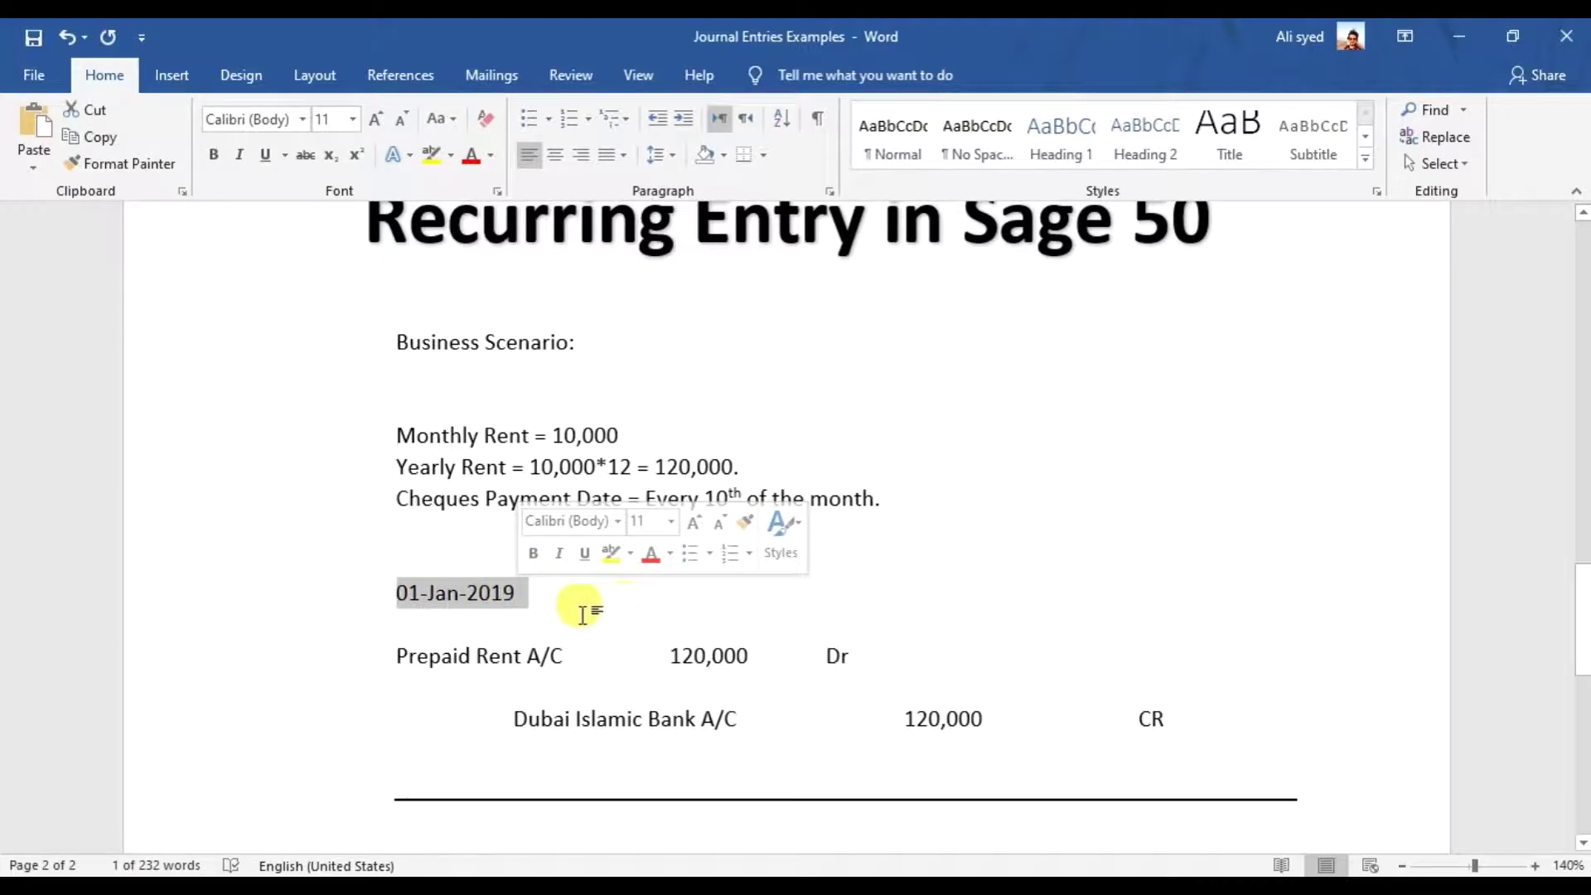
pyautogui.scroll(-2, 514, 589)
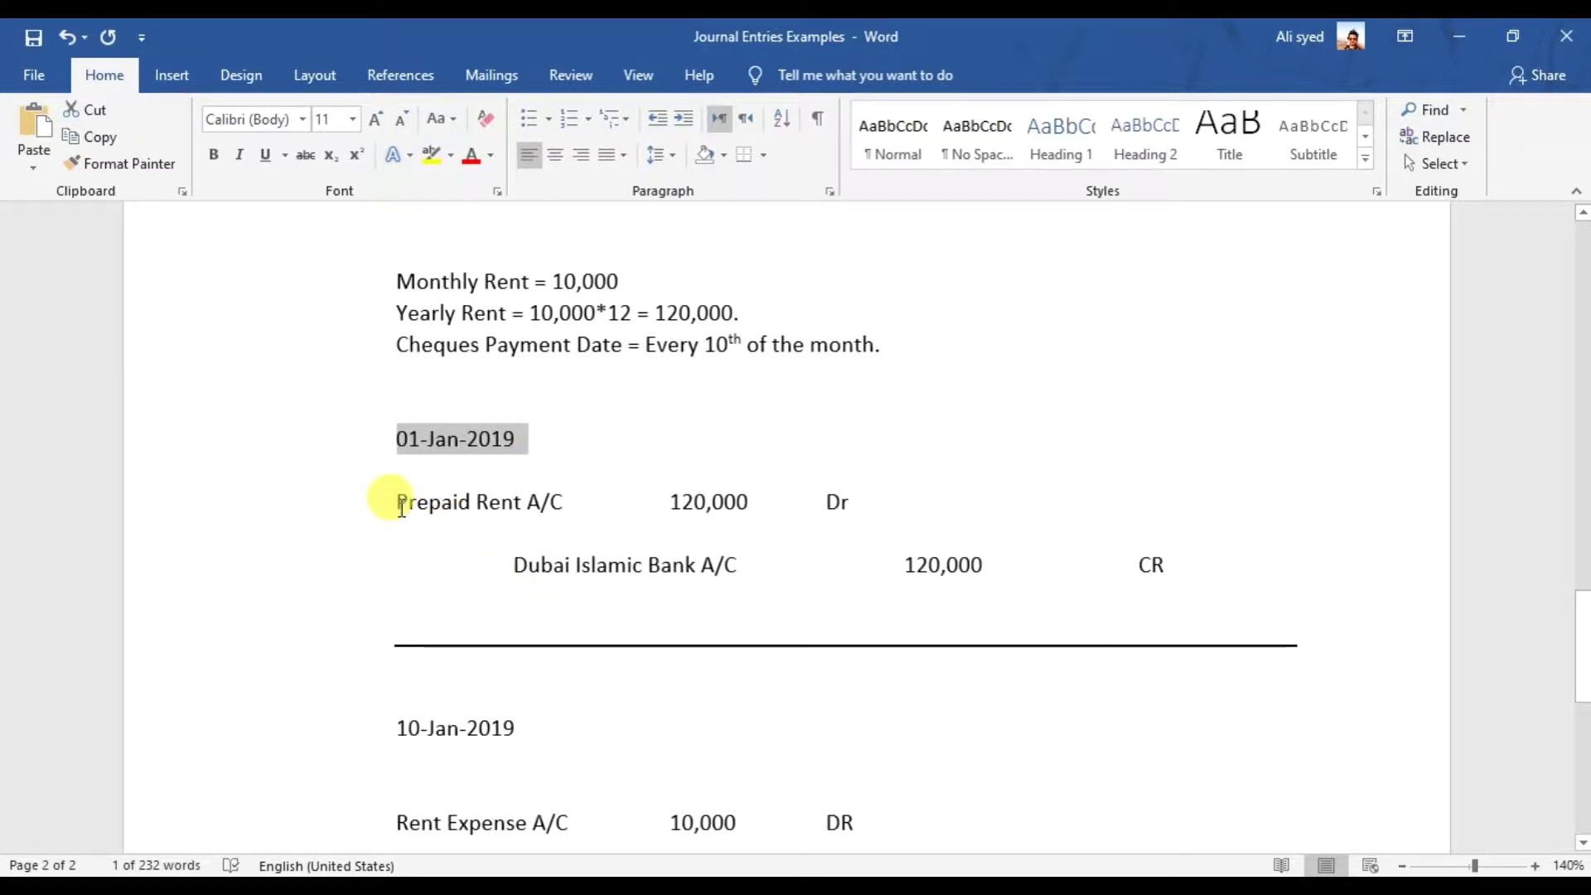
pyautogui.moveTo(399, 504); pyautogui.dragTo(756, 497)
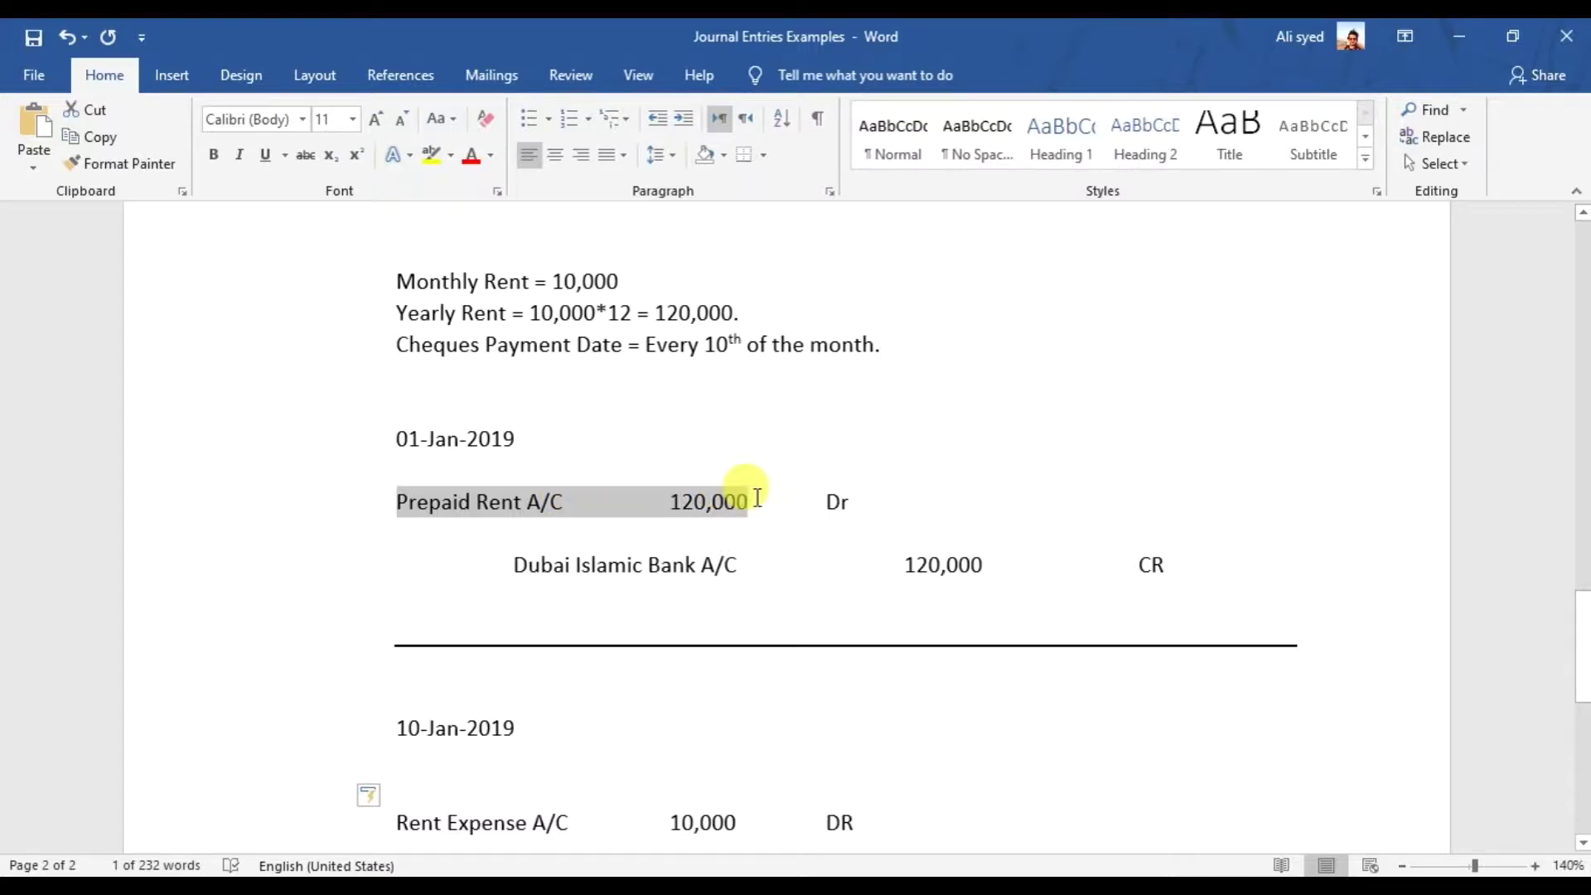
pyautogui.moveTo(519, 565); pyautogui.dragTo(747, 564)
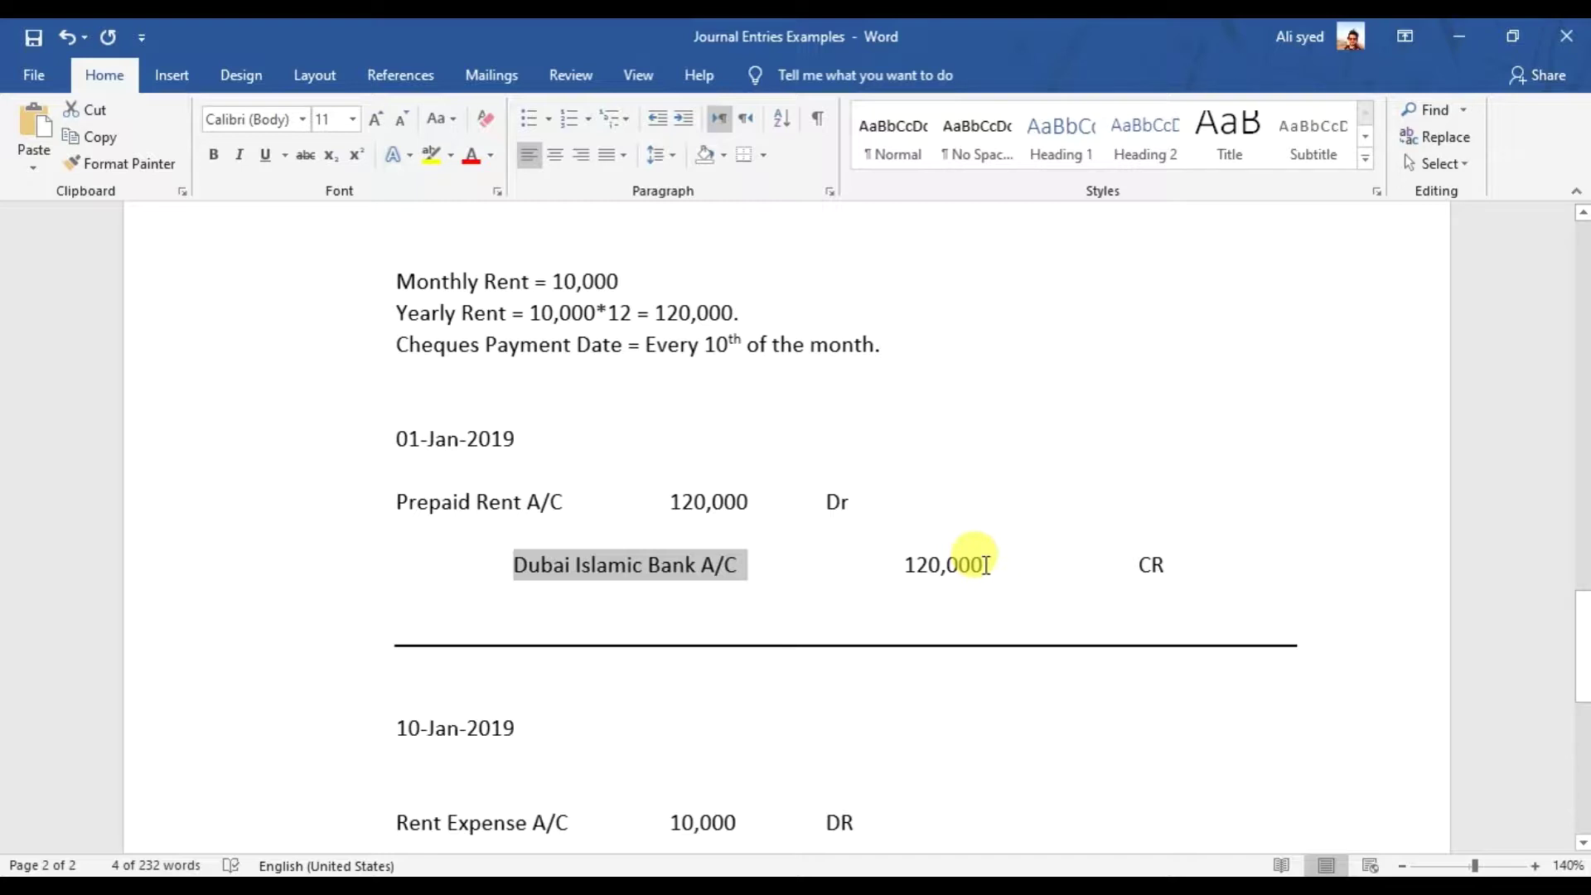
# Step: Examine the 10-Jan-2019 rent expense entry and recheck the accounts and amounts of the 01-Jan-2019 entry
pyautogui.scroll(-2, 978, 561)
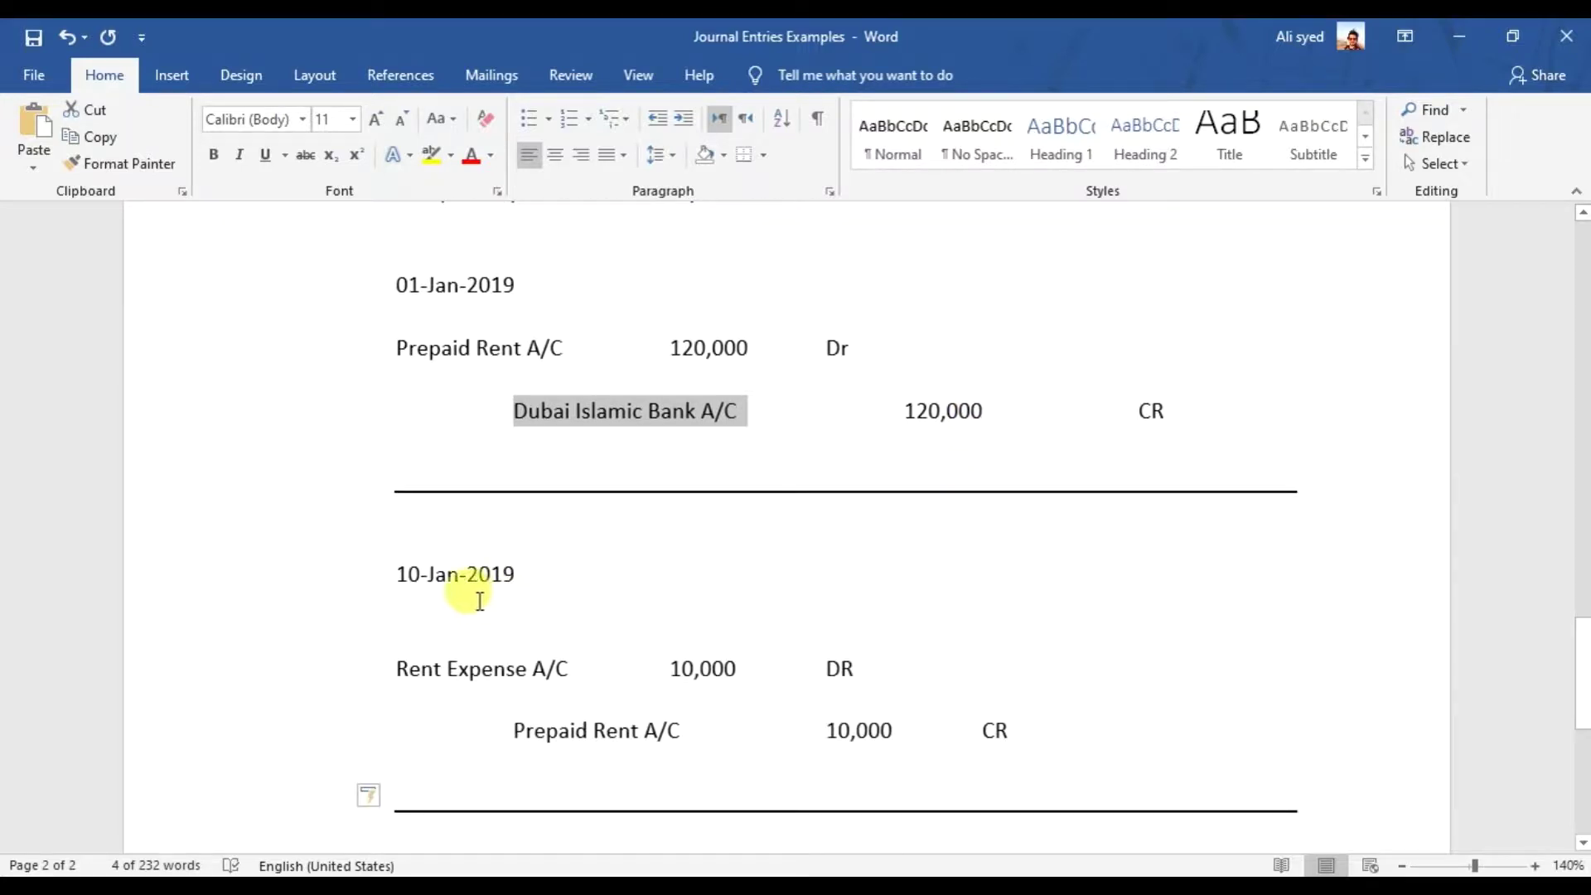
pyautogui.moveTo(403, 578); pyautogui.dragTo(508, 564)
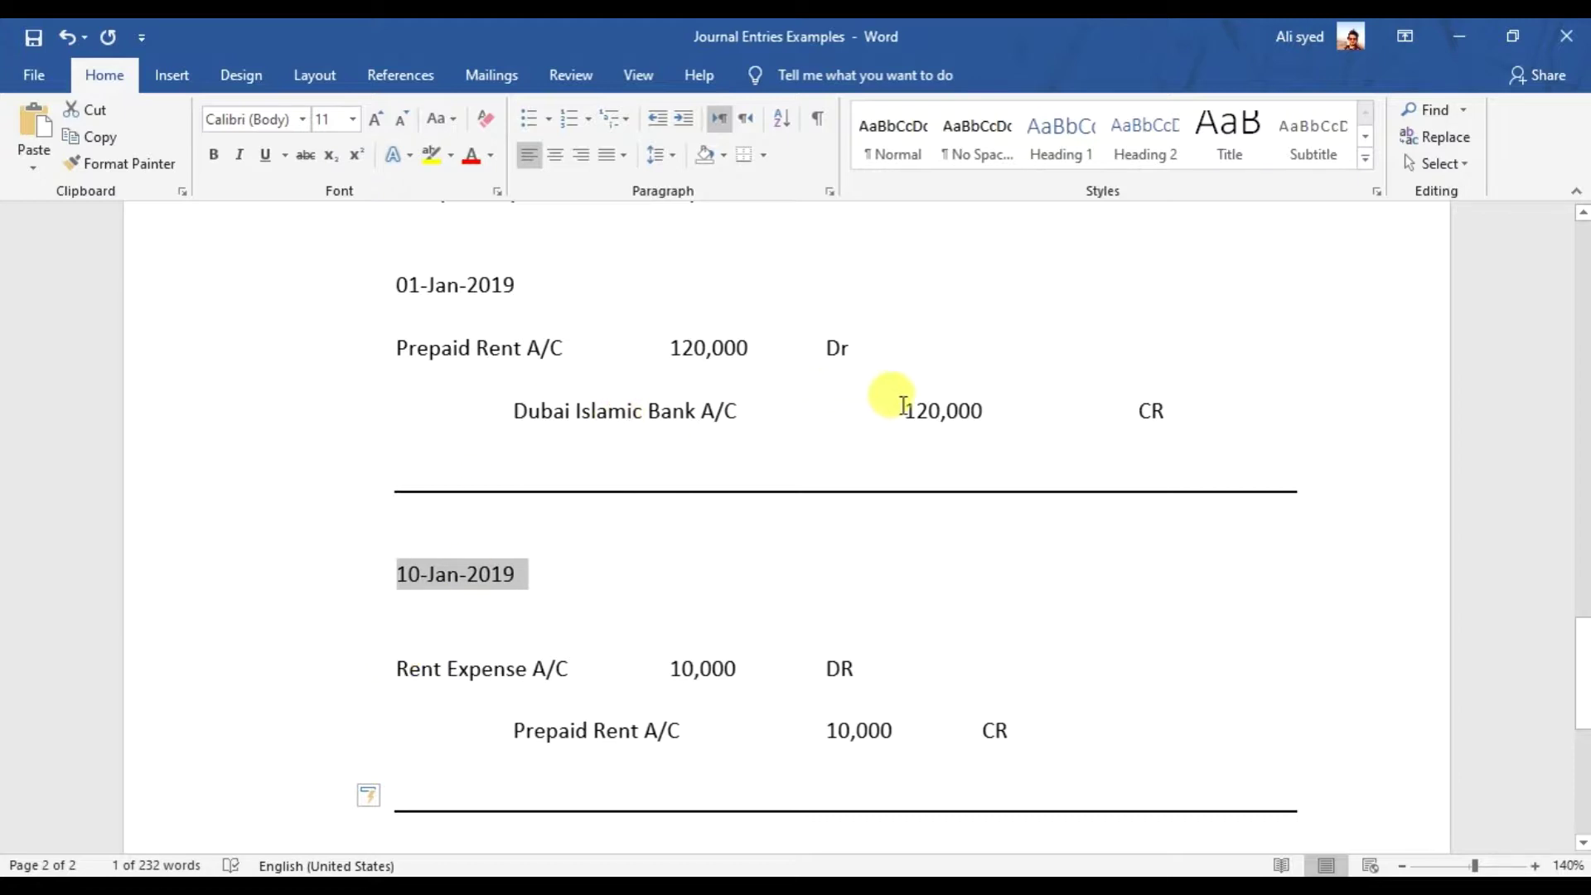
pyautogui.moveTo(900, 409); pyautogui.dragTo(1005, 406)
pyautogui.moveTo(394, 668); pyautogui.dragTo(775, 668)
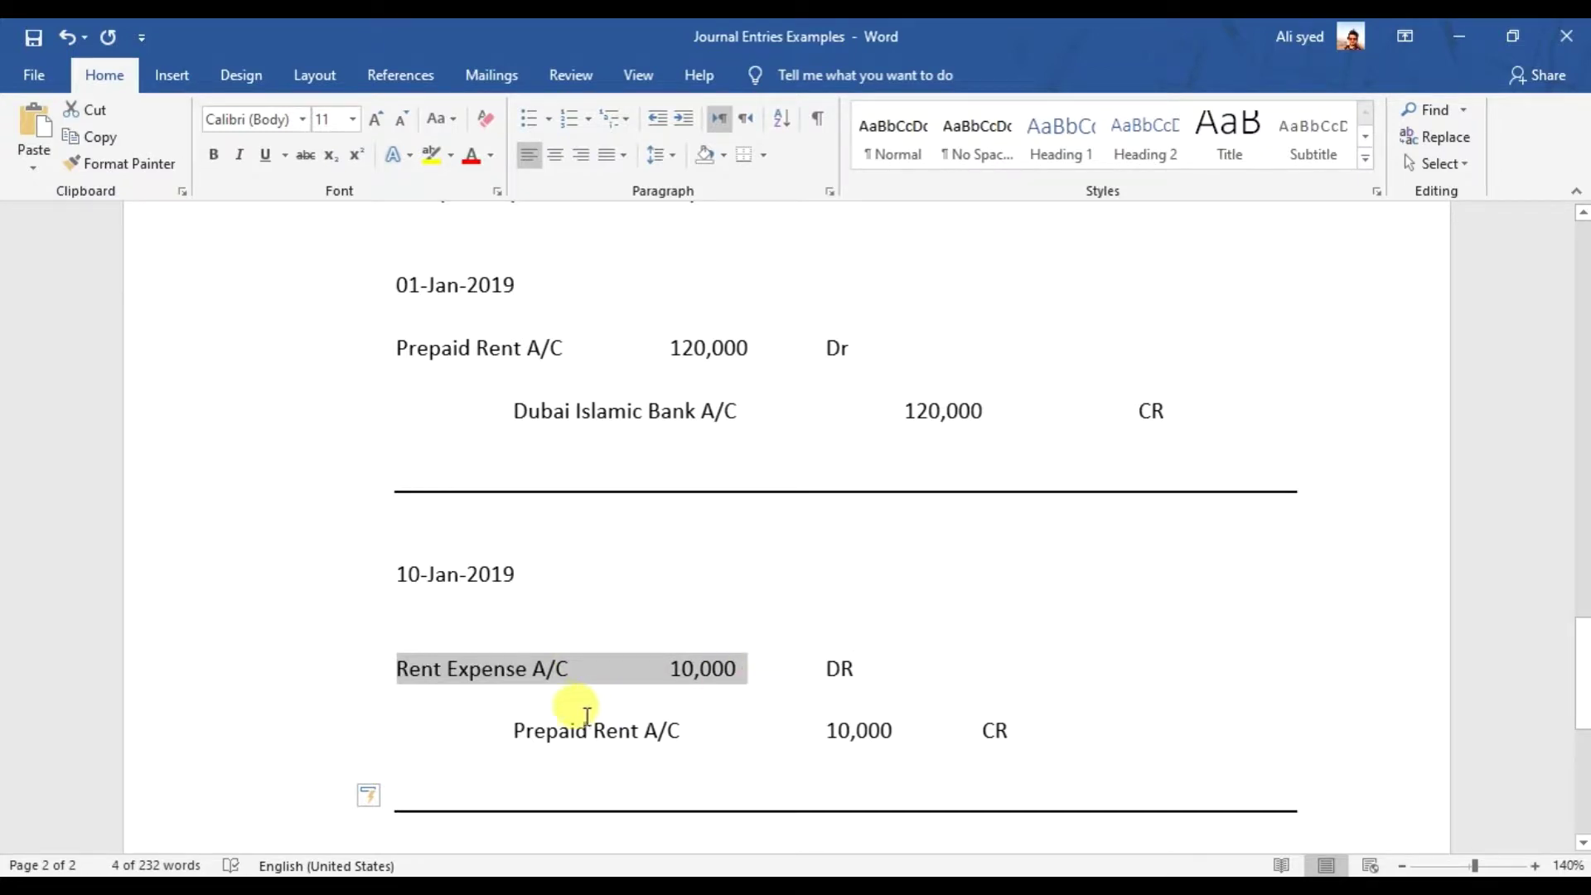
pyautogui.moveTo(513, 730); pyautogui.dragTo(1035, 734)
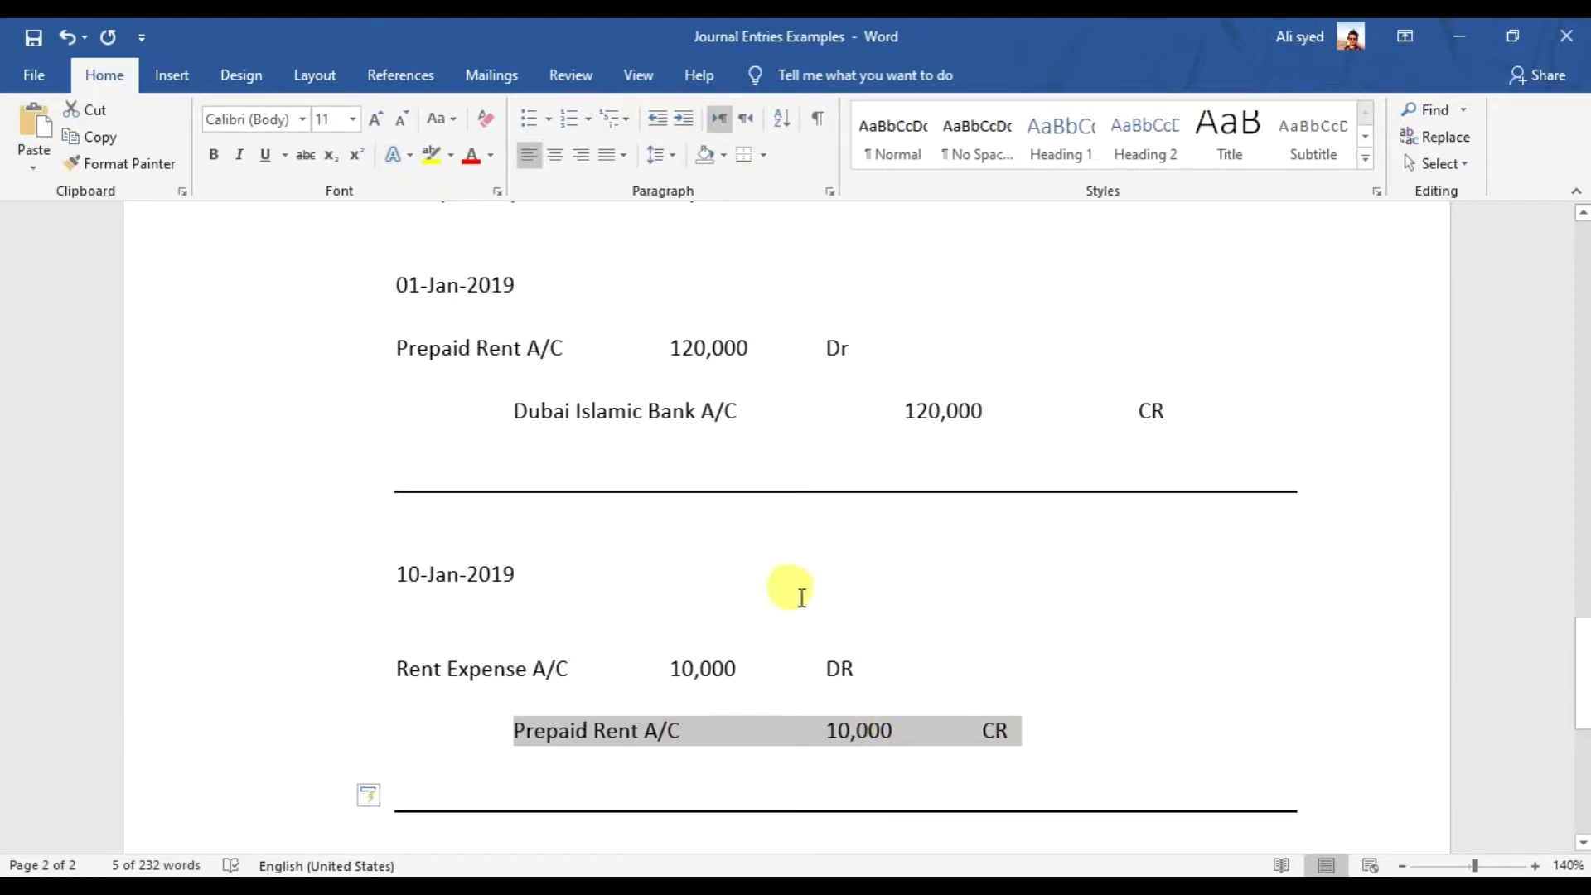
pyautogui.scroll(3, 657, 509)
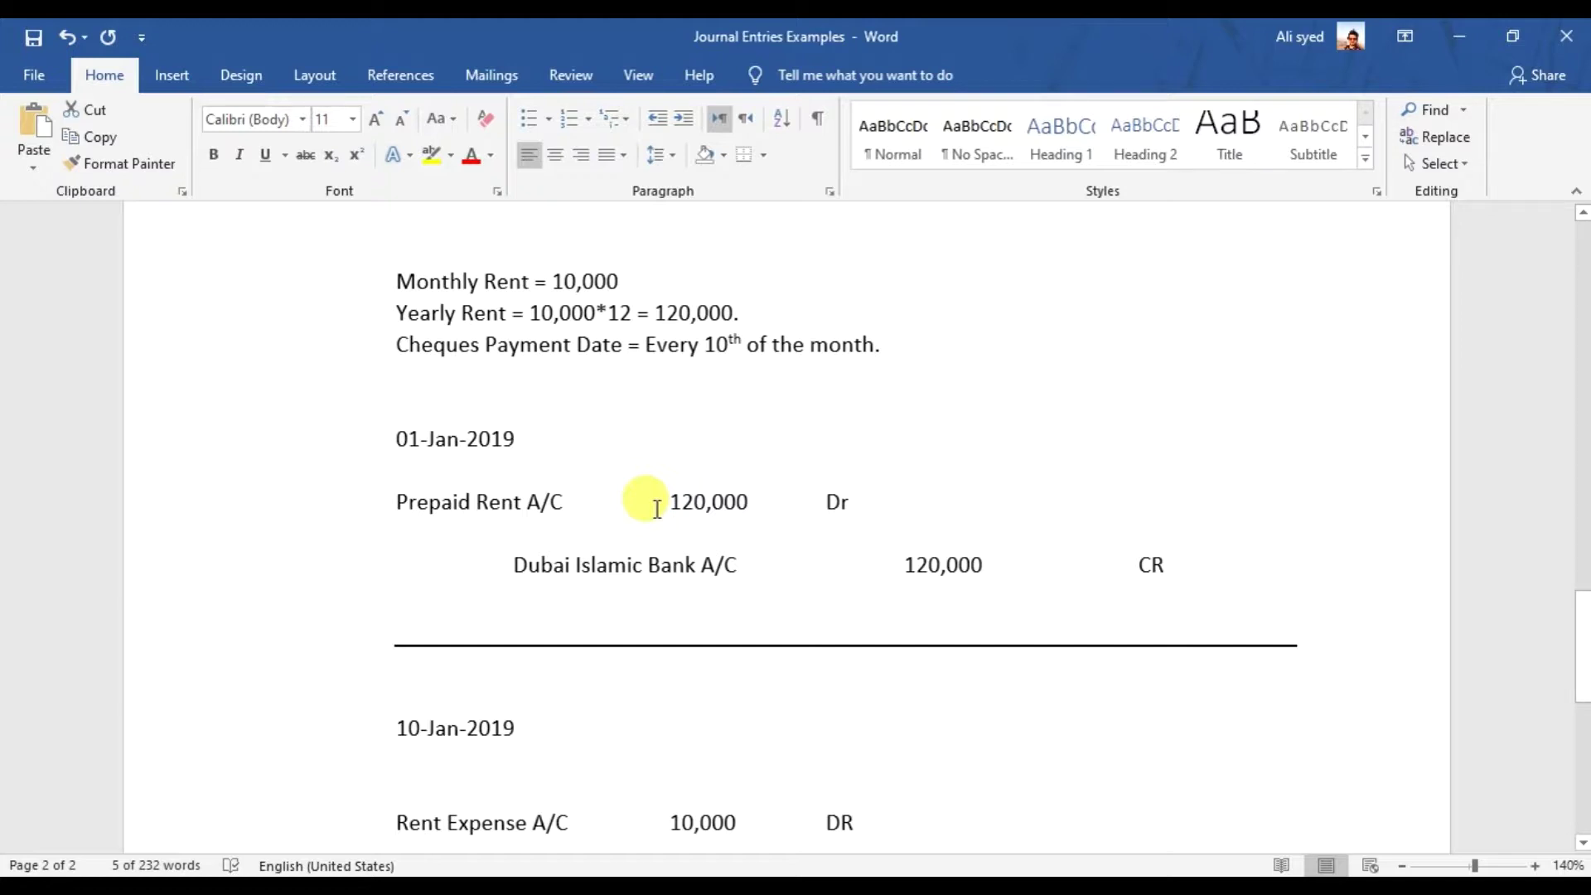
pyautogui.moveTo(398, 440); pyautogui.dragTo(525, 439)
pyautogui.moveTo(396, 502); pyautogui.dragTo(533, 503)
pyautogui.moveTo(665, 527); pyautogui.dragTo(1030, 586)
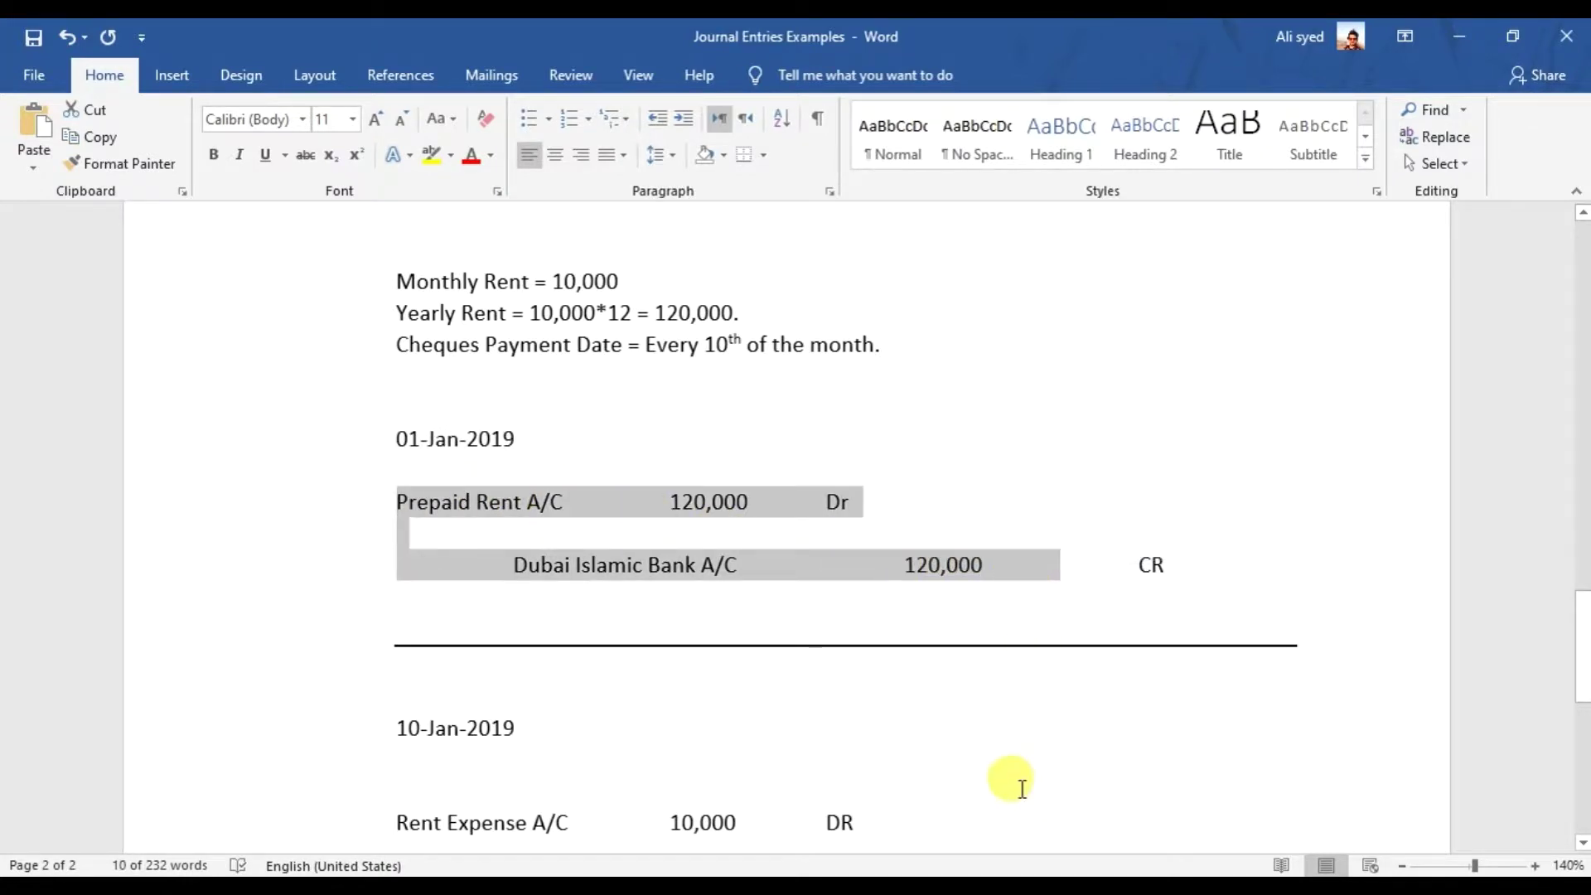
# Step: Switch back to Sage 50 Accounting and open a general journal entry in a maximized window
pyautogui.click(1031, 885)
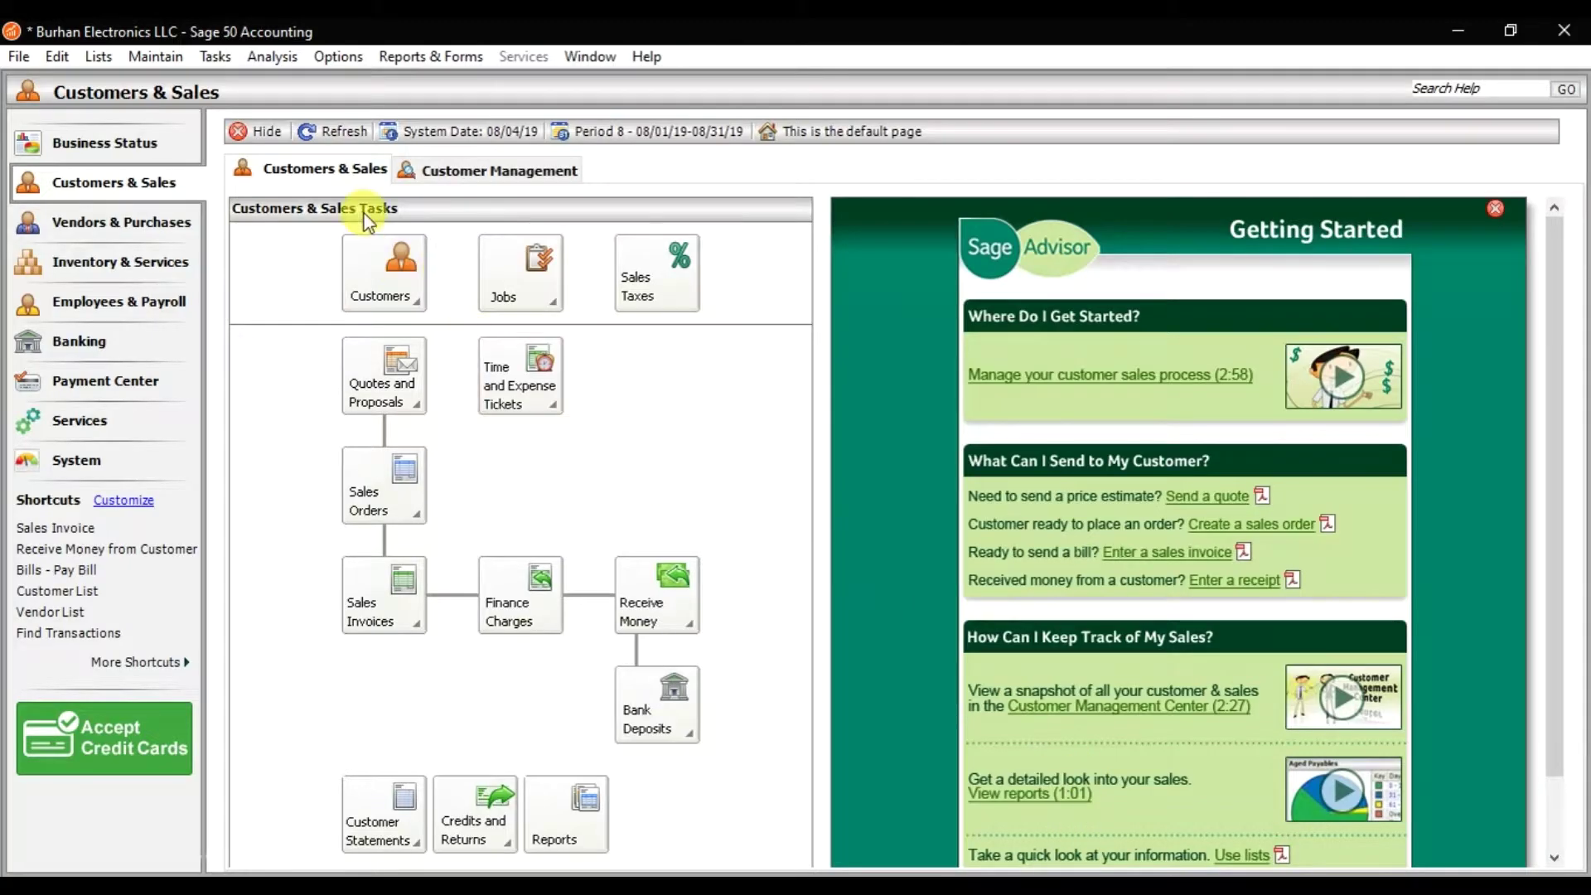
pyautogui.click(220, 53)
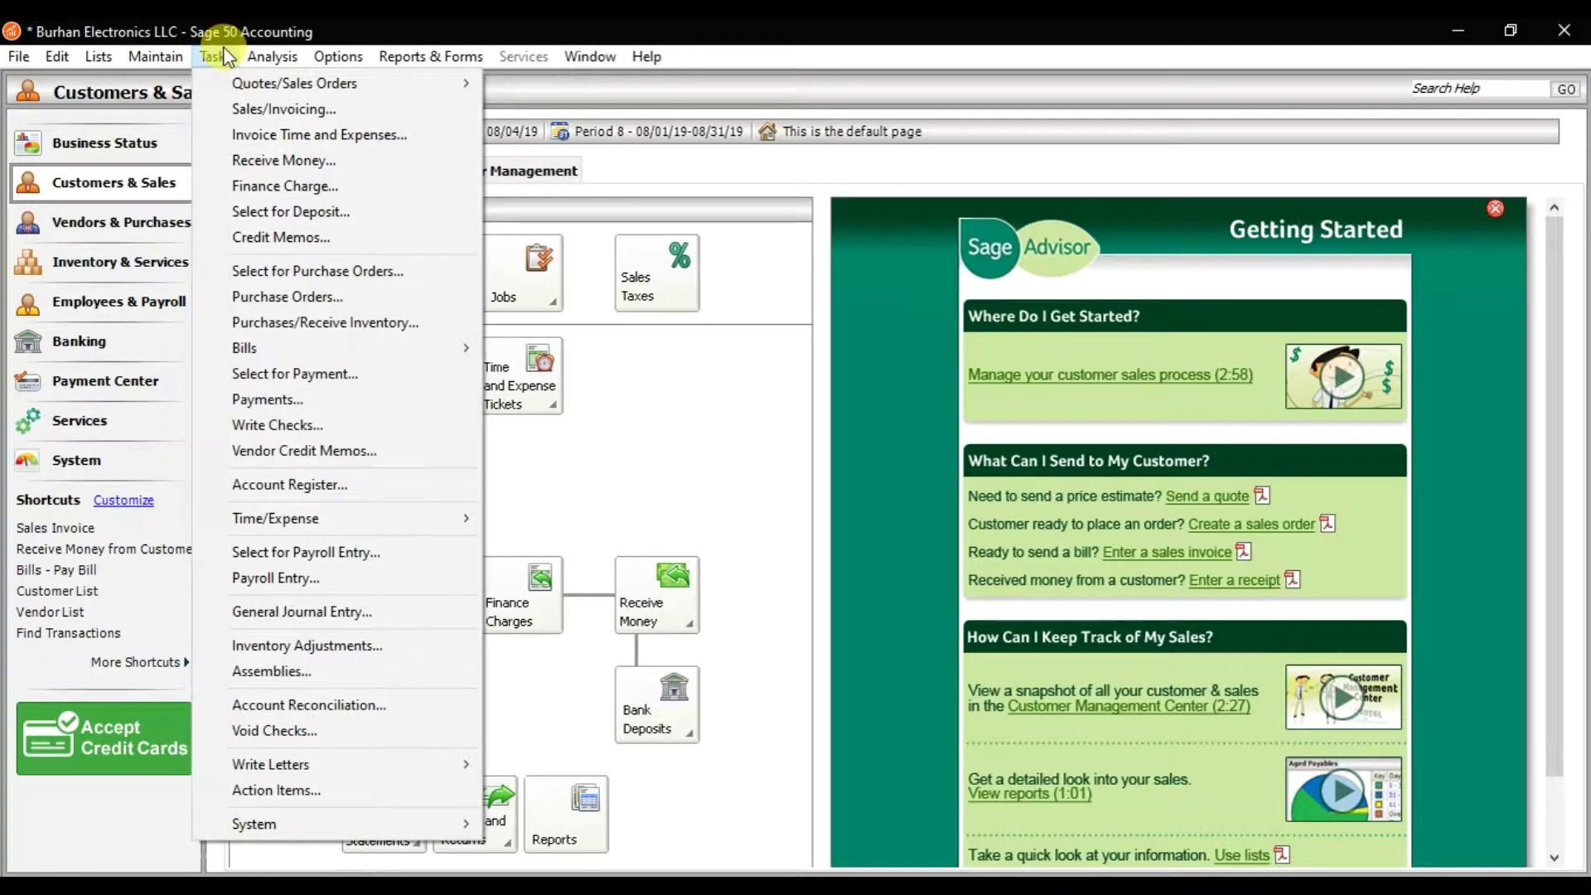
pyautogui.click(300, 611)
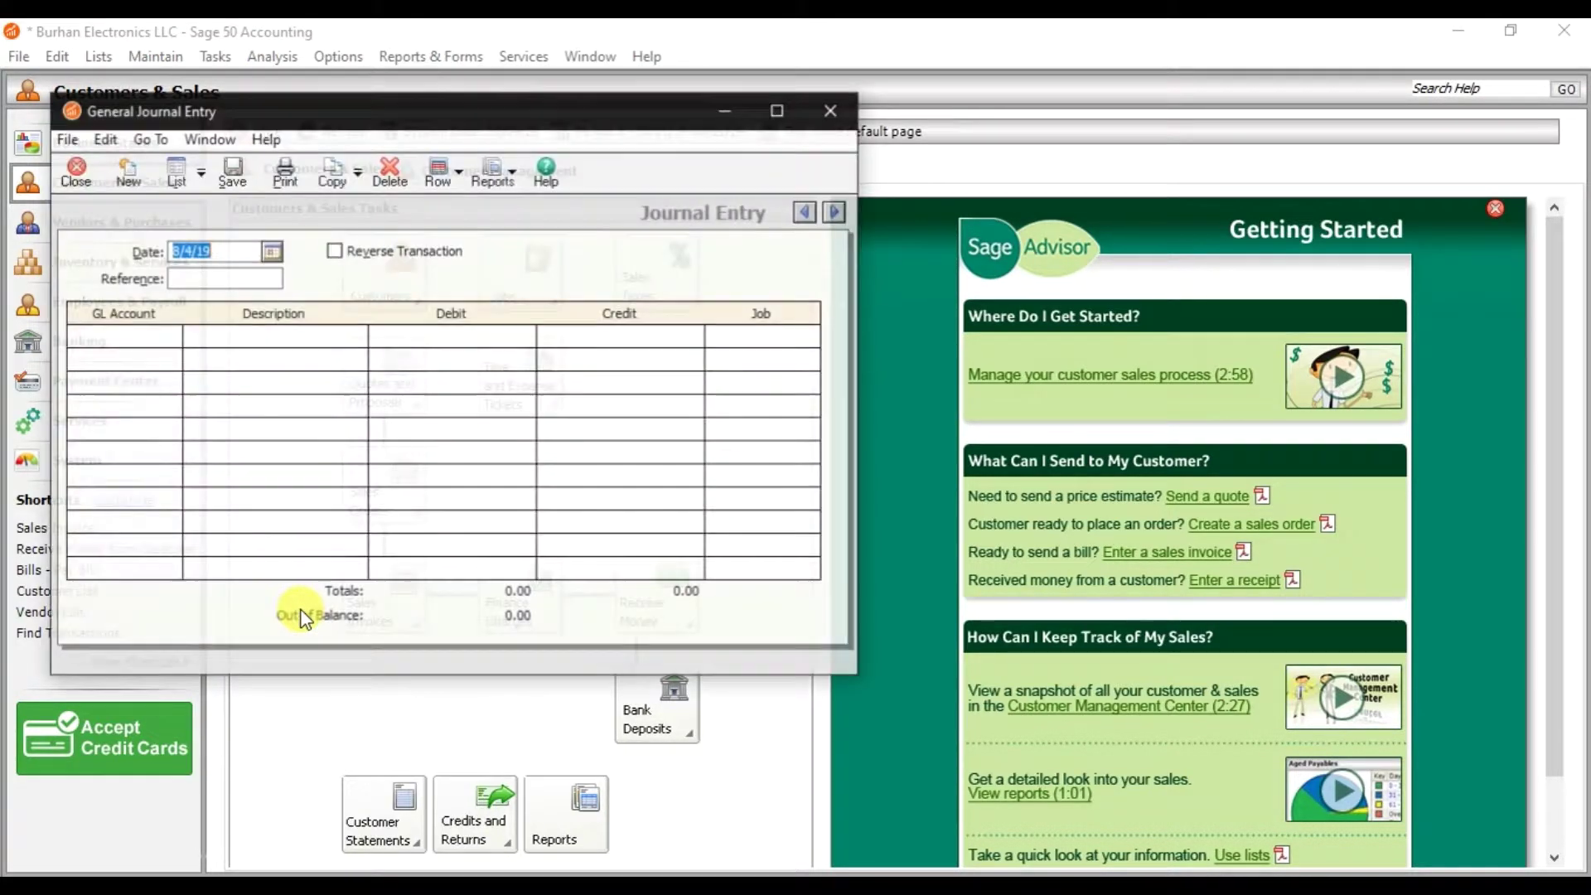
pyautogui.click(781, 114)
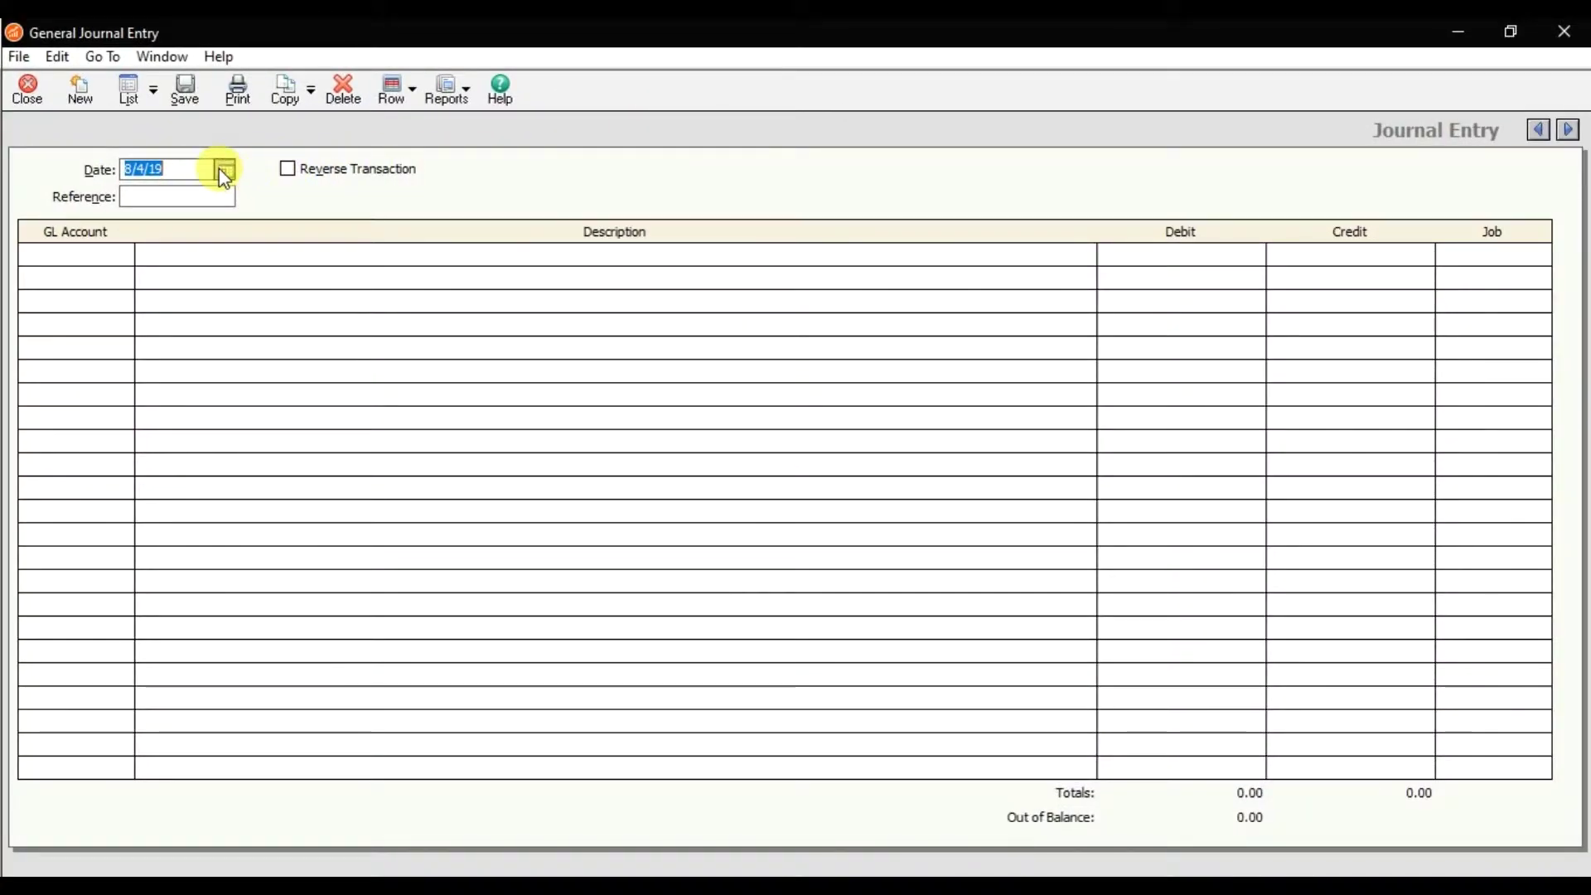
# Step: Date the journal entry Jan 1, 2019 and enter 003 as its reference
pyautogui.click(222, 169)
pyautogui.click(147, 227)
pyautogui.click(148, 227)
pyautogui.click(148, 227)
pyautogui.click(148, 227)
pyautogui.click(148, 227)
pyautogui.click(152, 231)
pyautogui.click(149, 230)
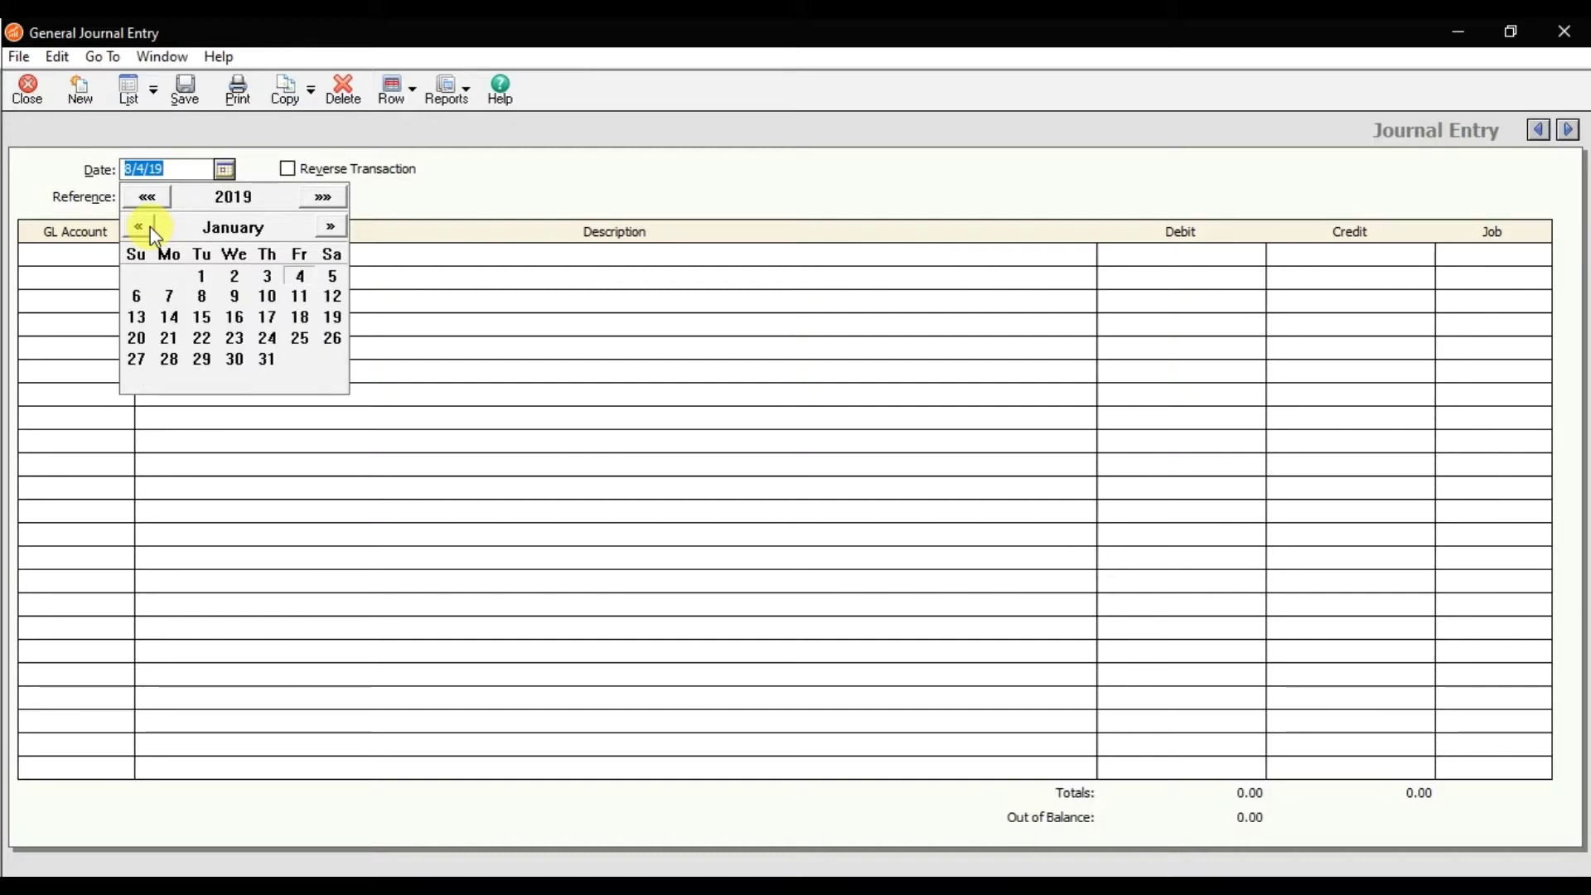
pyautogui.click(201, 277)
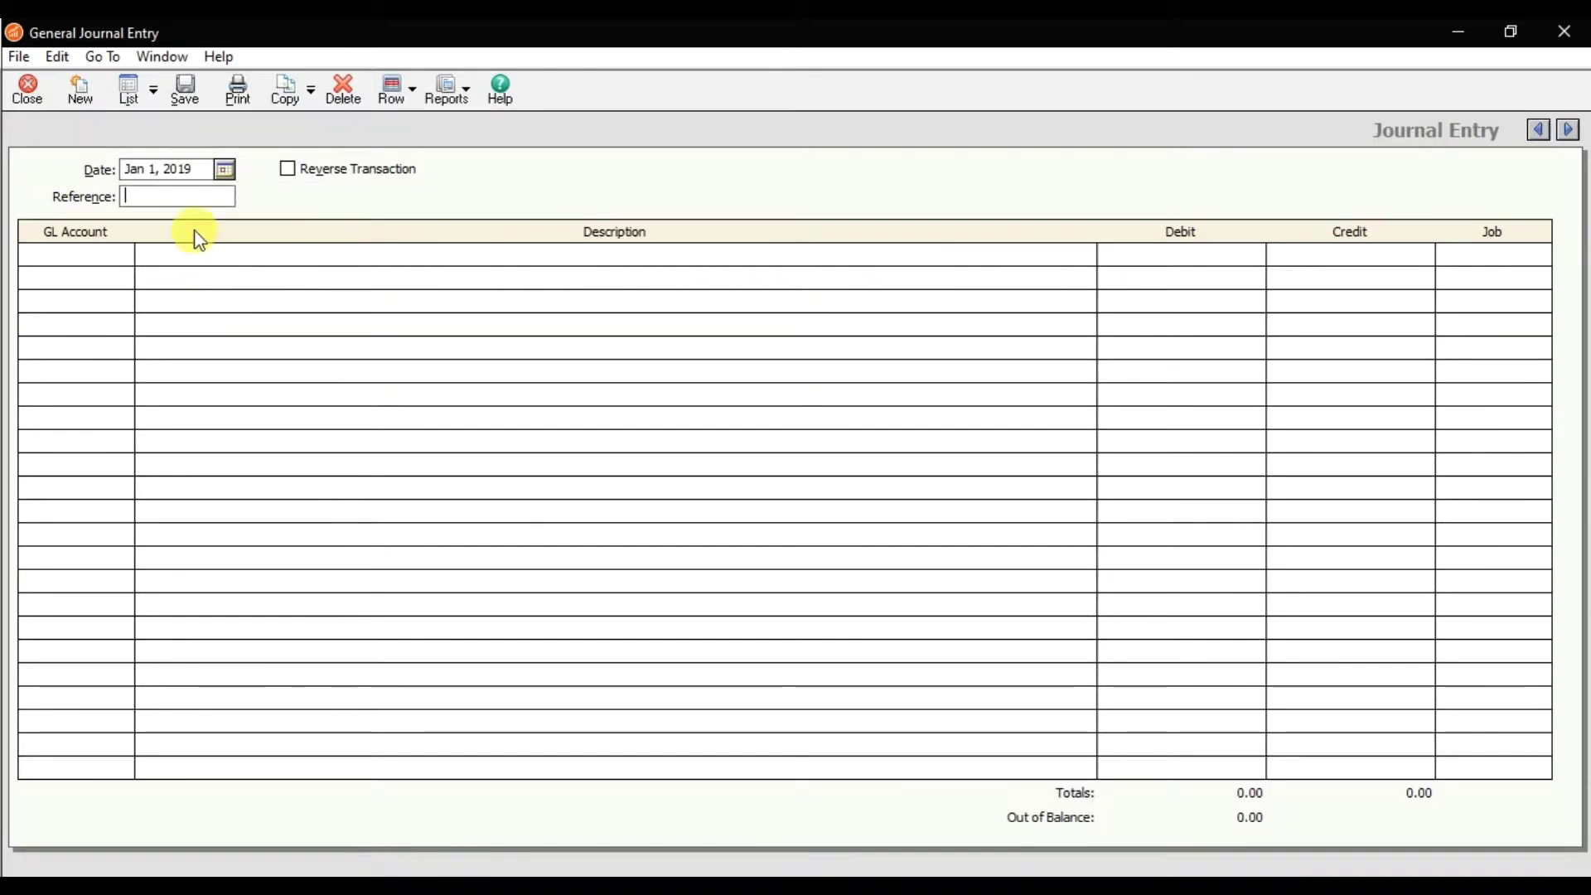
pyautogui.write('003')
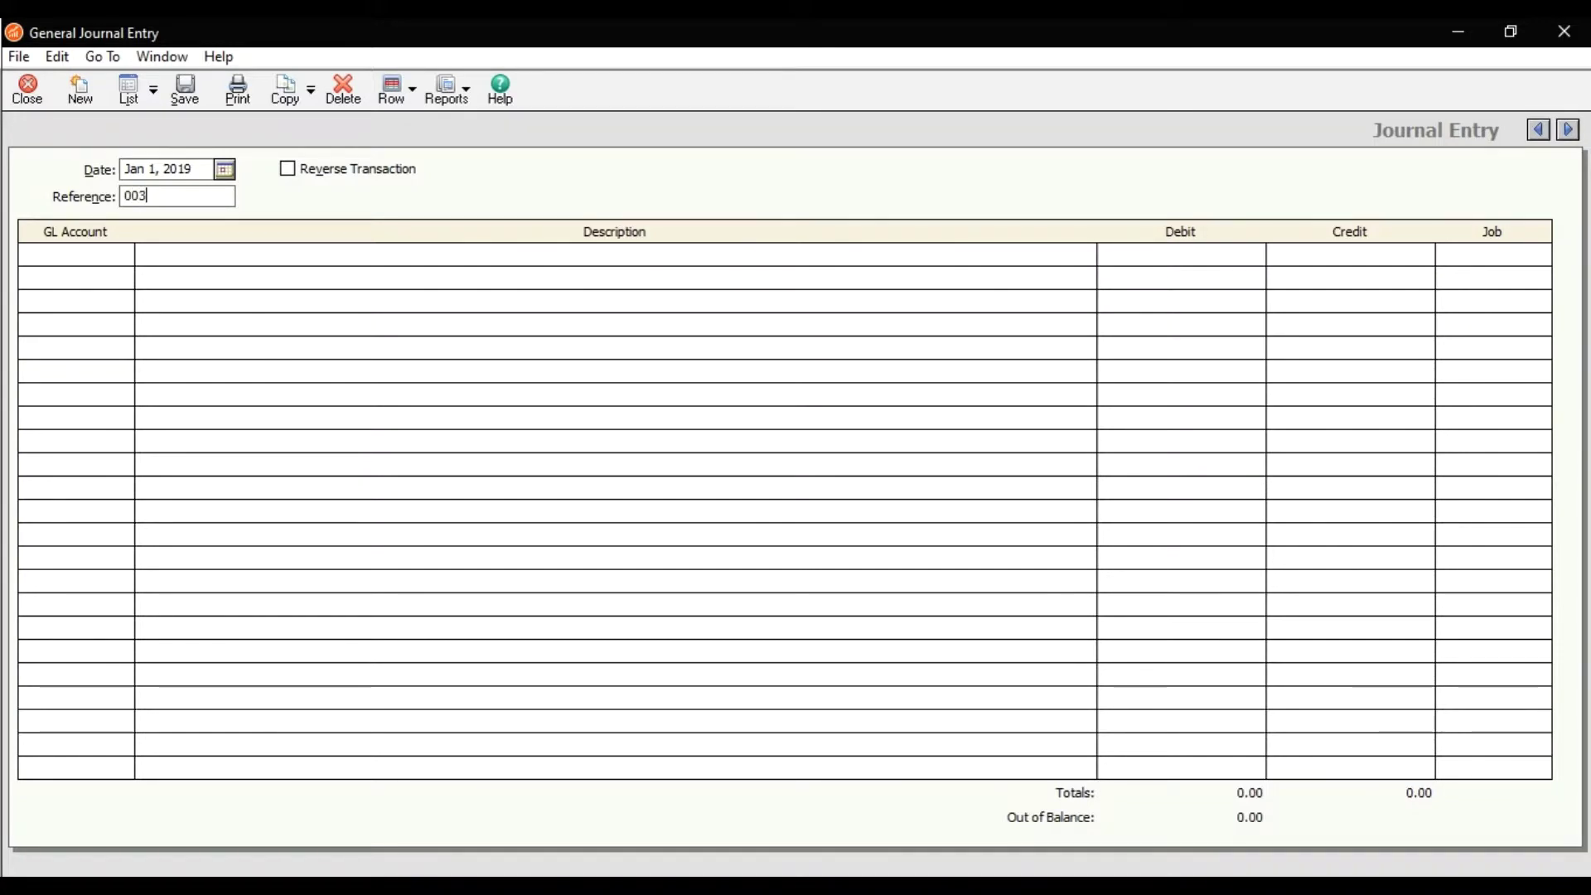
pyautogui.press('Tab')
pyautogui.press('Tab')
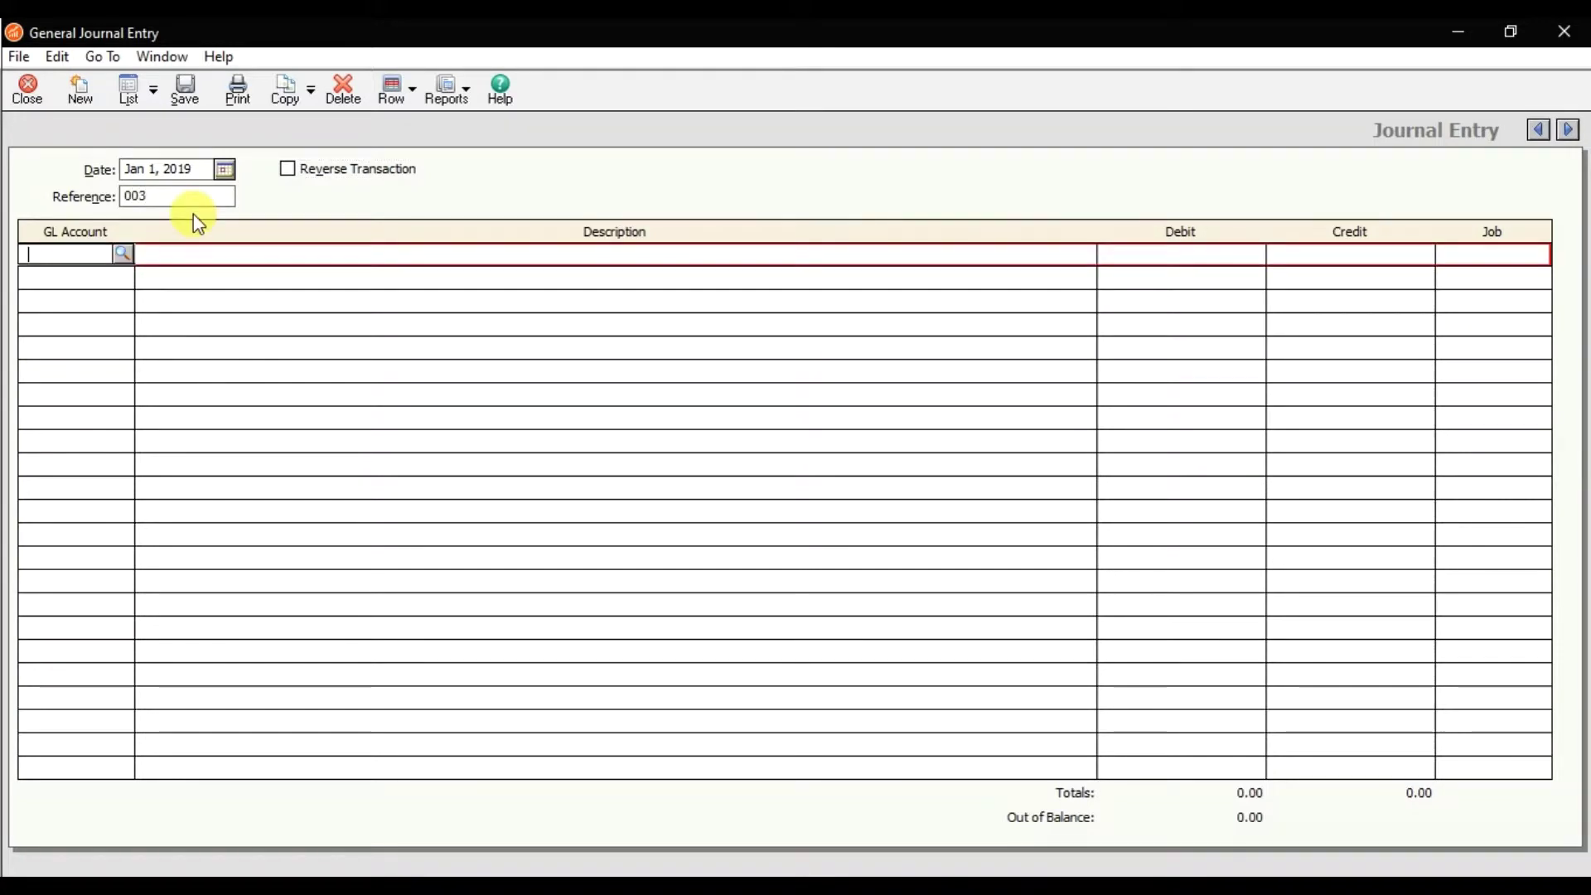
# Step: Add a 120,000 debit line to account 115 Prepaid Rent Account, described as "Advance Rent paid for the Year"
pyautogui.click(123, 253)
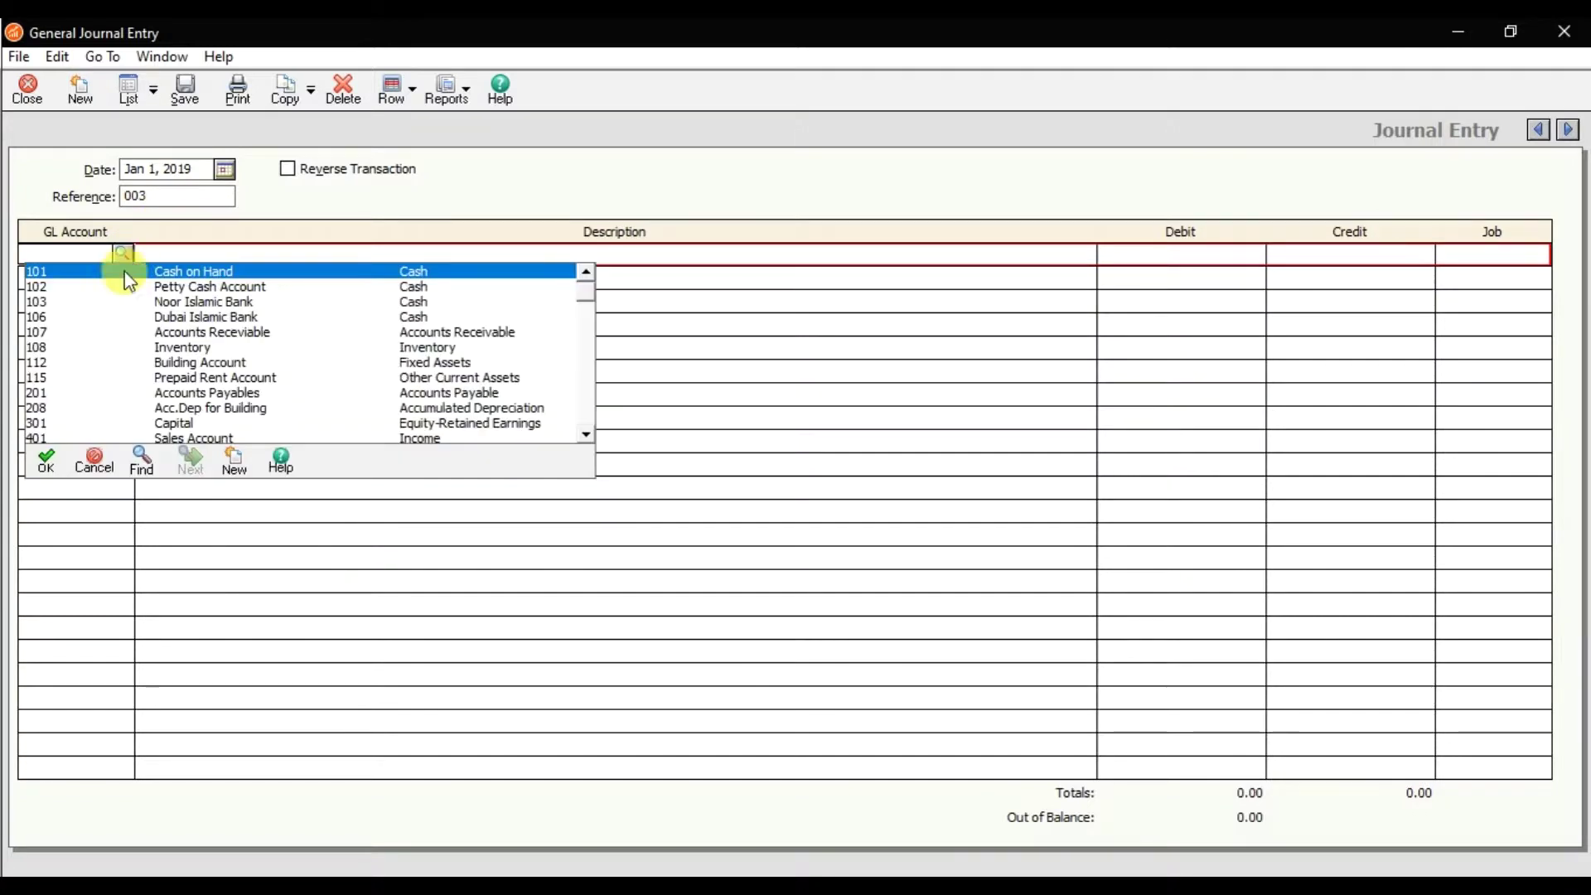
pyautogui.doubleClick(217, 379)
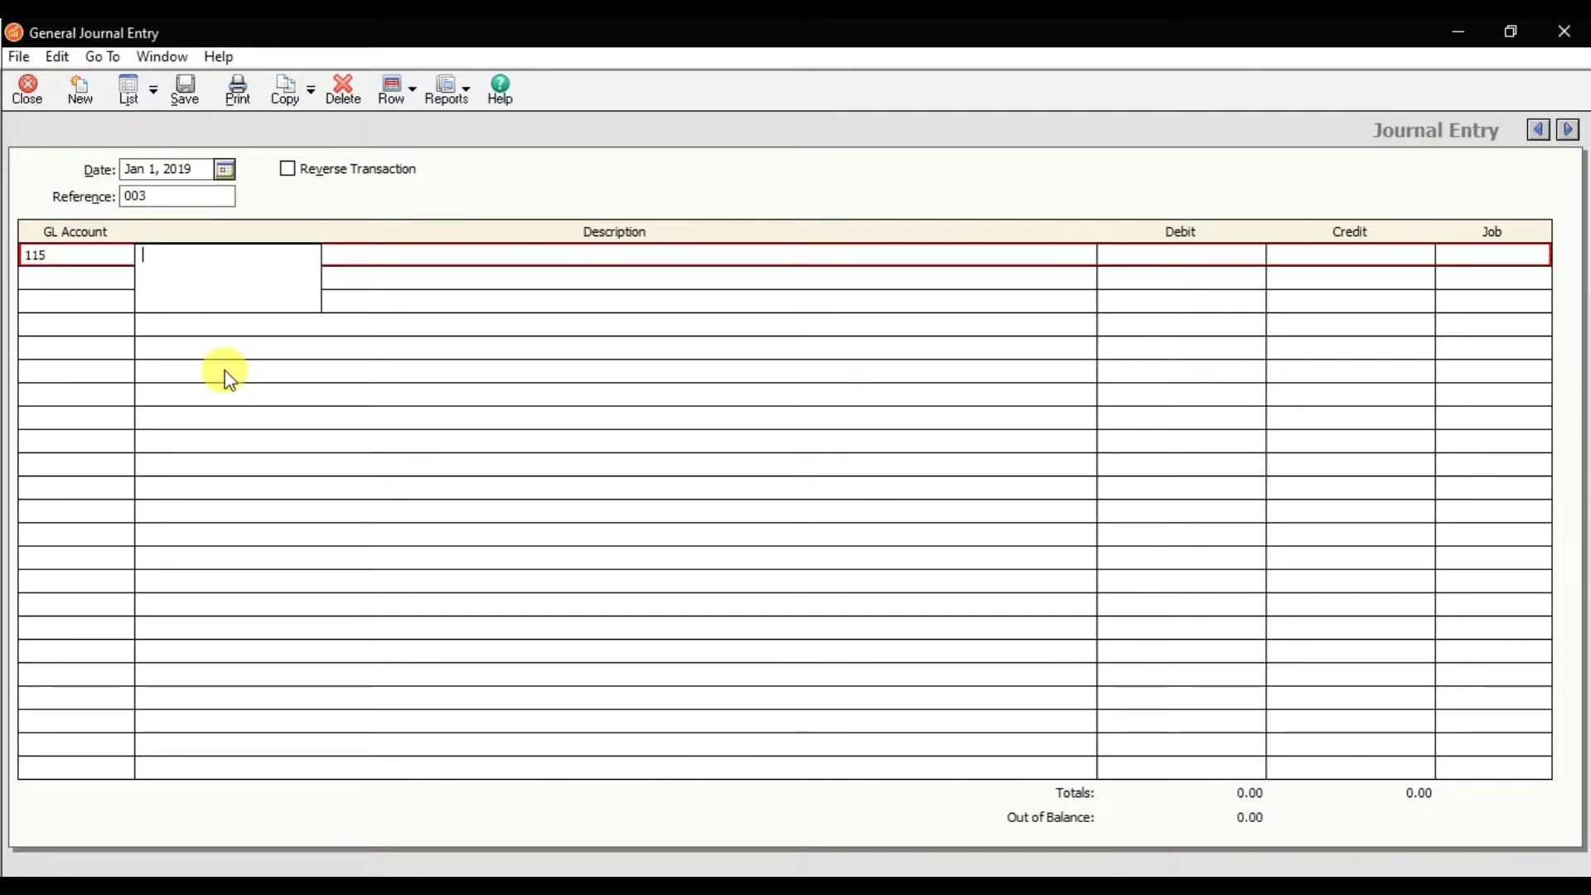
pyautogui.write('Advance')
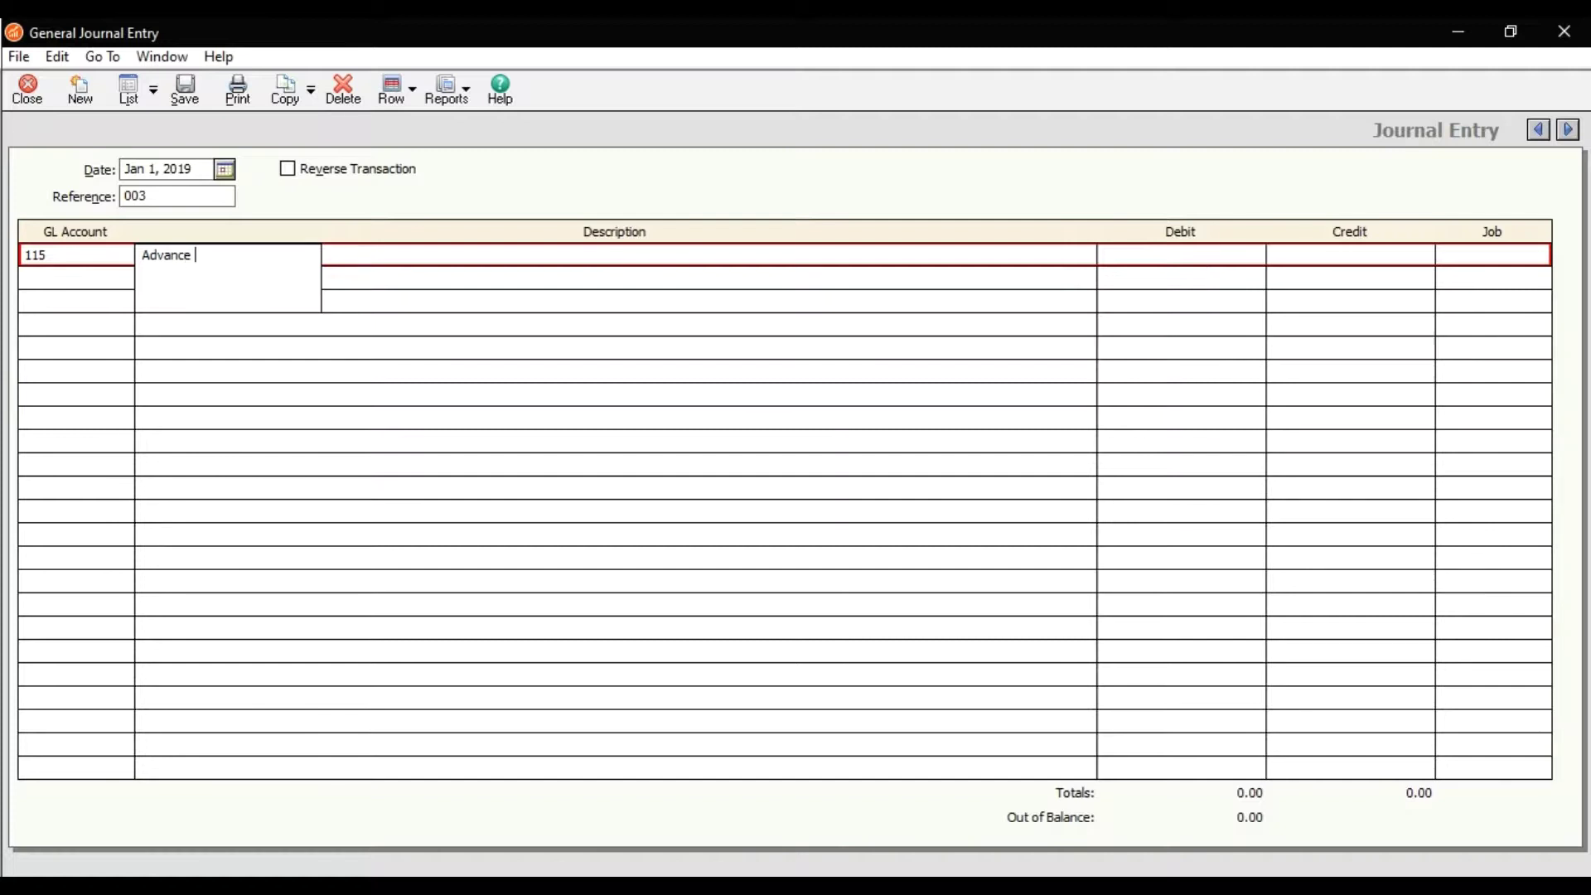
pyautogui.write(' Rent paid for the Year')
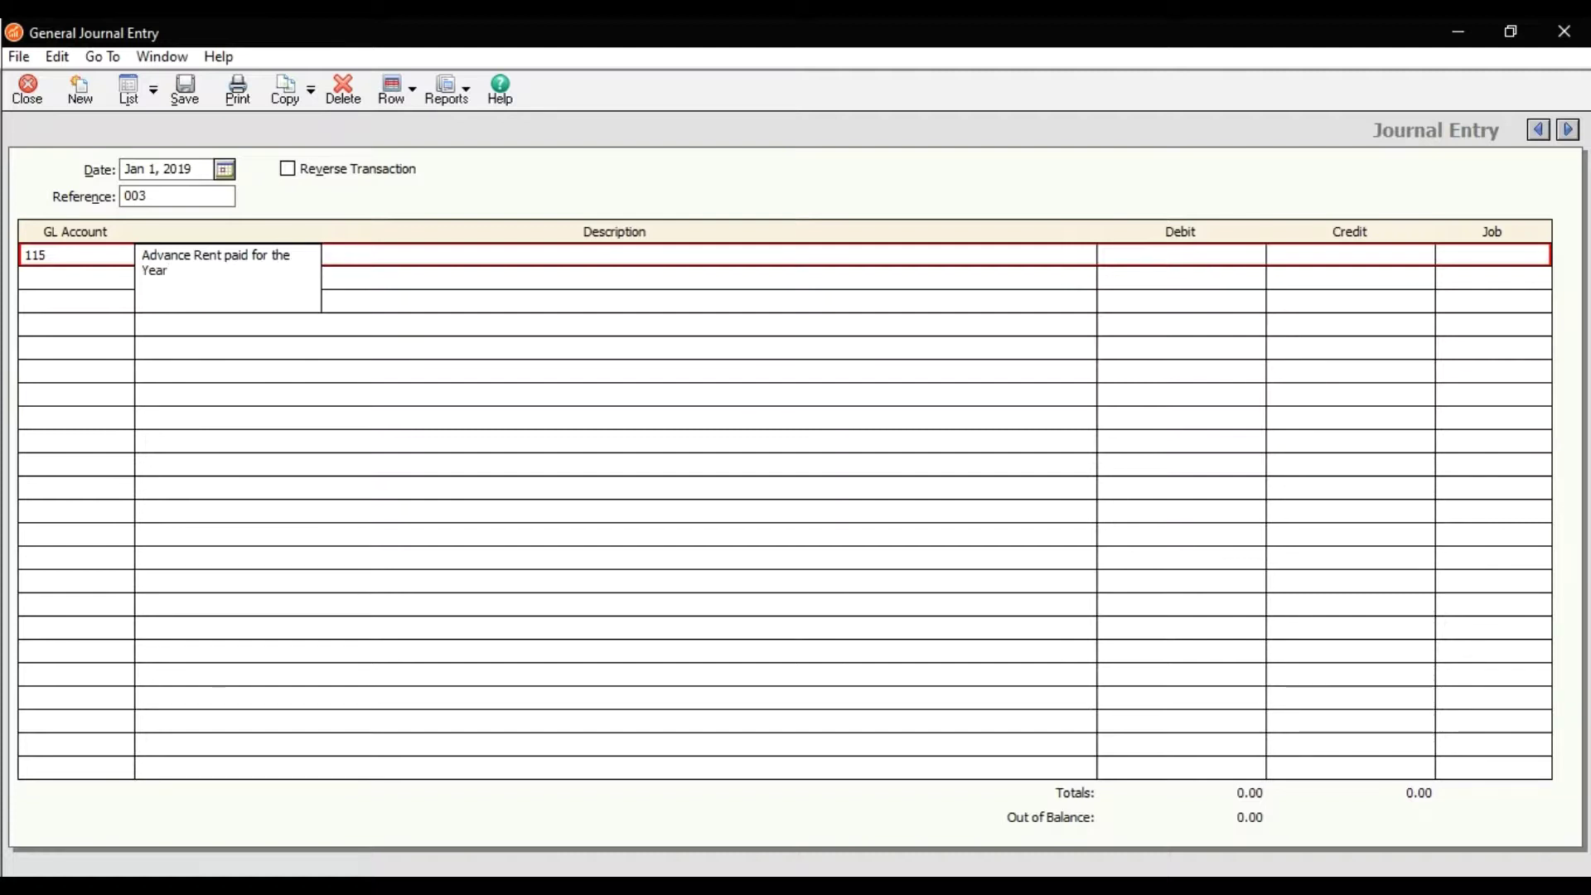
pyautogui.press('Tab')
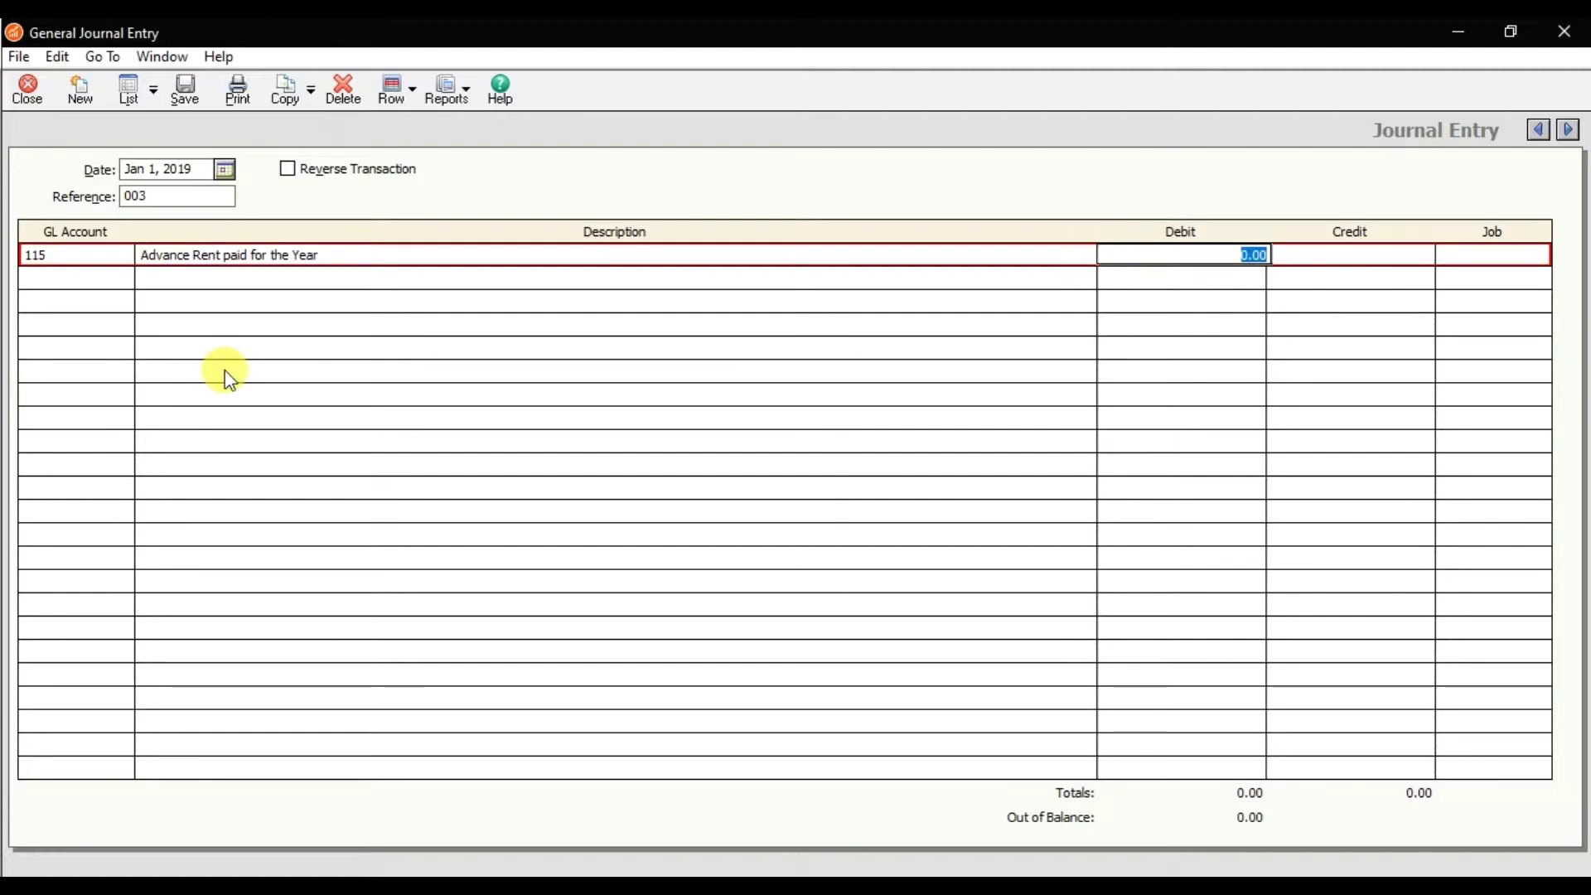
pyautogui.write('120,000')
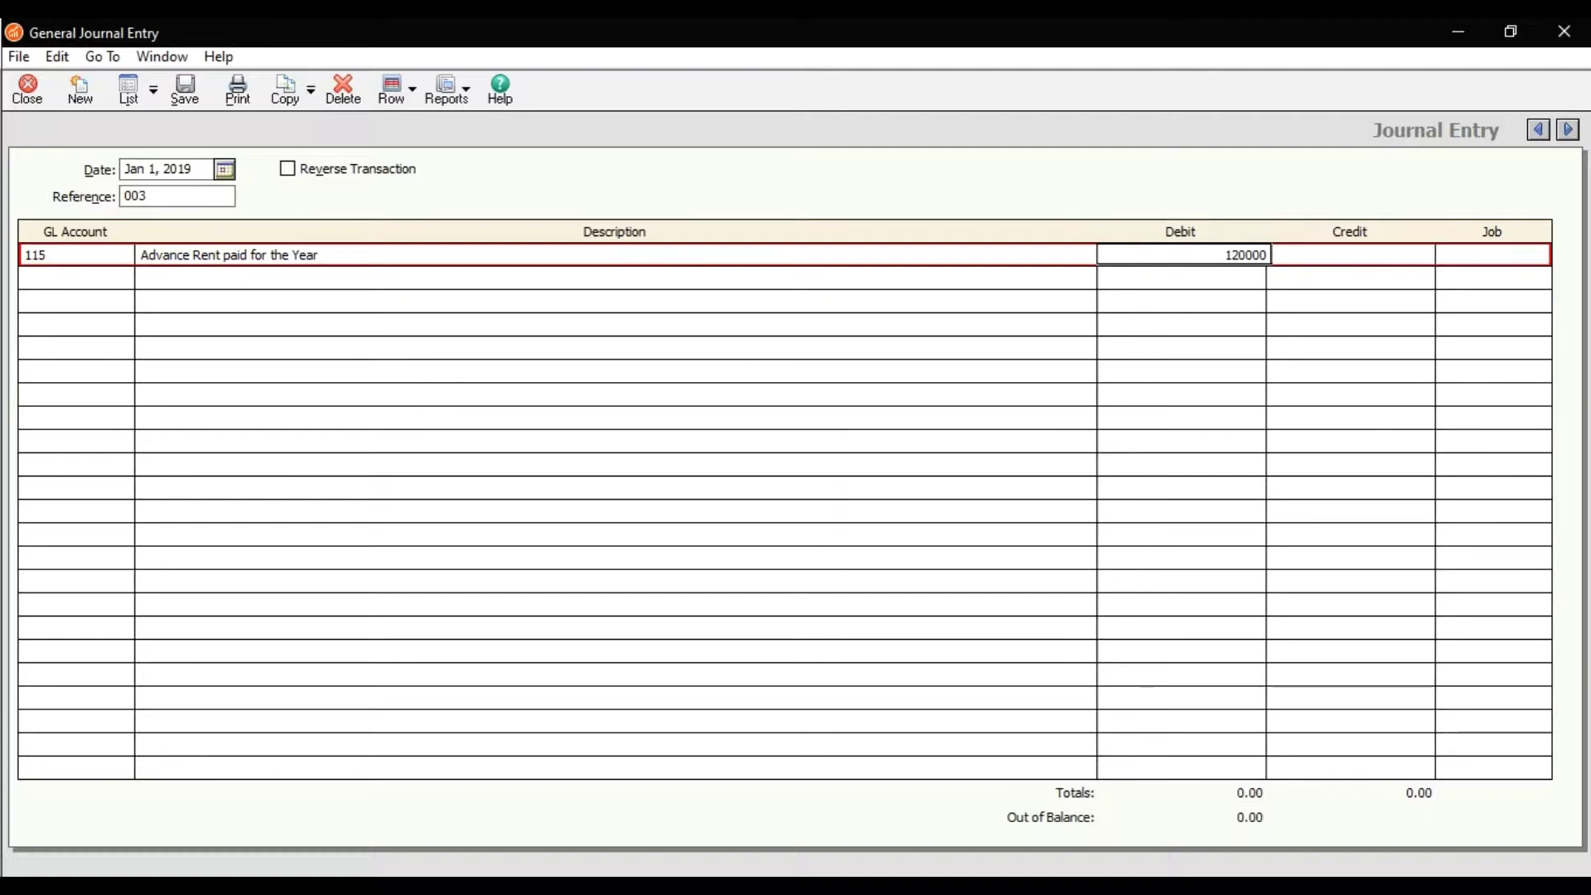
pyautogui.press('Tab')
pyautogui.press('Tab')
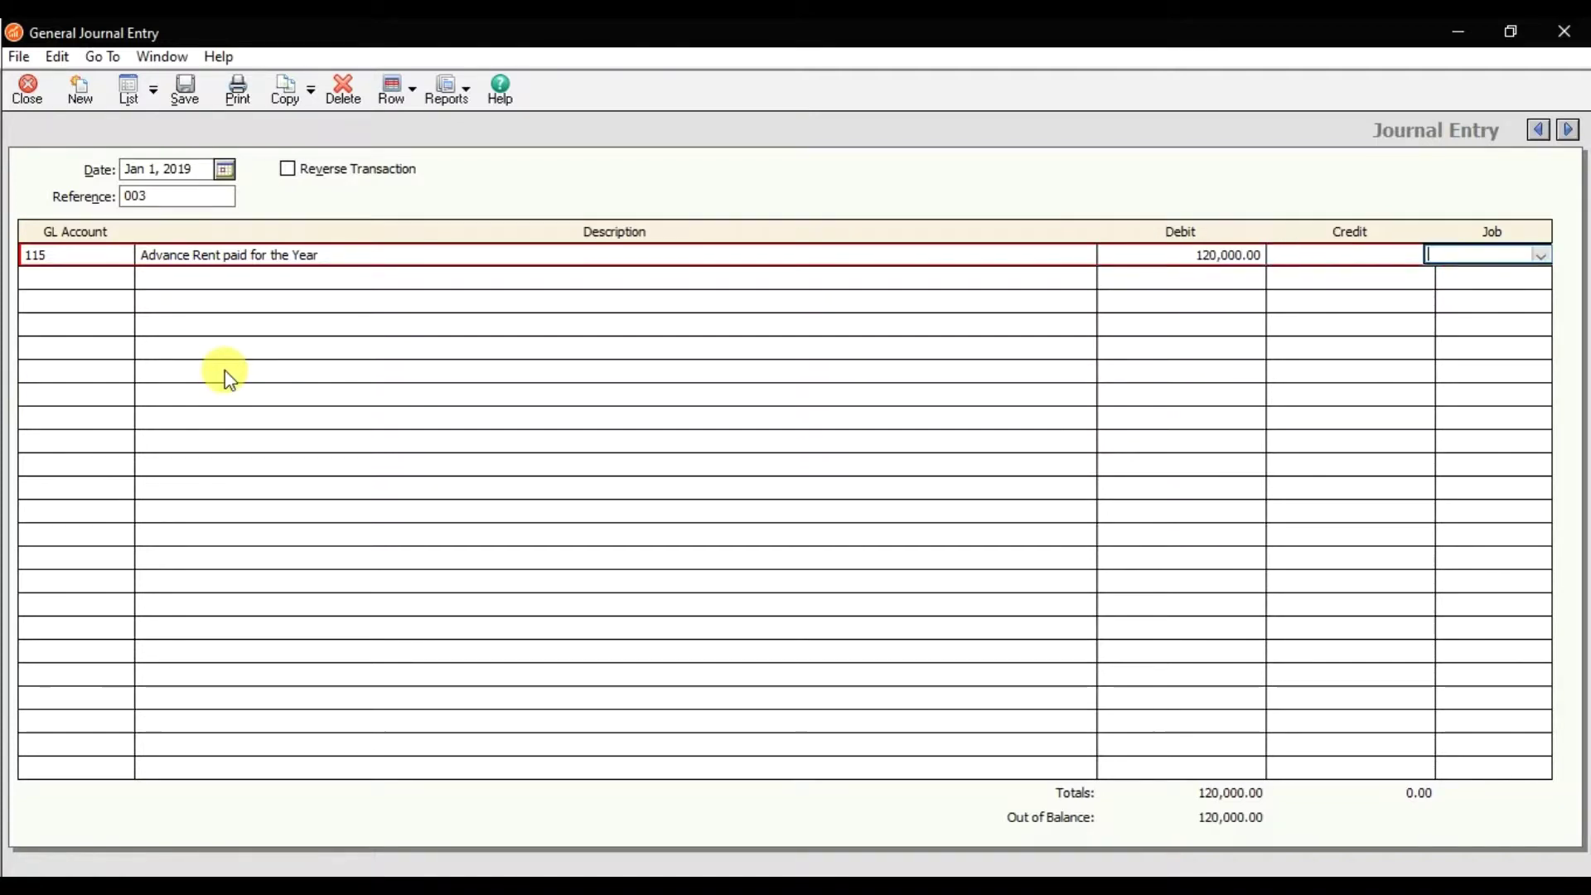
pyautogui.press('Tab')
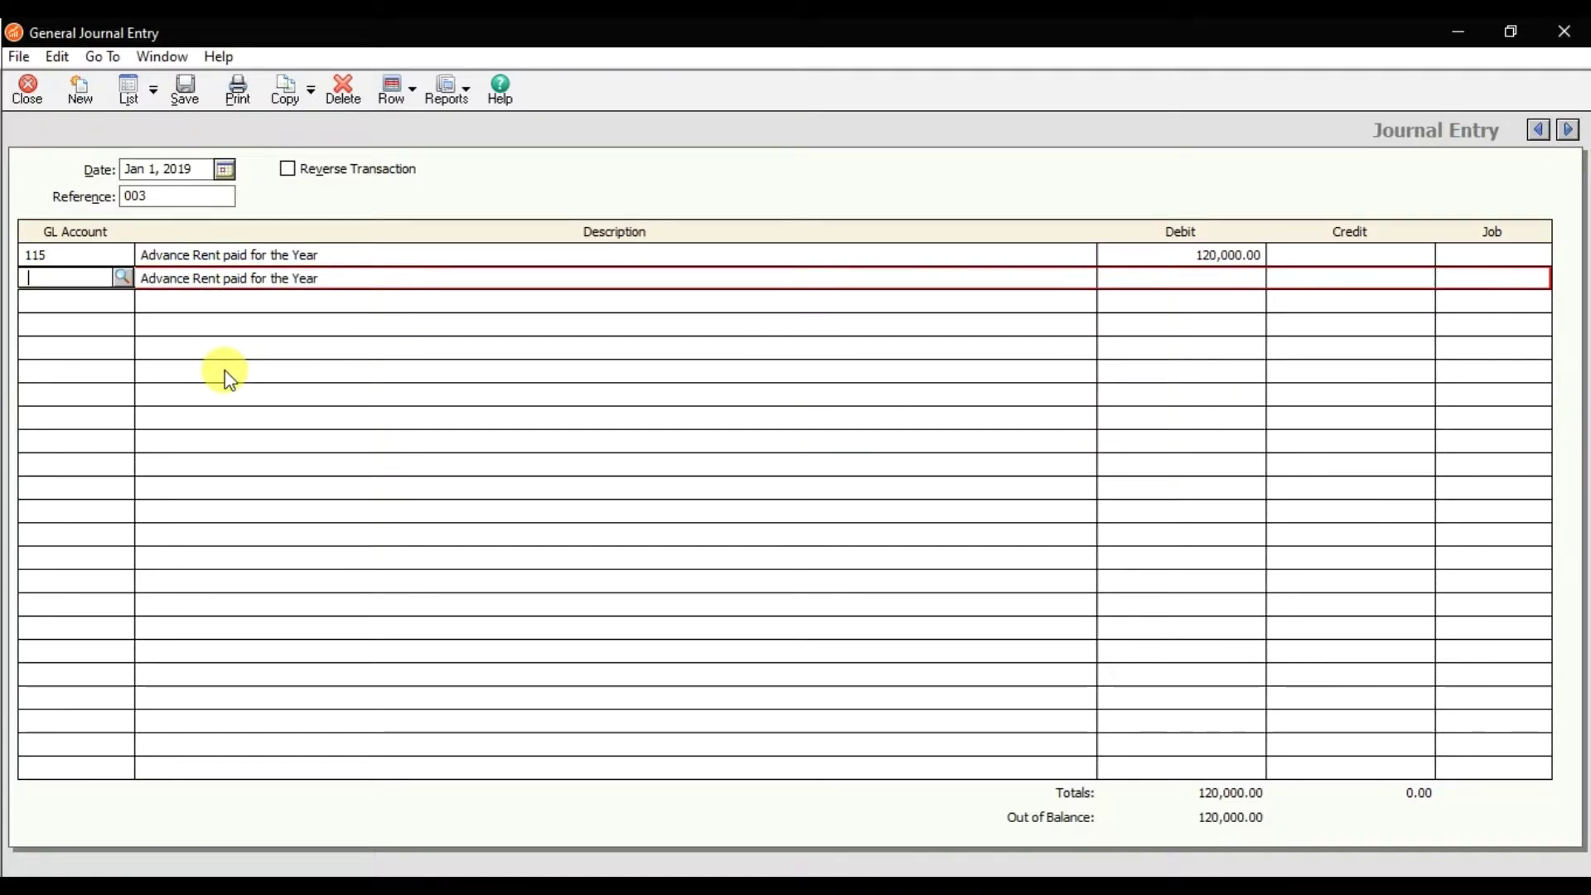
# Step: Add a 120,000 credit line to account 106 Dubai Islamic Bank, keeping the carried-over description
pyautogui.click(124, 280)
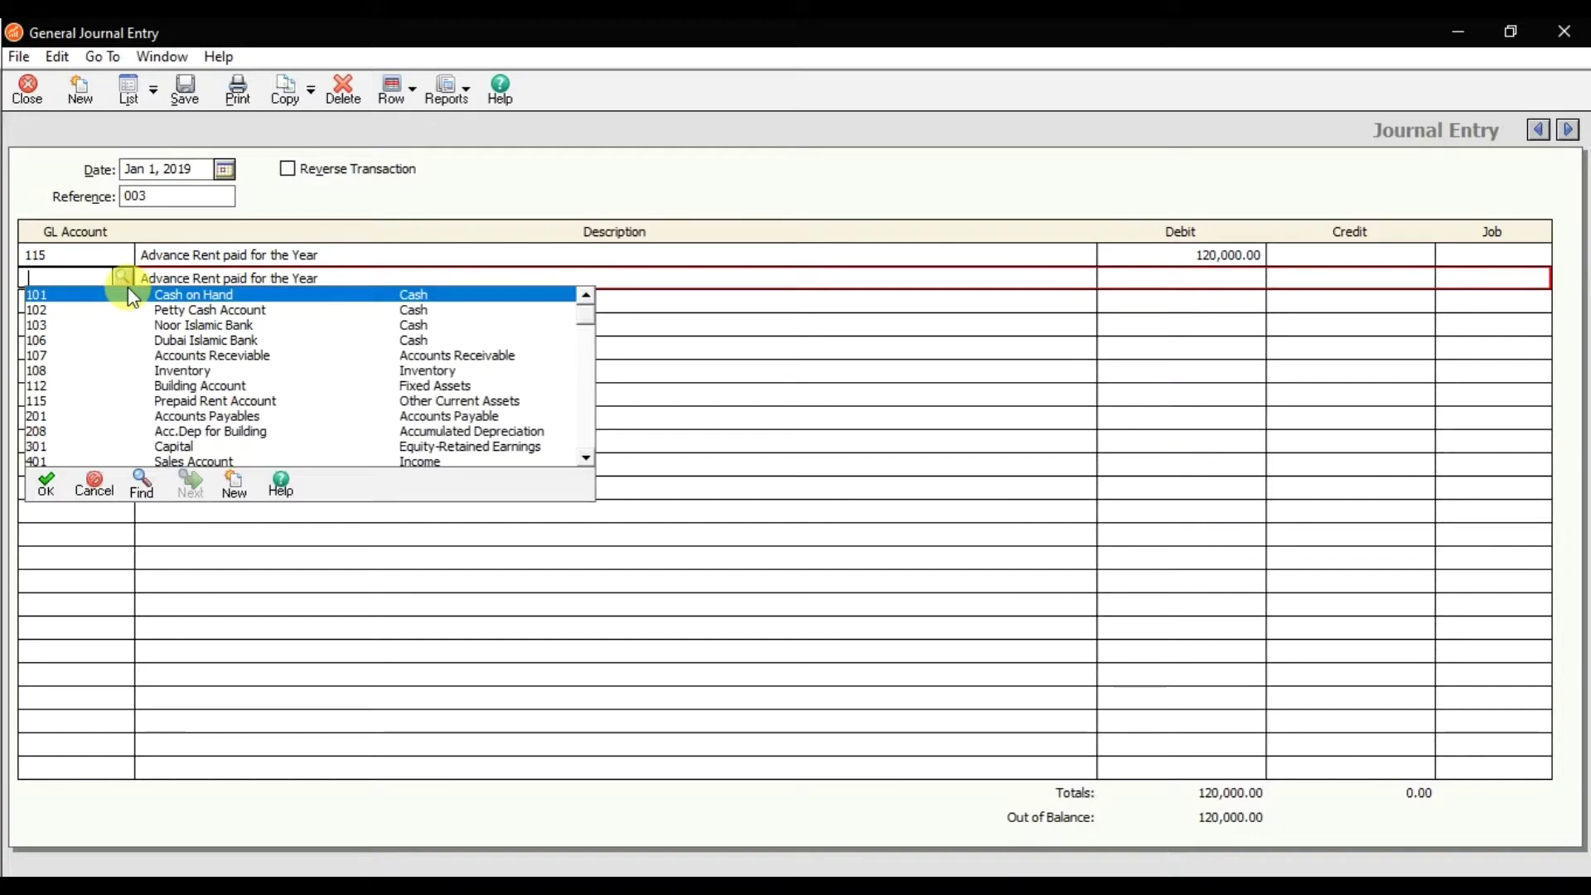
pyautogui.doubleClick(184, 340)
pyautogui.press('Tab')
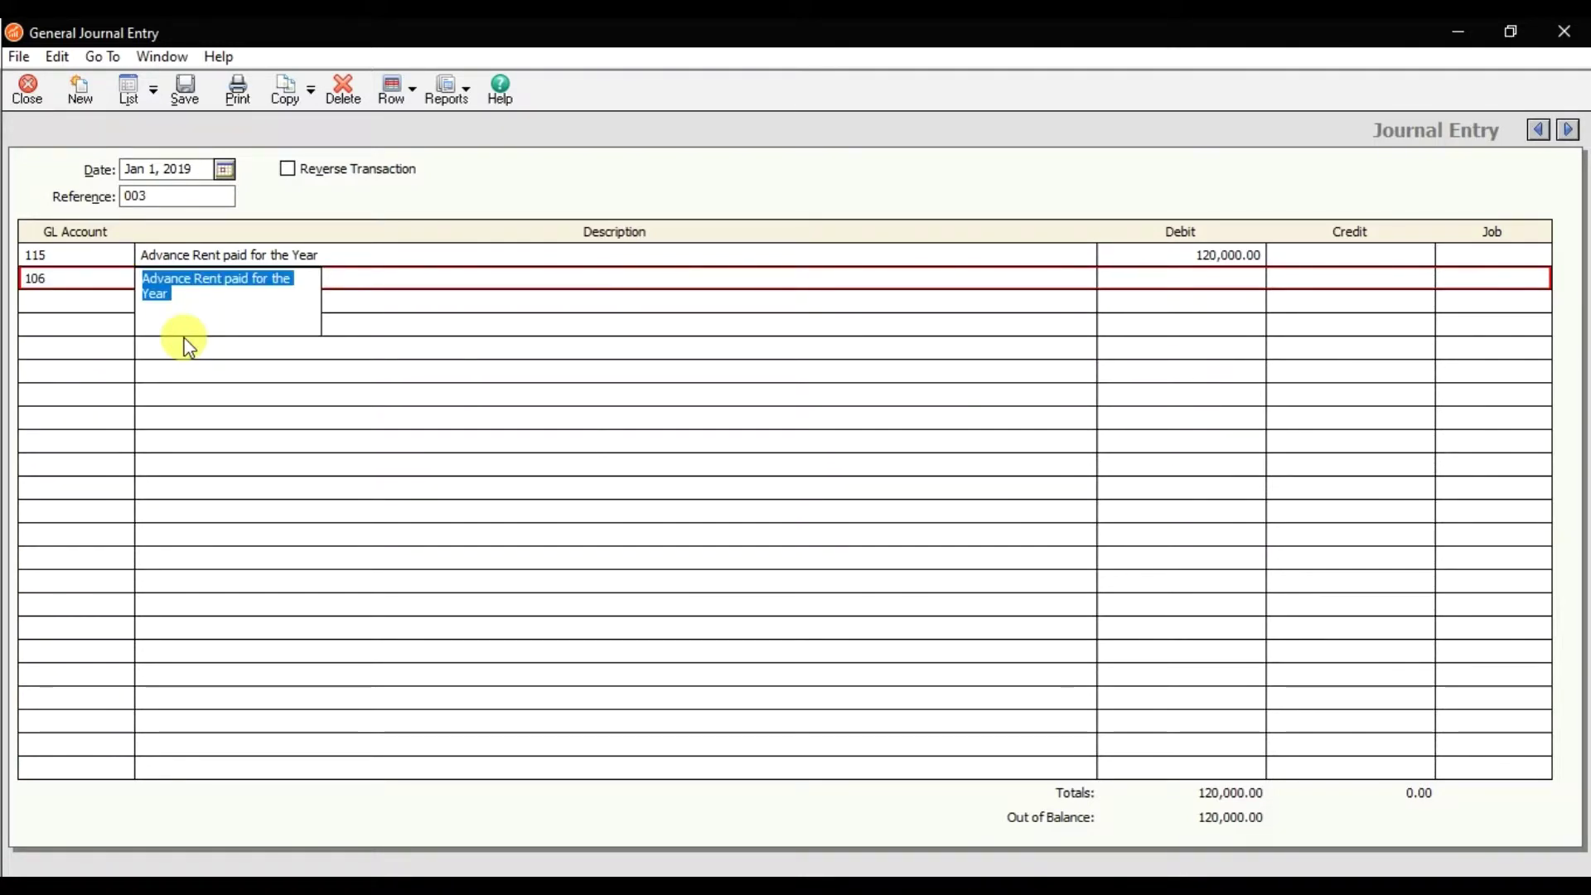
pyautogui.press('Tab')
pyautogui.press('Tab')
pyautogui.write('12000')
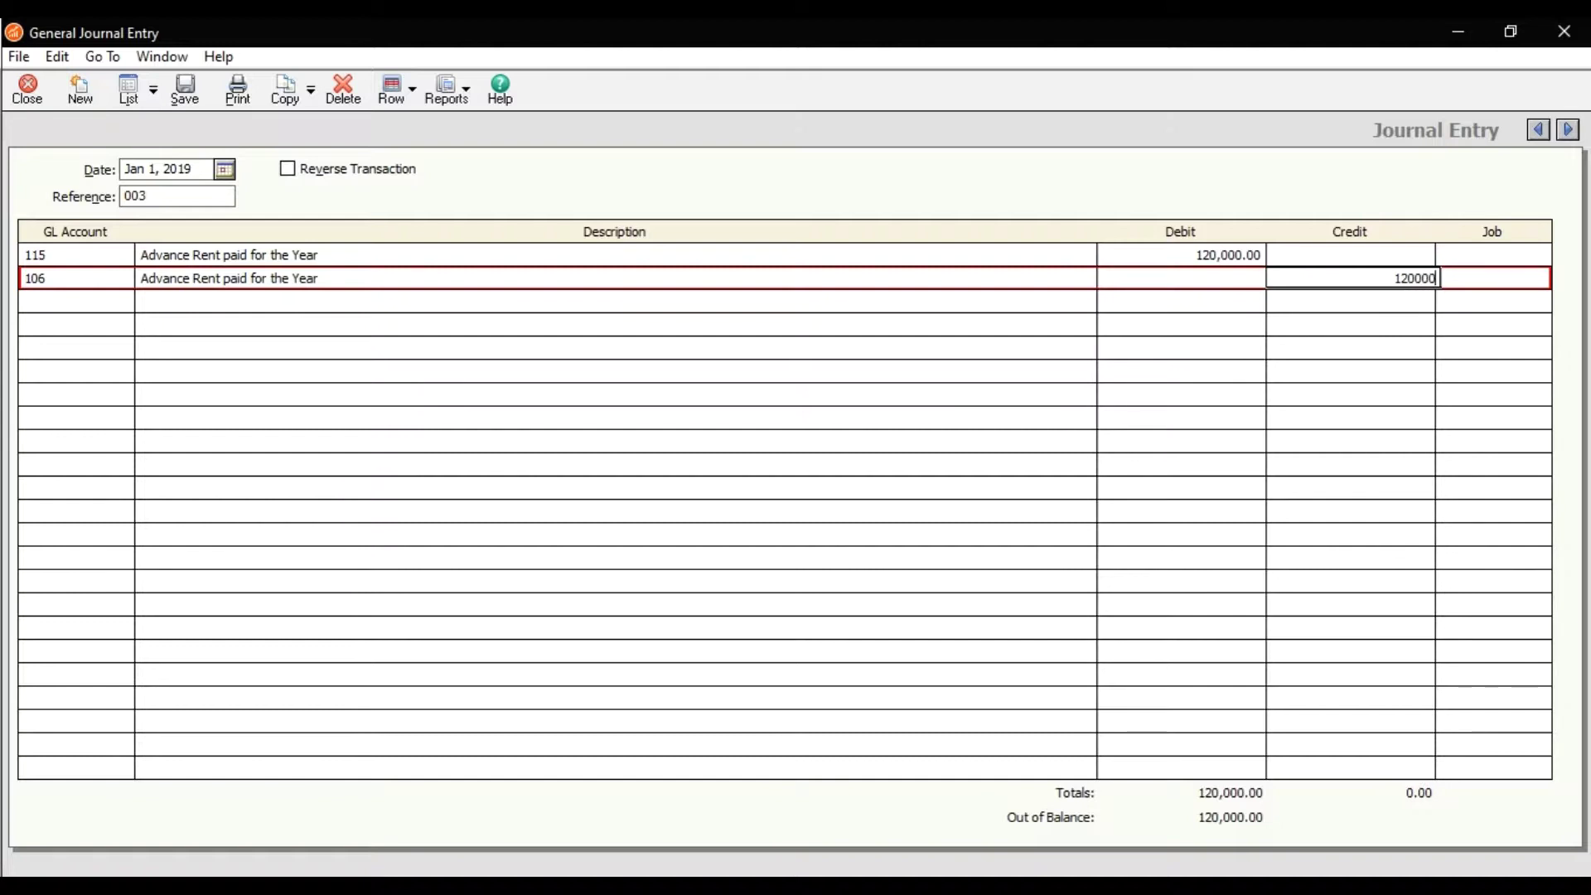
pyautogui.press('Tab')
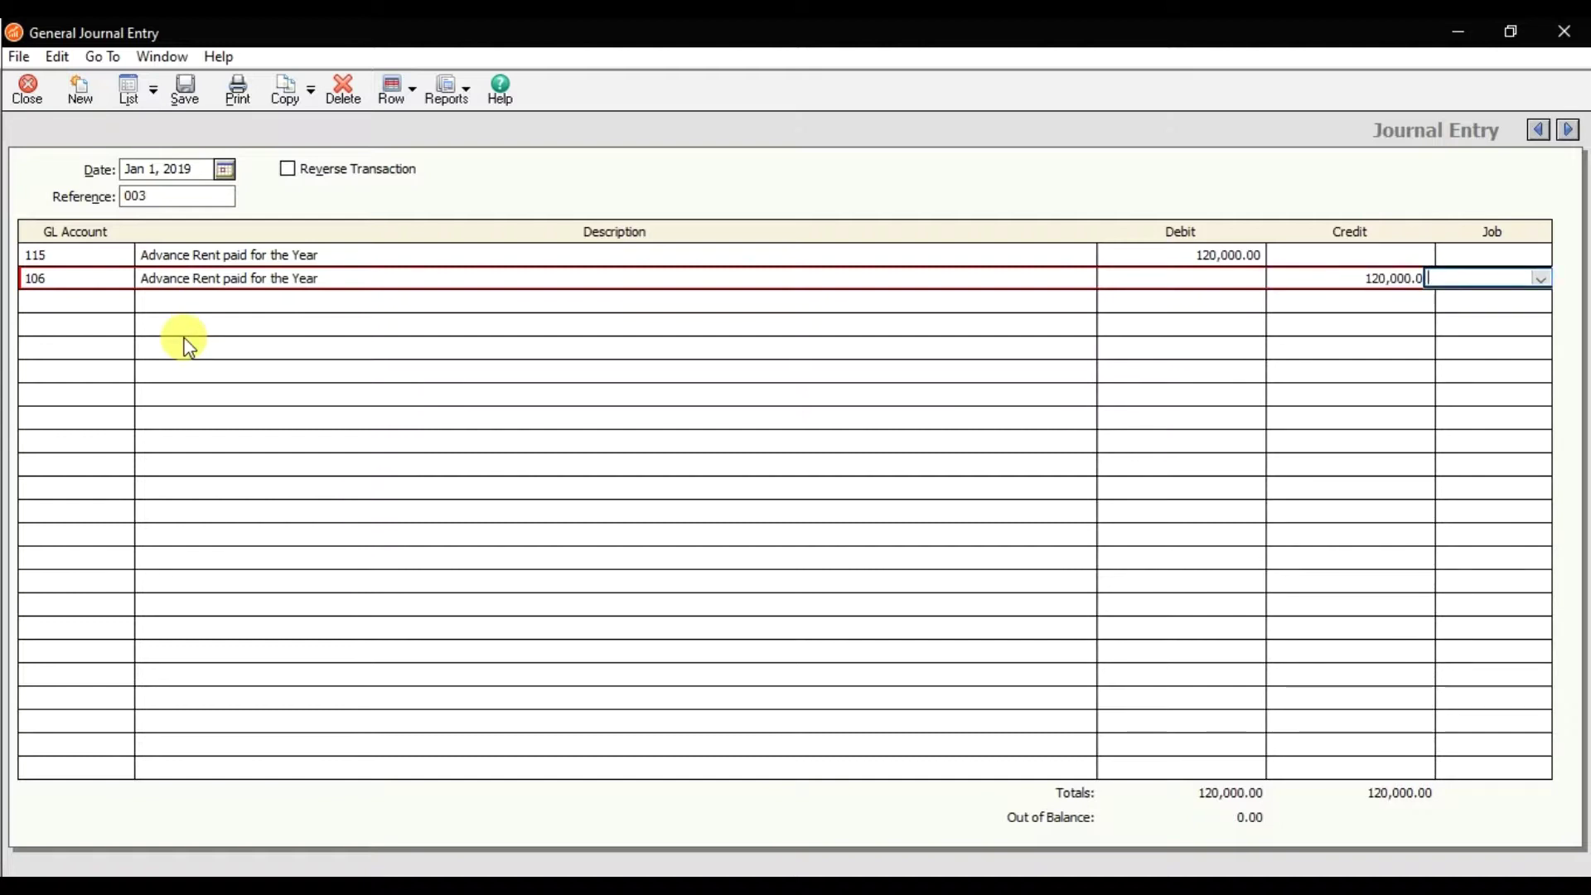
pyautogui.press('Tab')
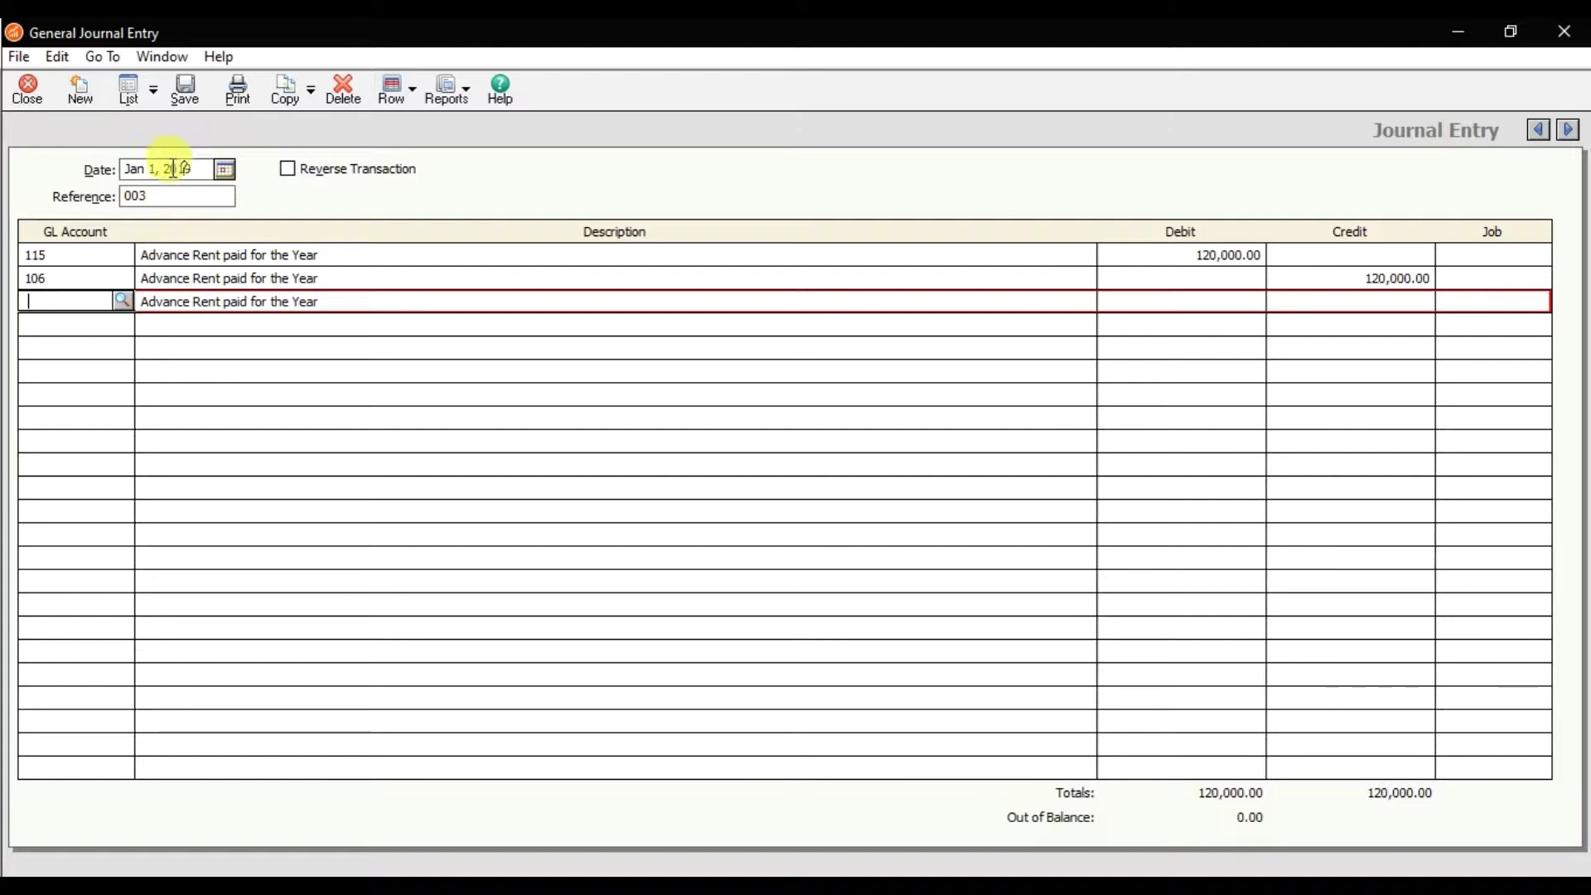
# Step: Save the advance rent entry despite its out-of-period date, and return to the main Sage 50 window
pyautogui.click(188, 107)
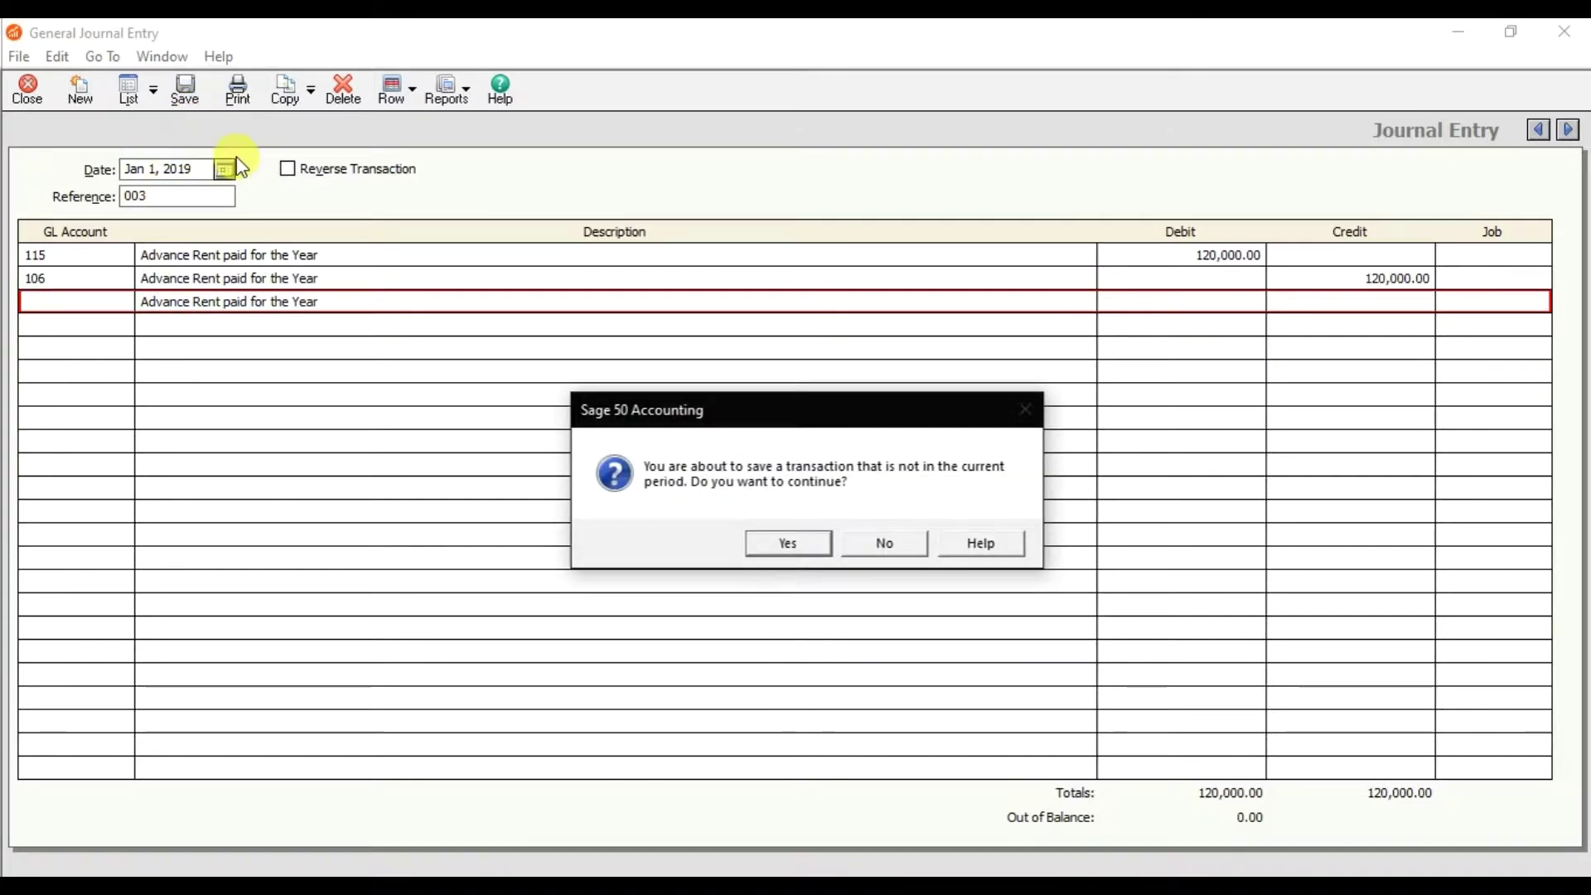
pyautogui.click(780, 546)
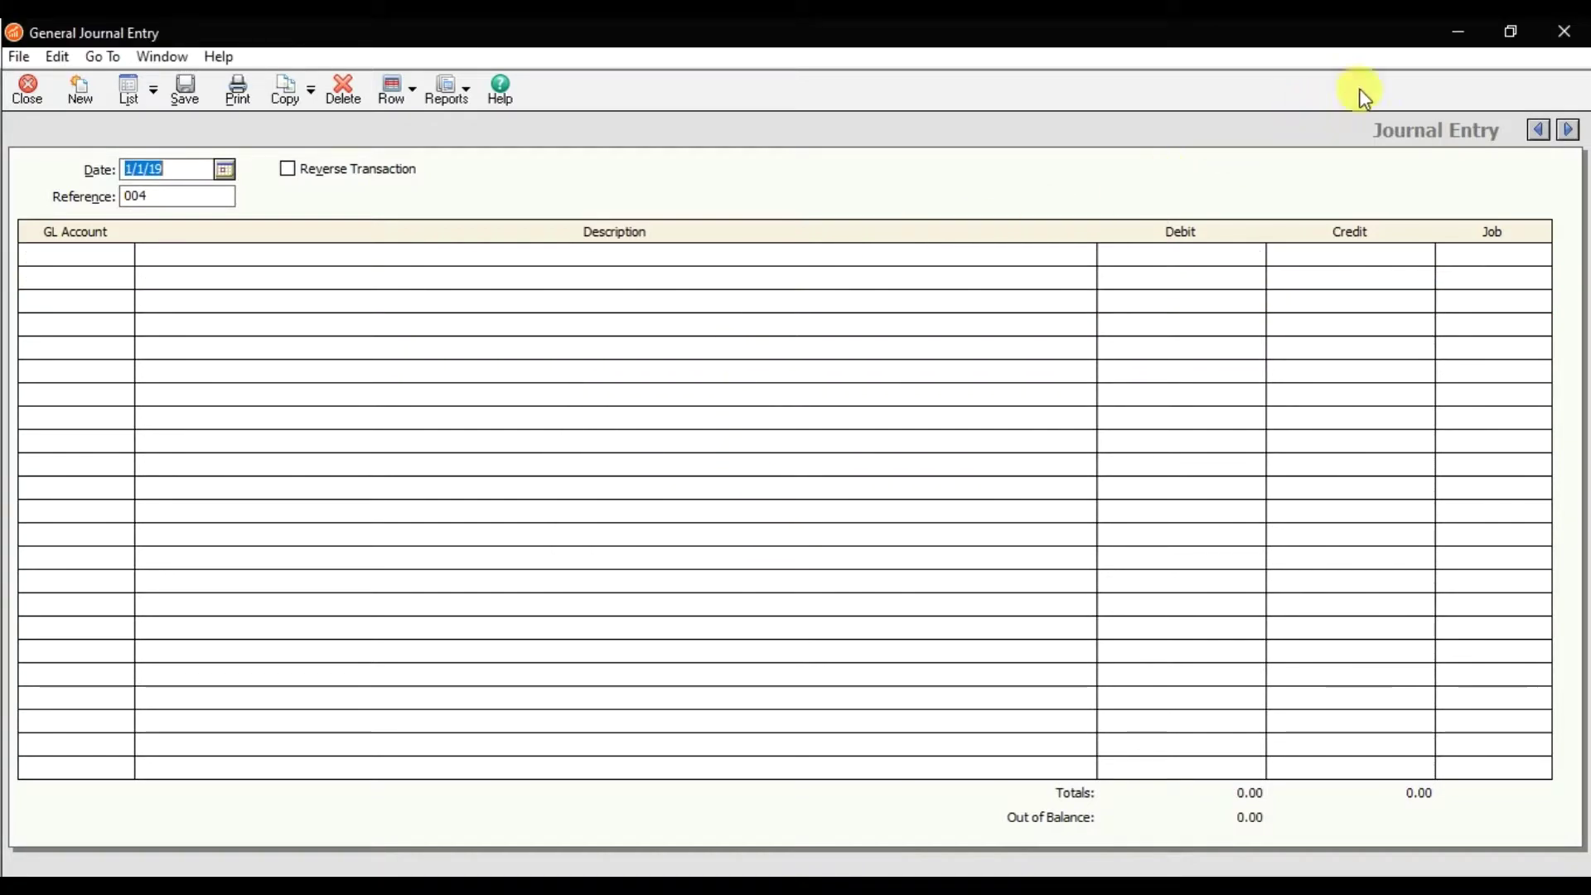
pyautogui.click(1515, 31)
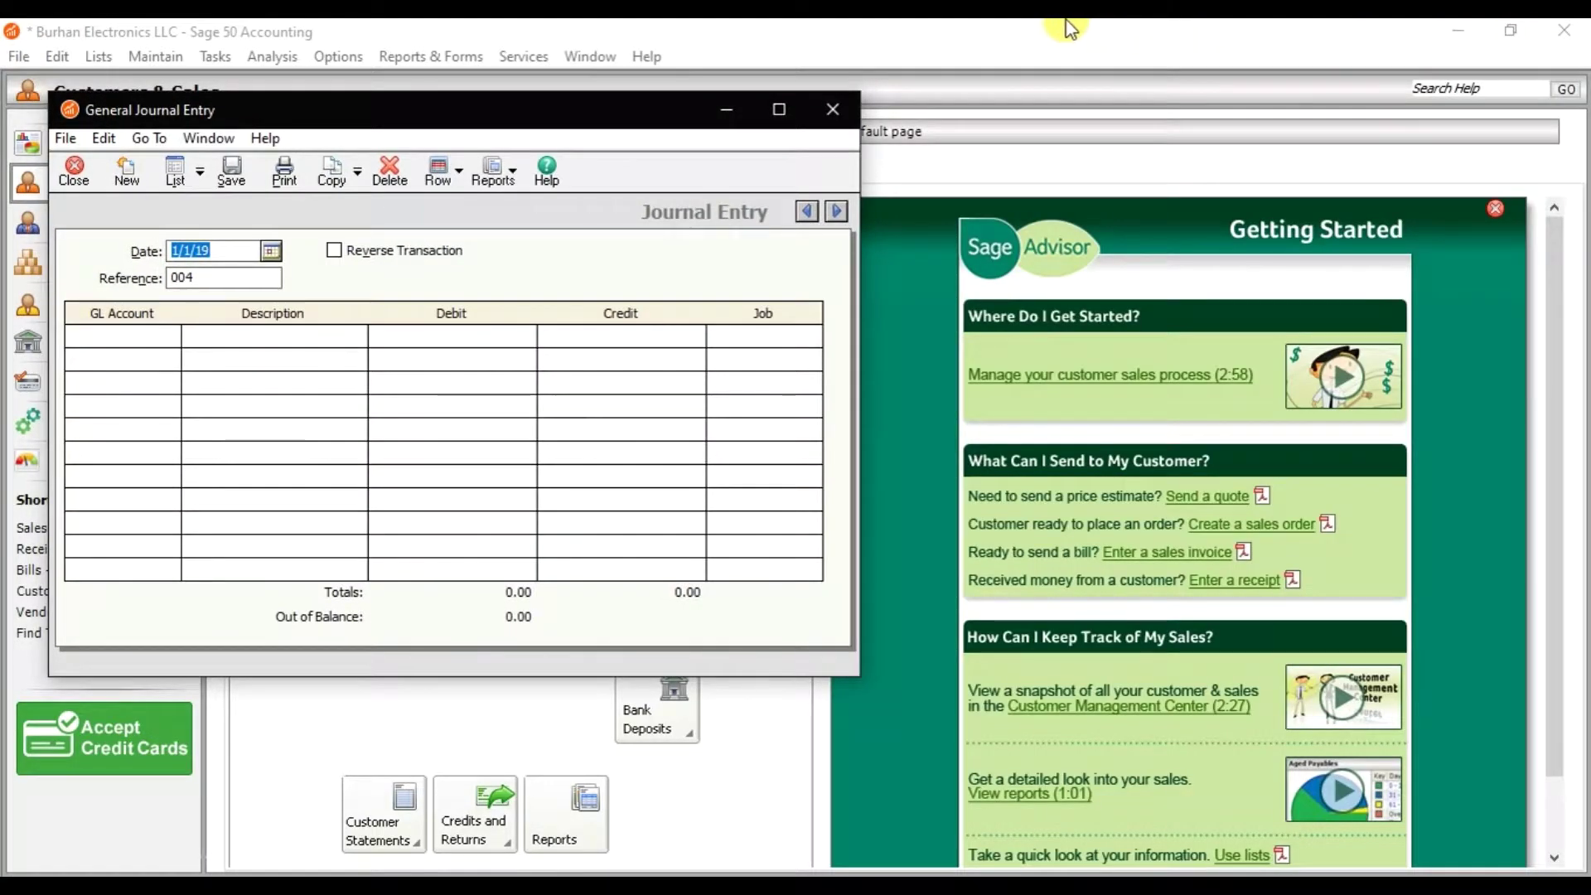
pyautogui.click(1059, 45)
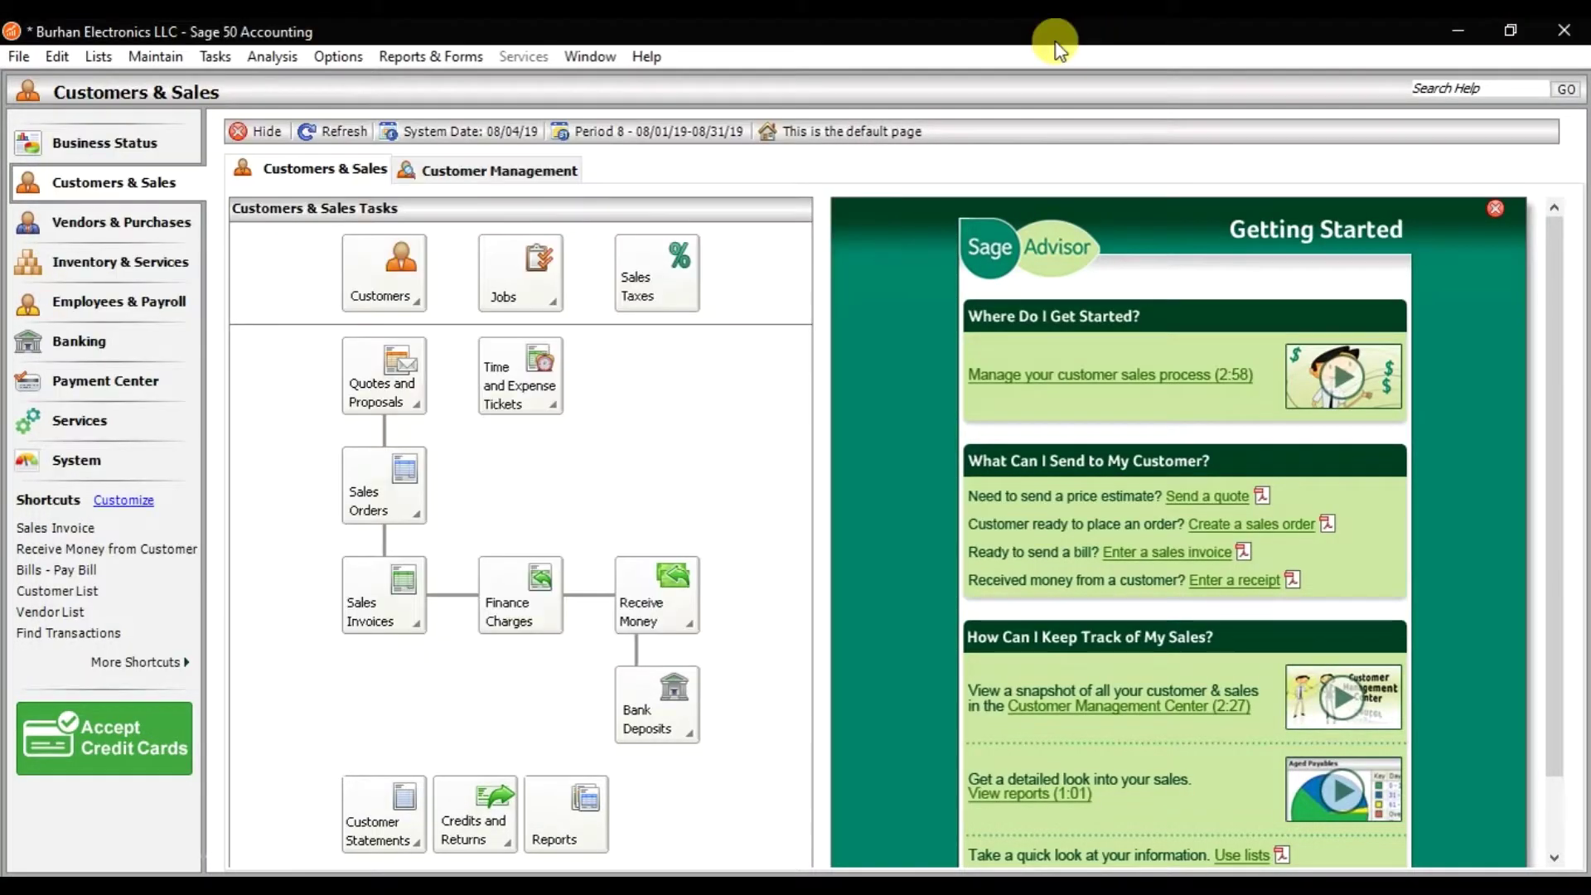
# Step: Display the General Ledger report and look through the account balances
pyautogui.click(461, 54)
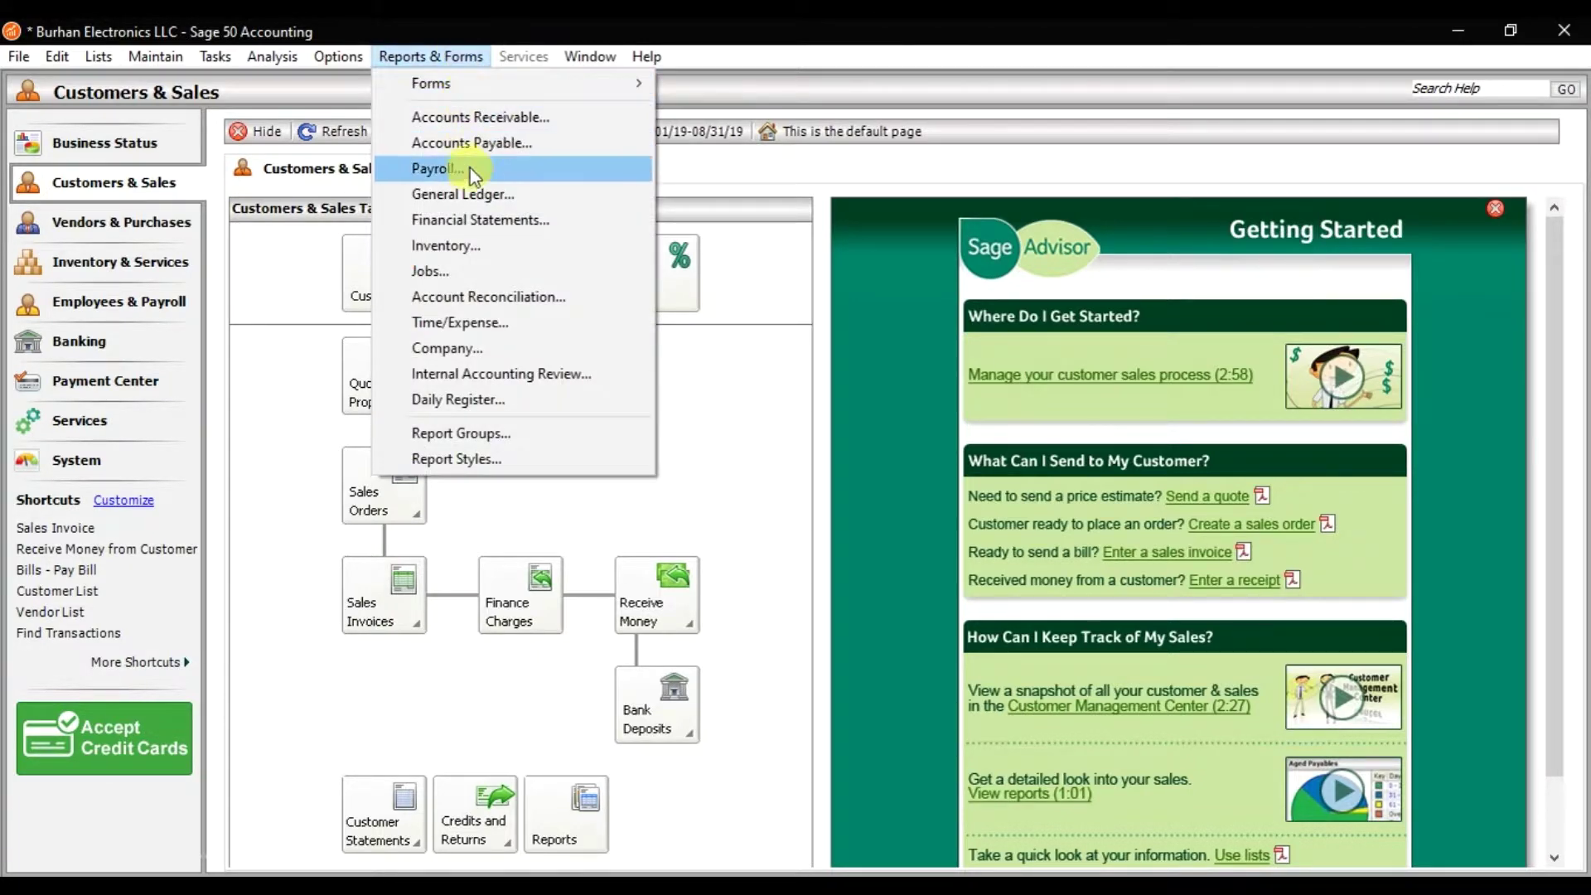
pyautogui.click(477, 196)
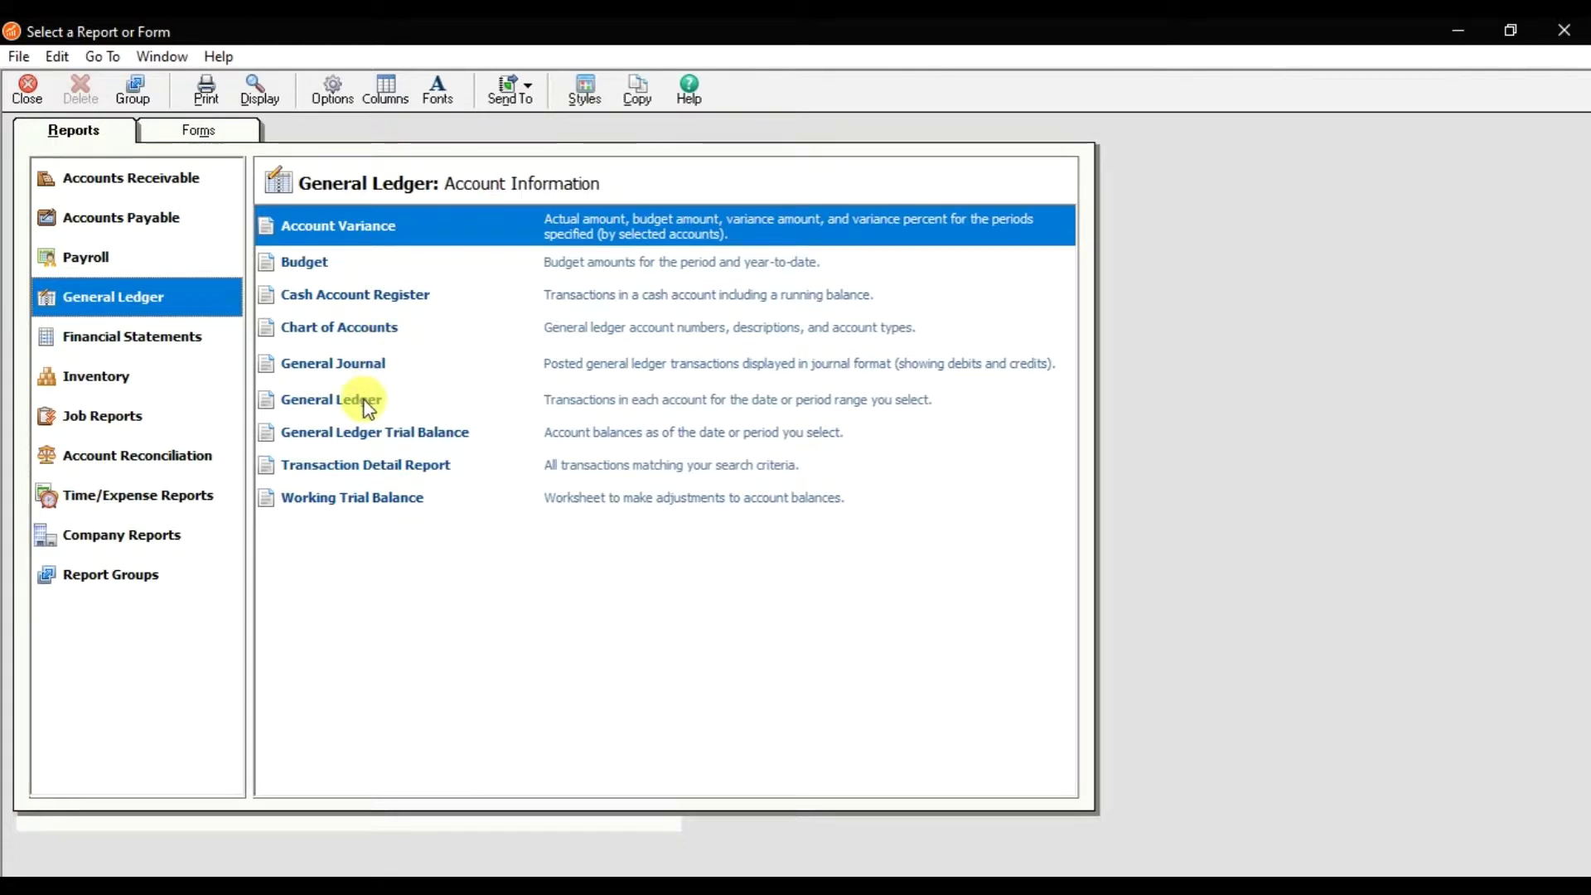
pyautogui.click(362, 404)
pyautogui.doubleClick(354, 414)
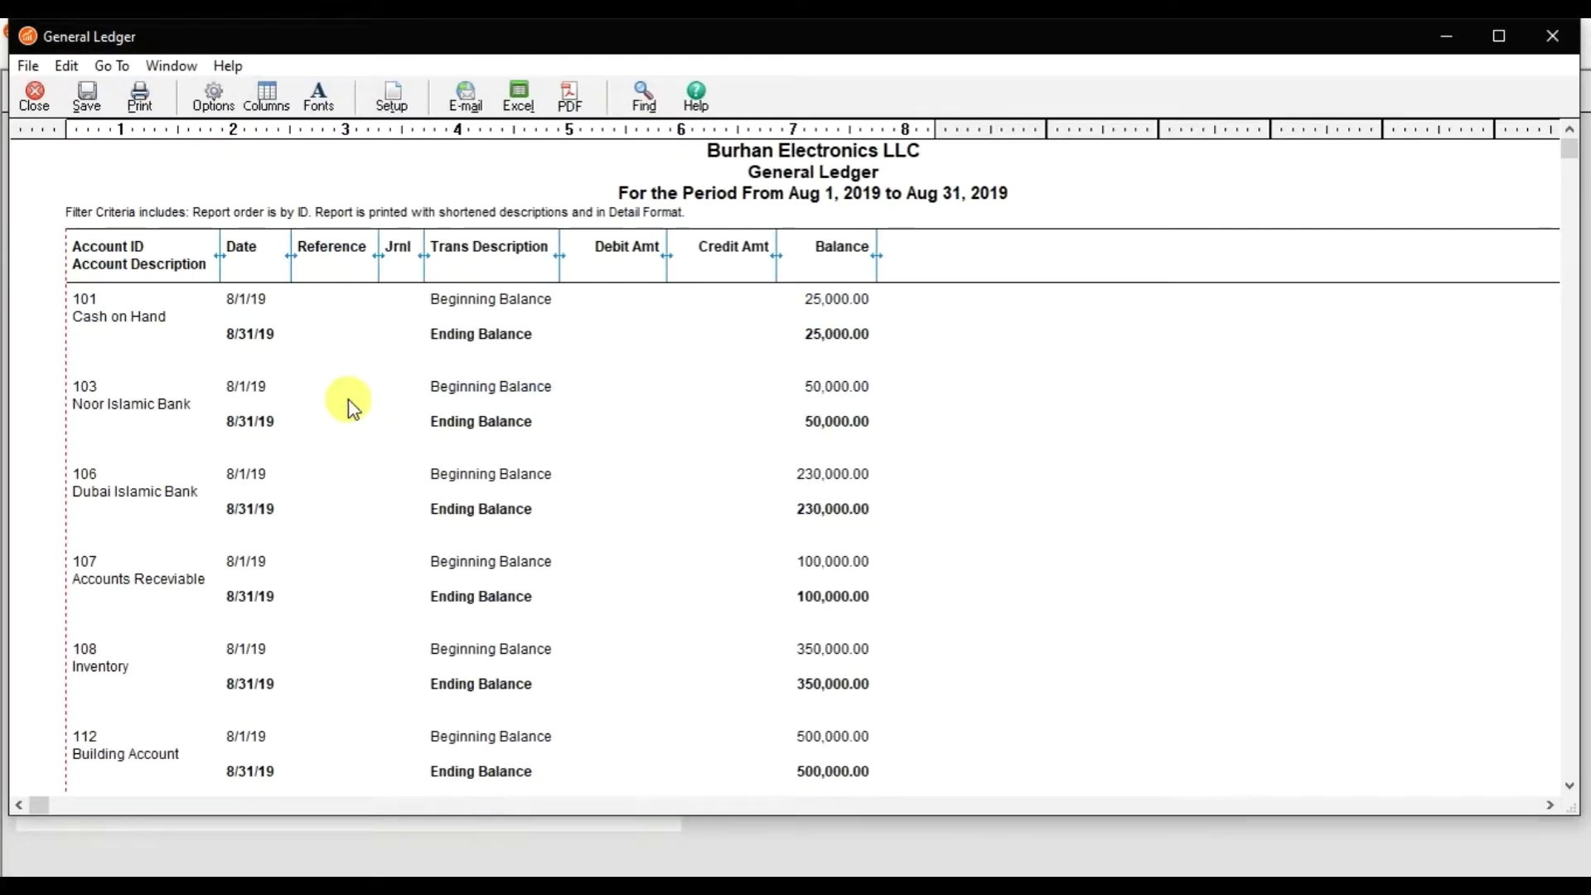
pyautogui.scroll(-2, 554, 472)
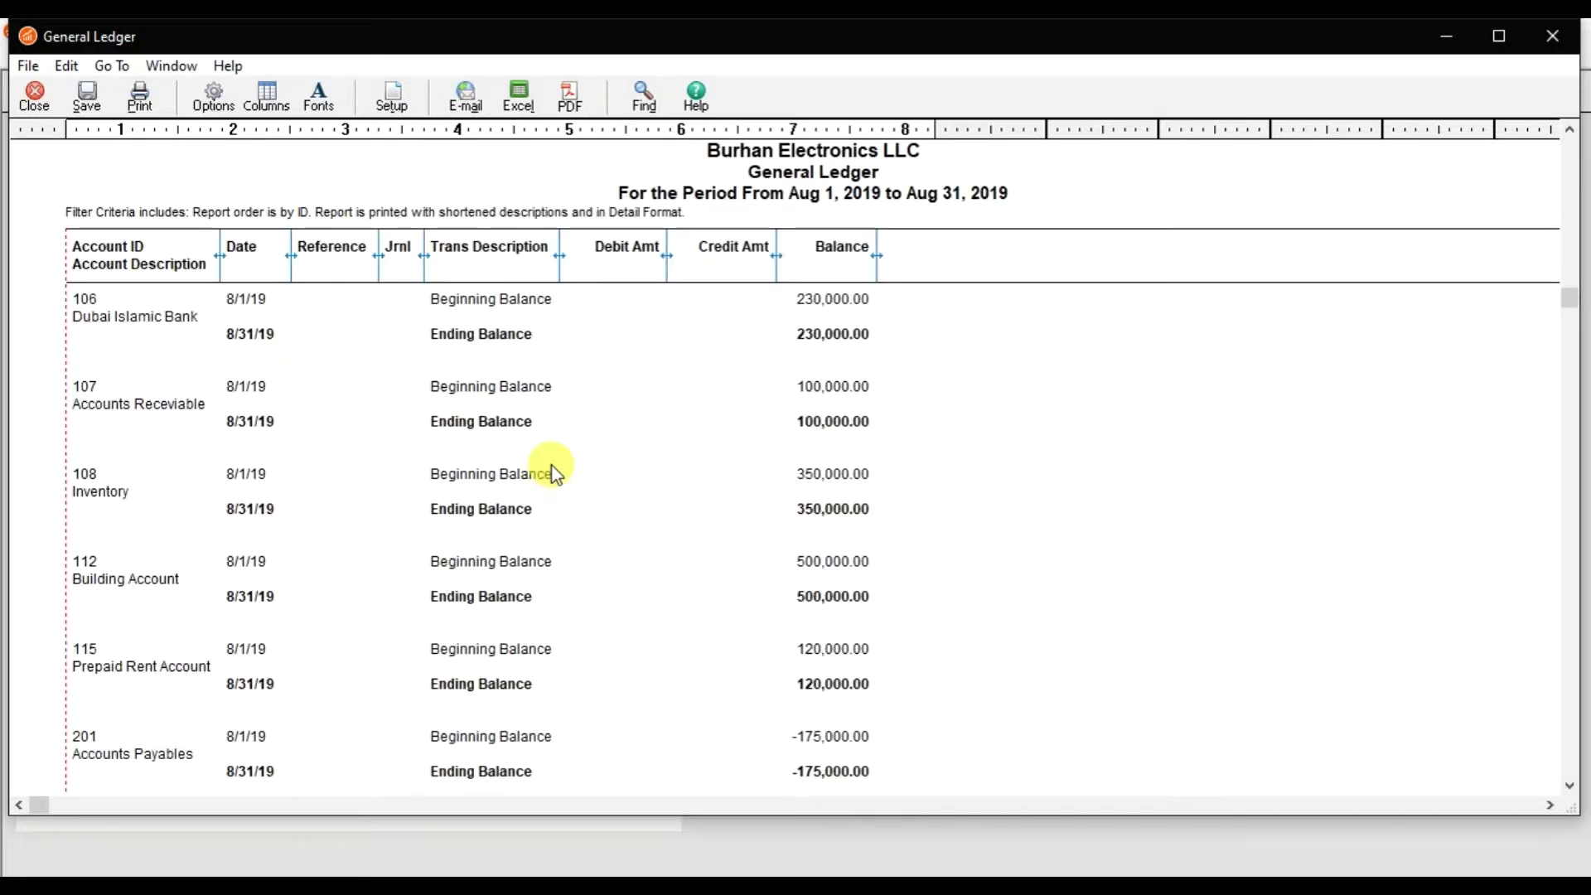
pyautogui.scroll(-2, 552, 470)
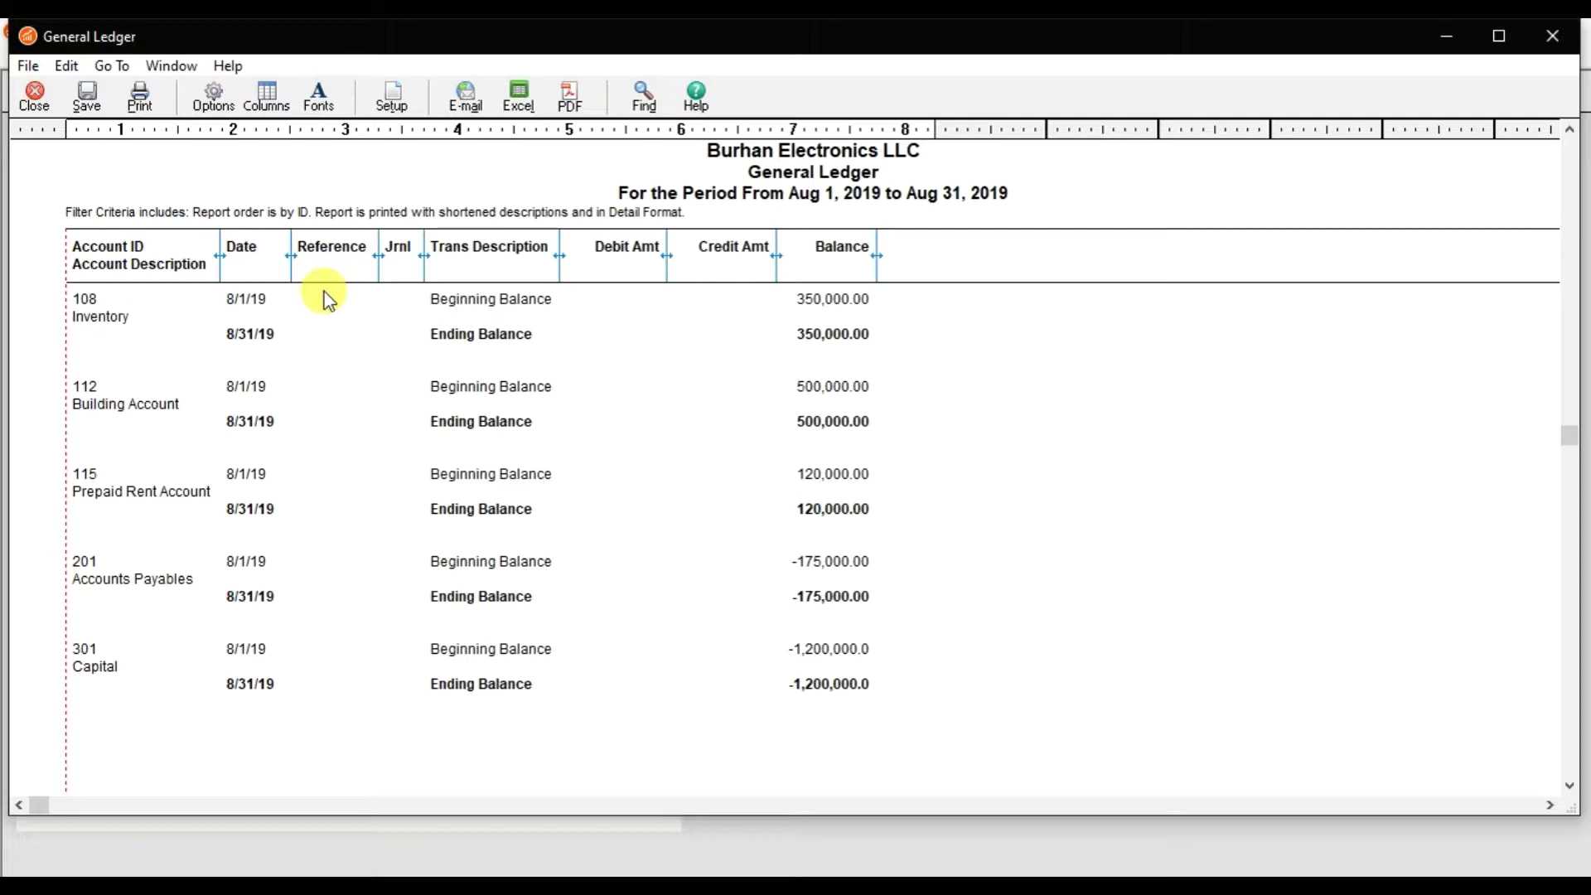
# Step: Set the General Ledger report's time frame to This Year and filter it to account 115 Prepaid Rent Account
pyautogui.click(217, 97)
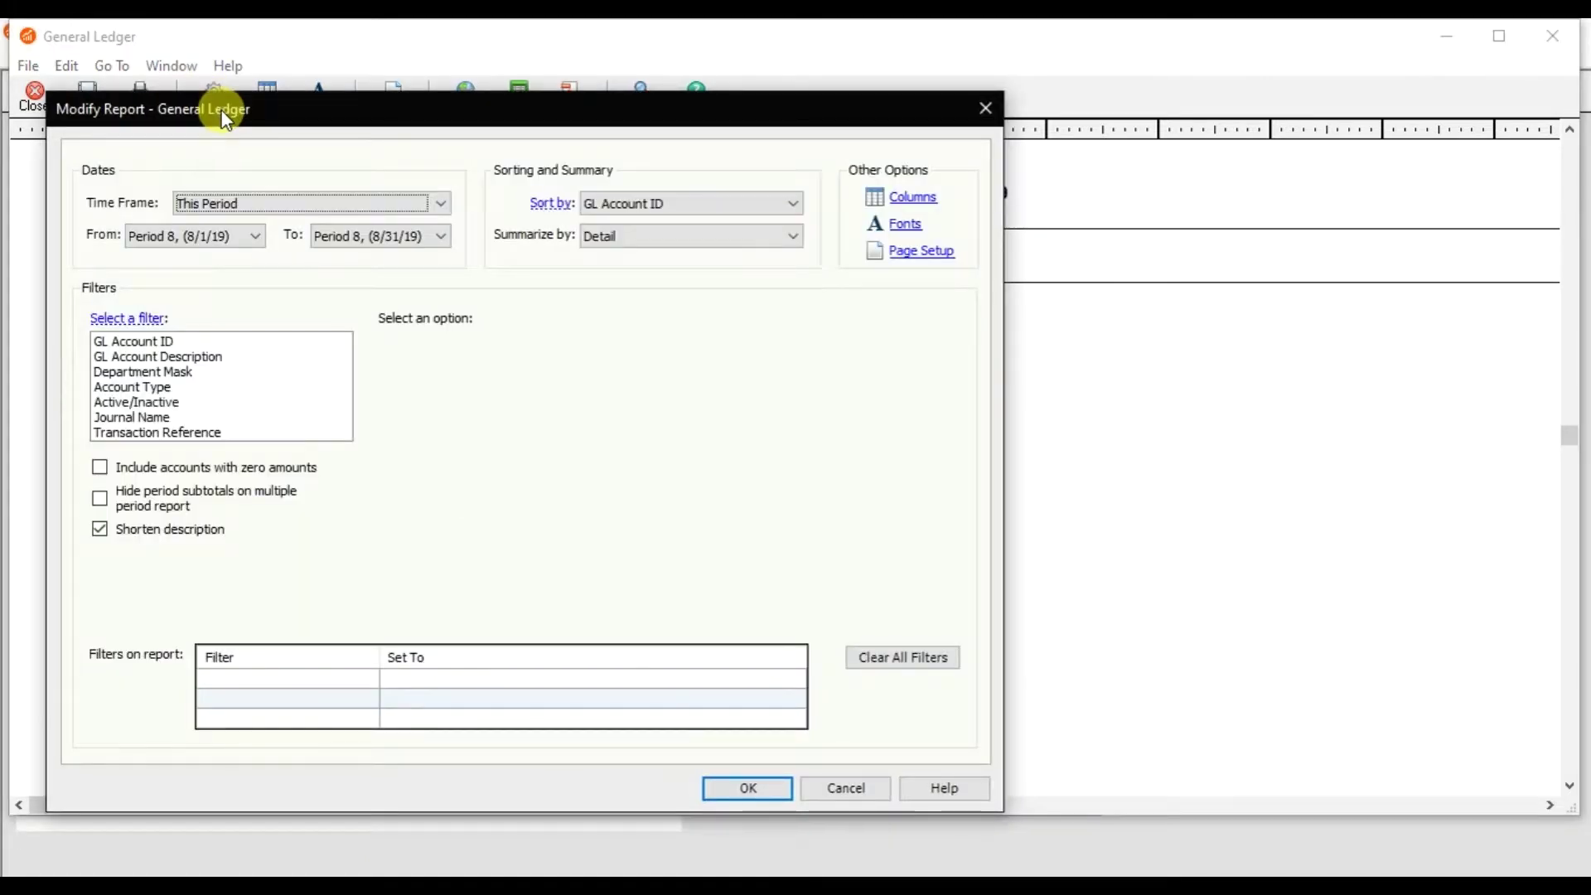
pyautogui.click(222, 203)
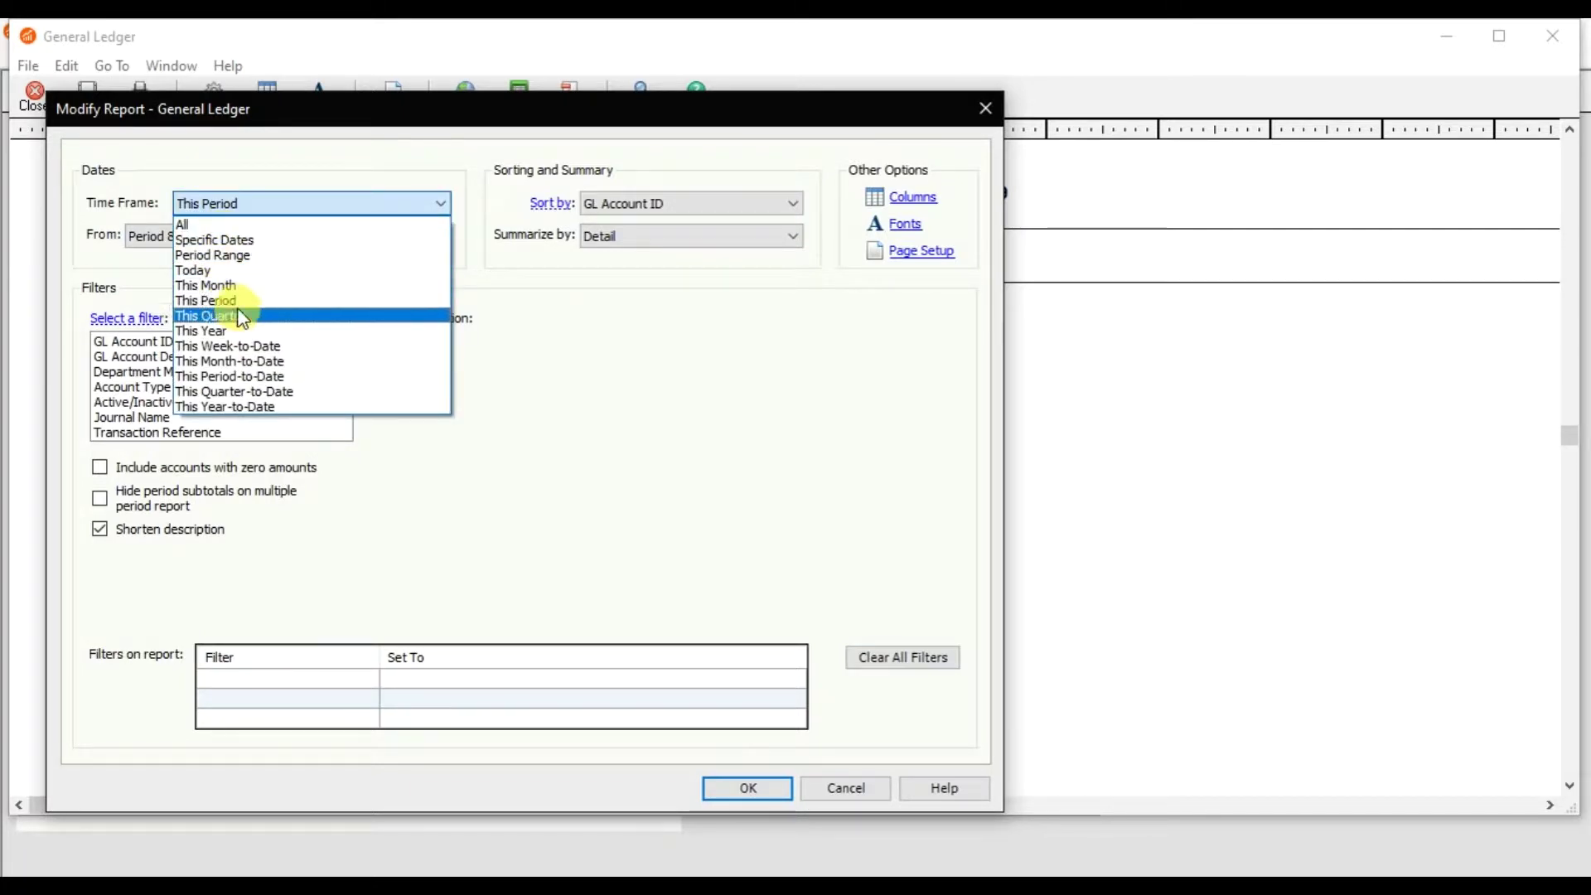
pyautogui.click(239, 330)
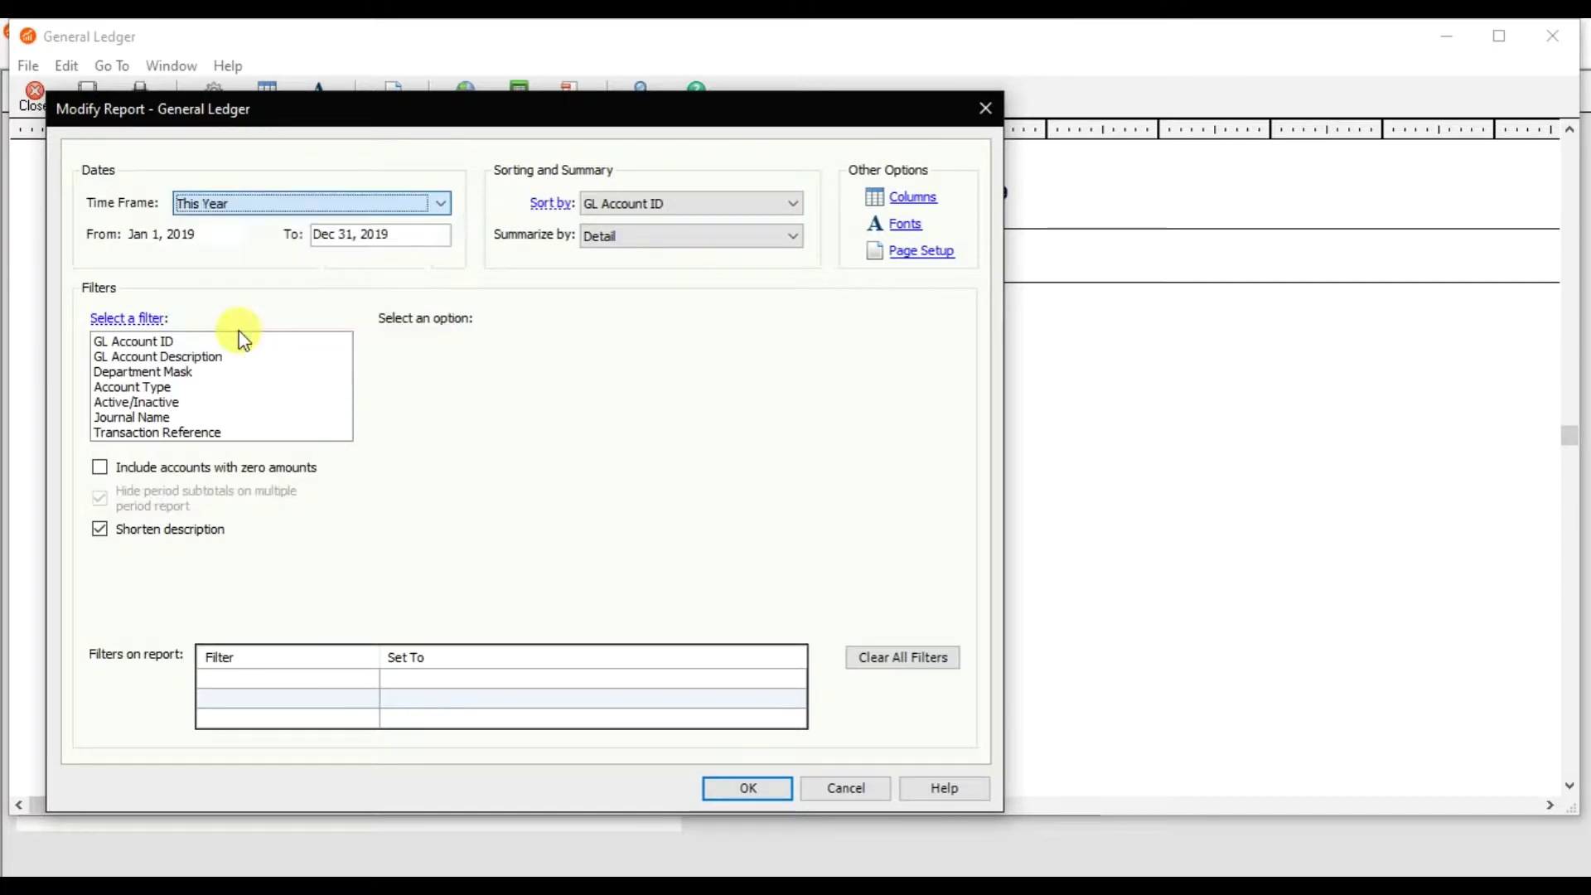
pyautogui.click(156, 345)
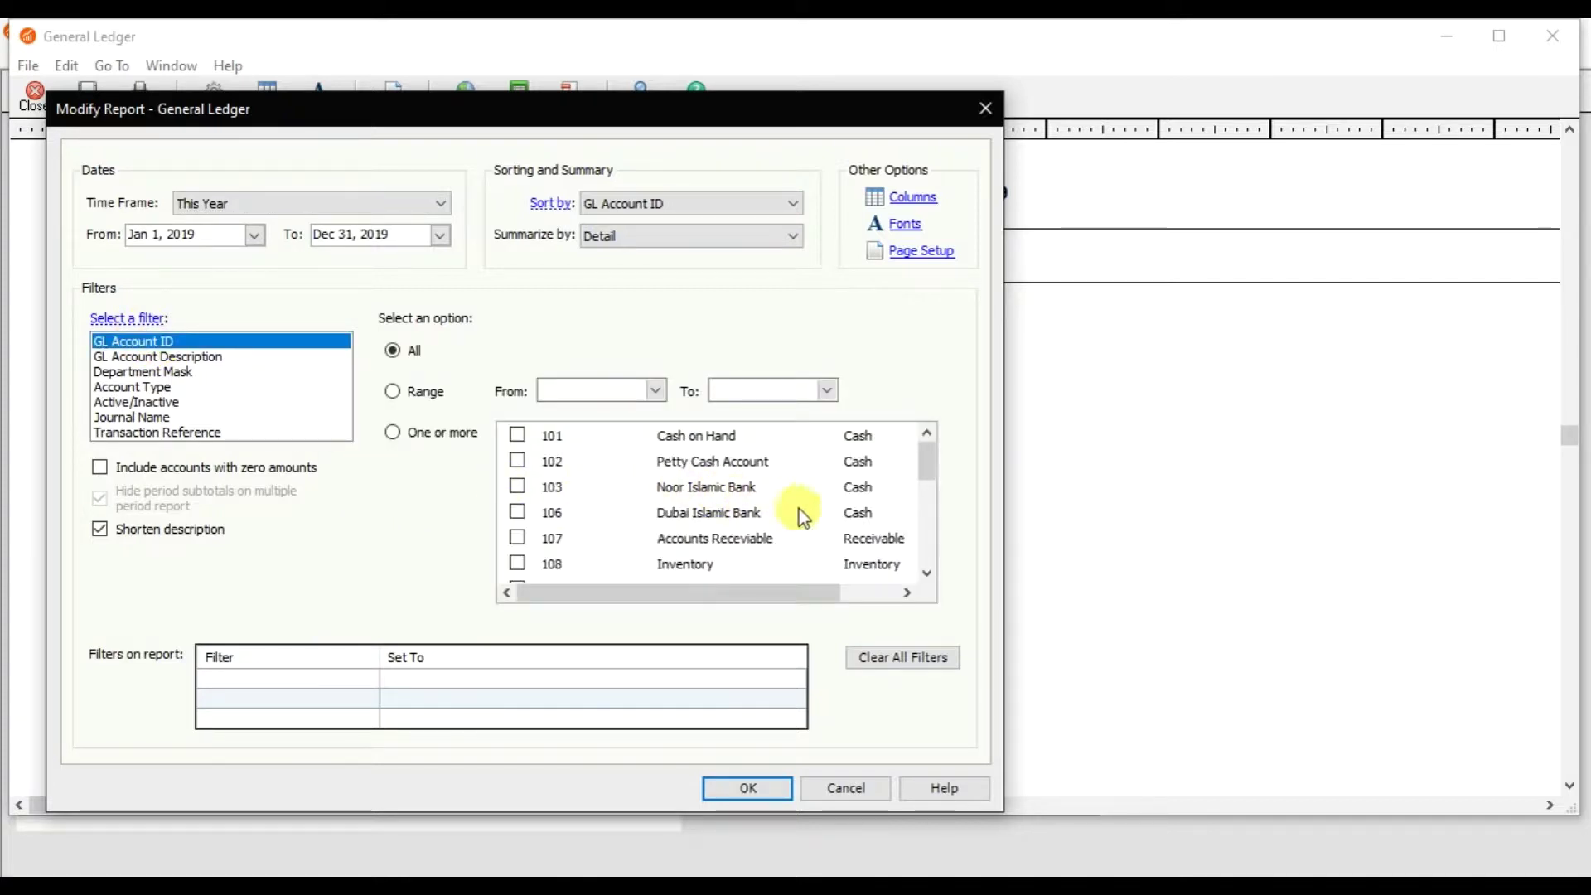
pyautogui.click(926, 571)
pyautogui.click(927, 572)
pyautogui.click(926, 572)
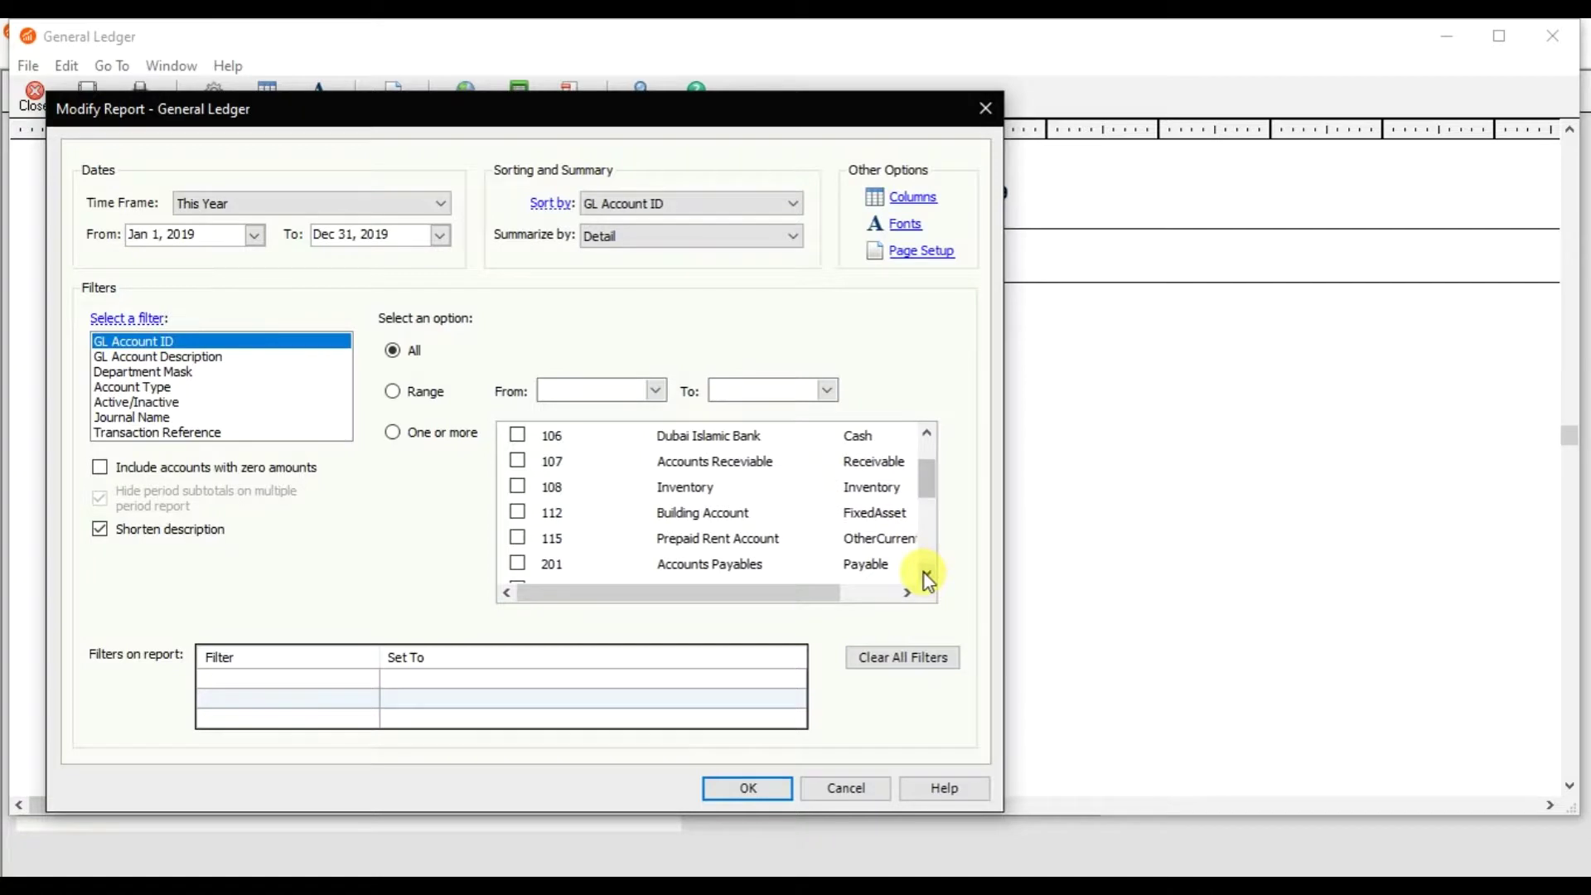
pyautogui.click(524, 540)
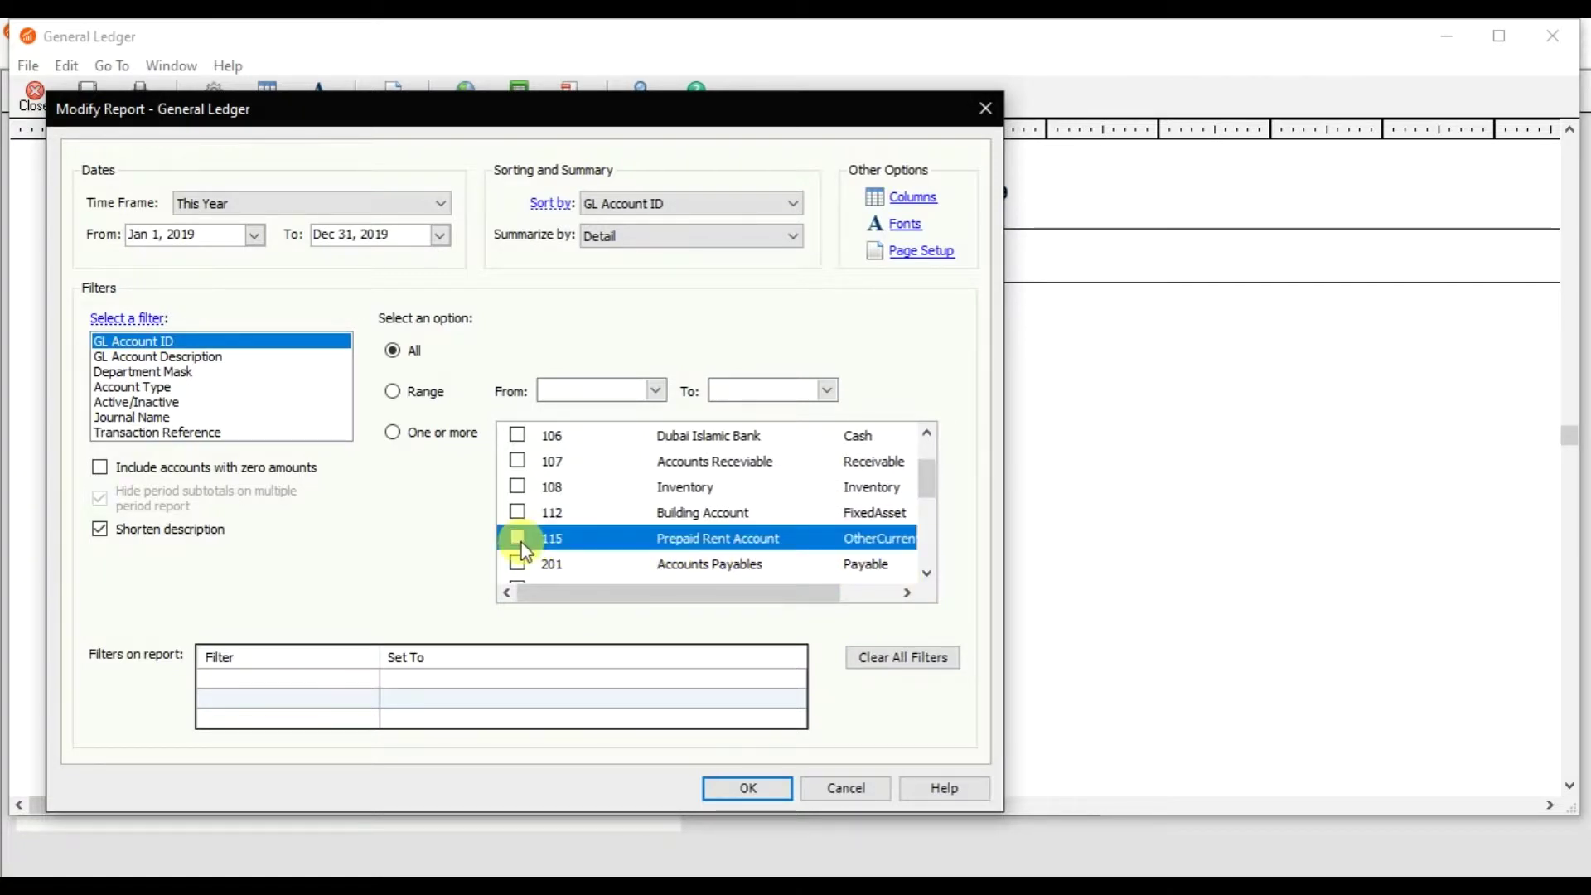
pyautogui.click(746, 789)
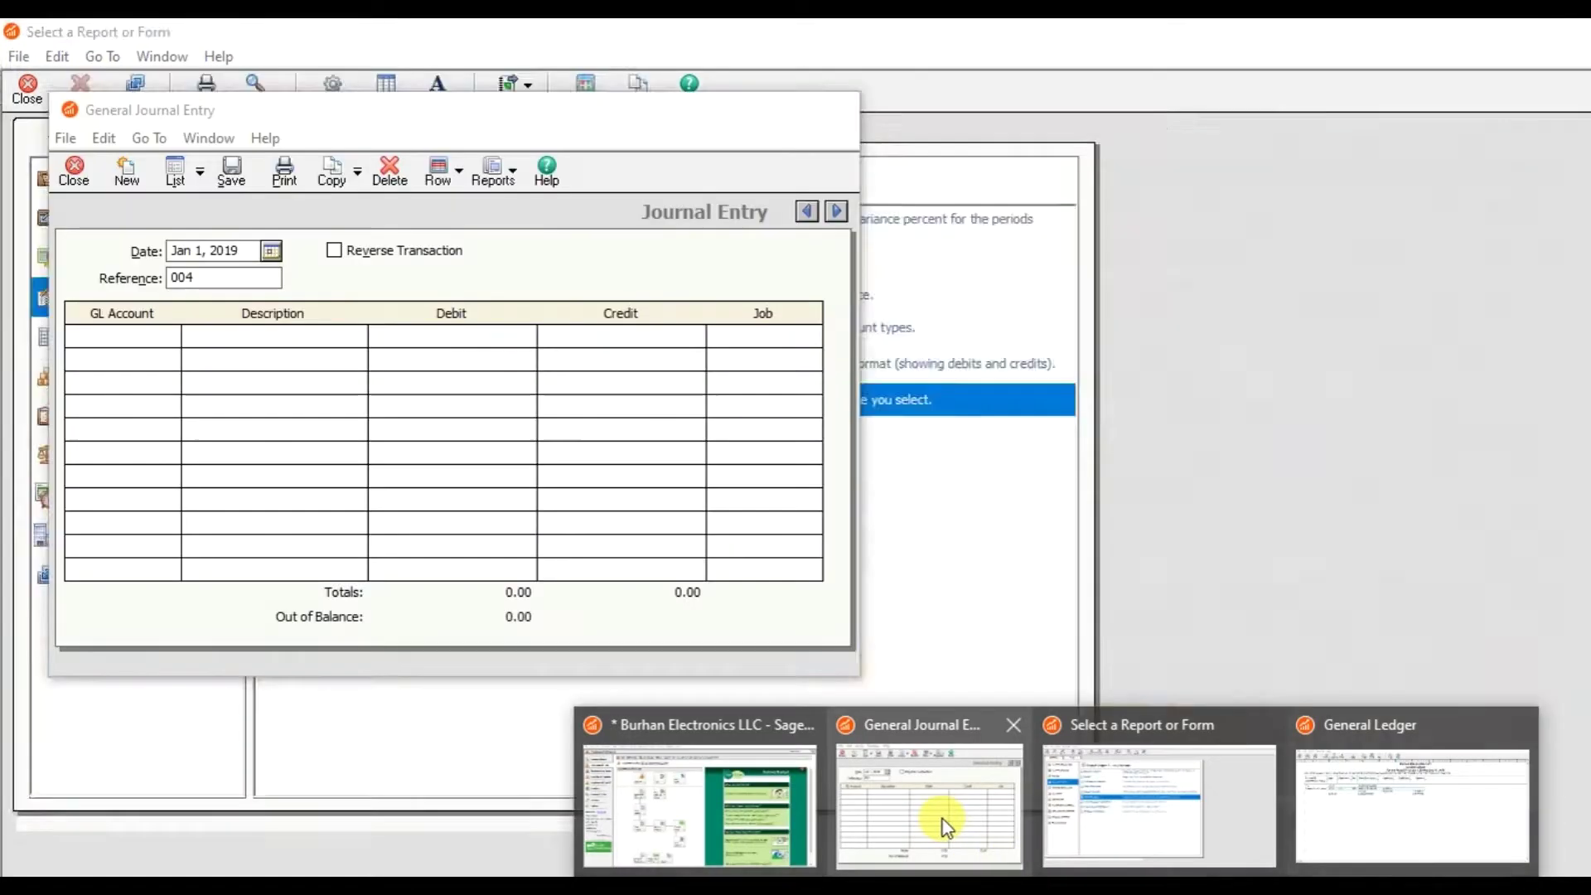
# Step: Return to the blank general journal entry and date it Jan 10, 2019, keeping reference 004
pyautogui.click(942, 817)
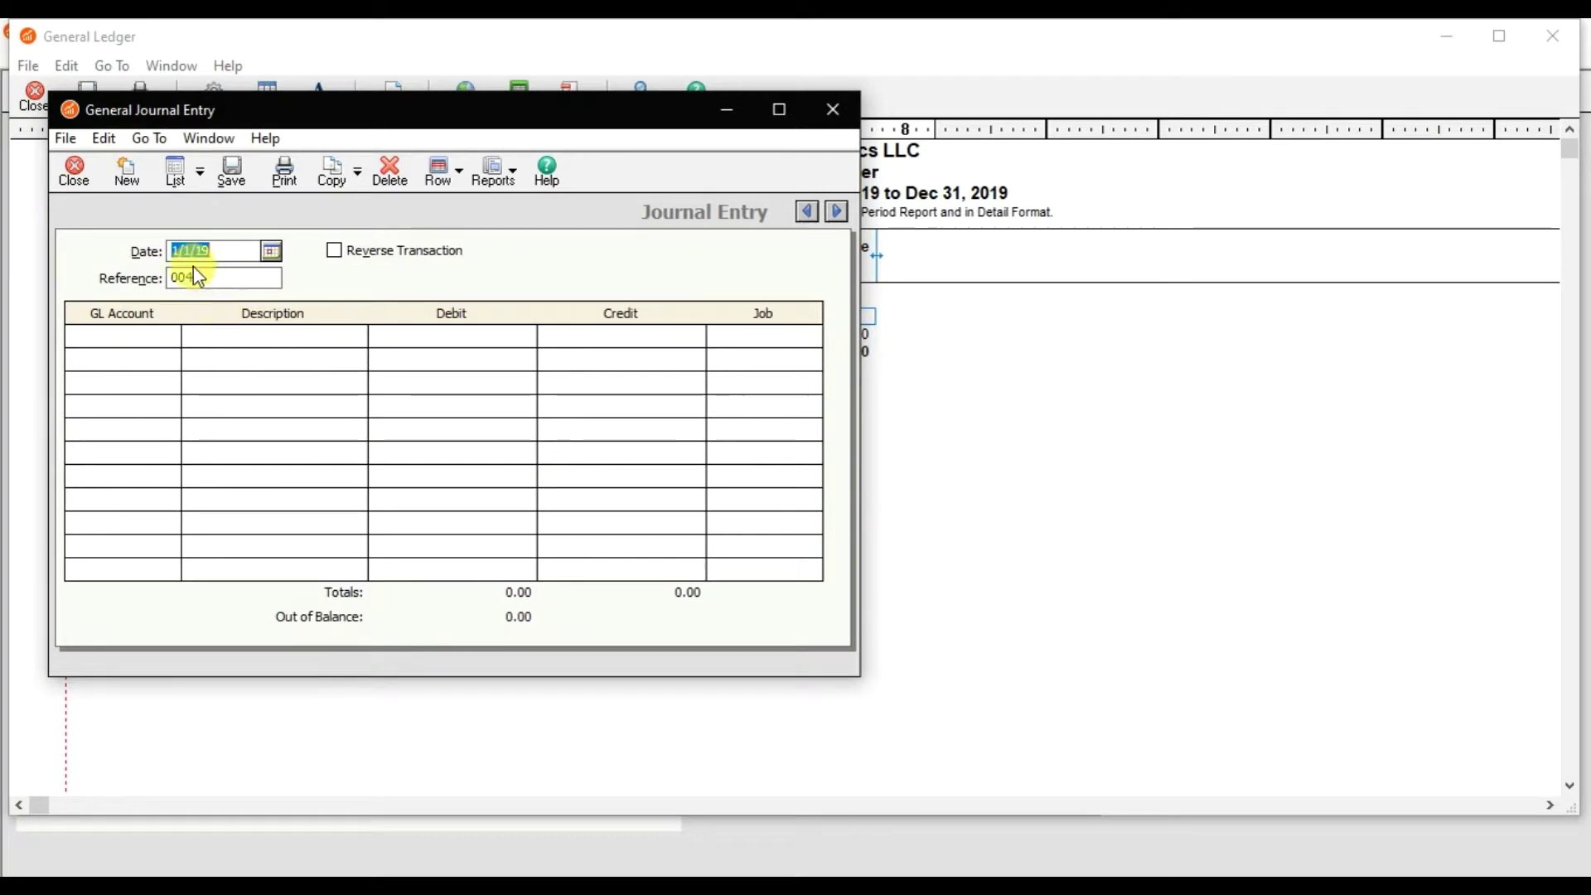
pyautogui.click(271, 250)
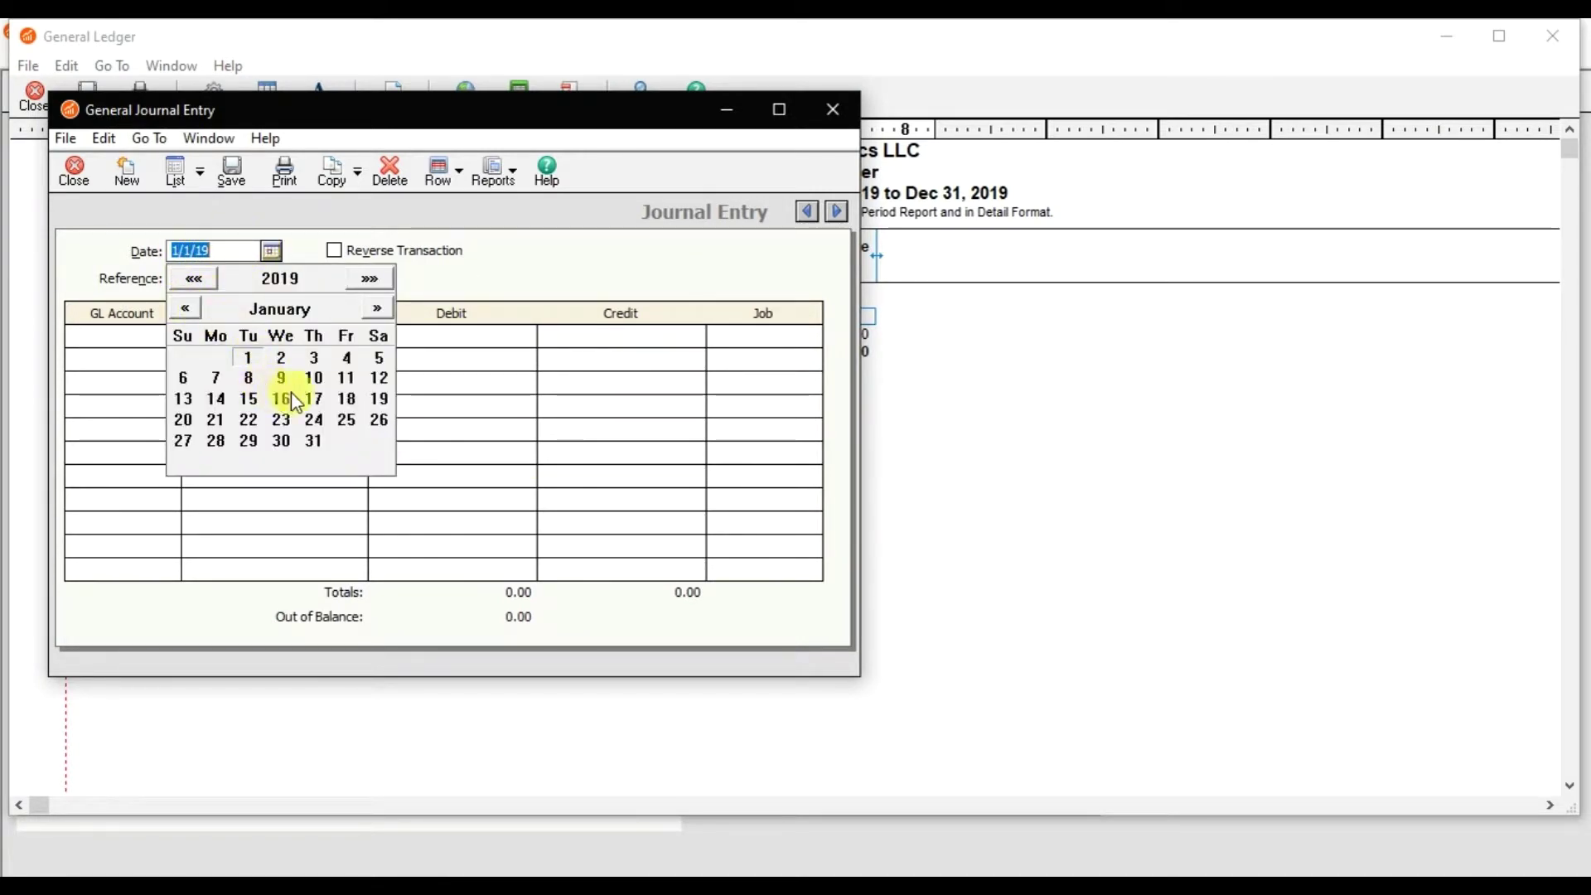
pyautogui.click(314, 379)
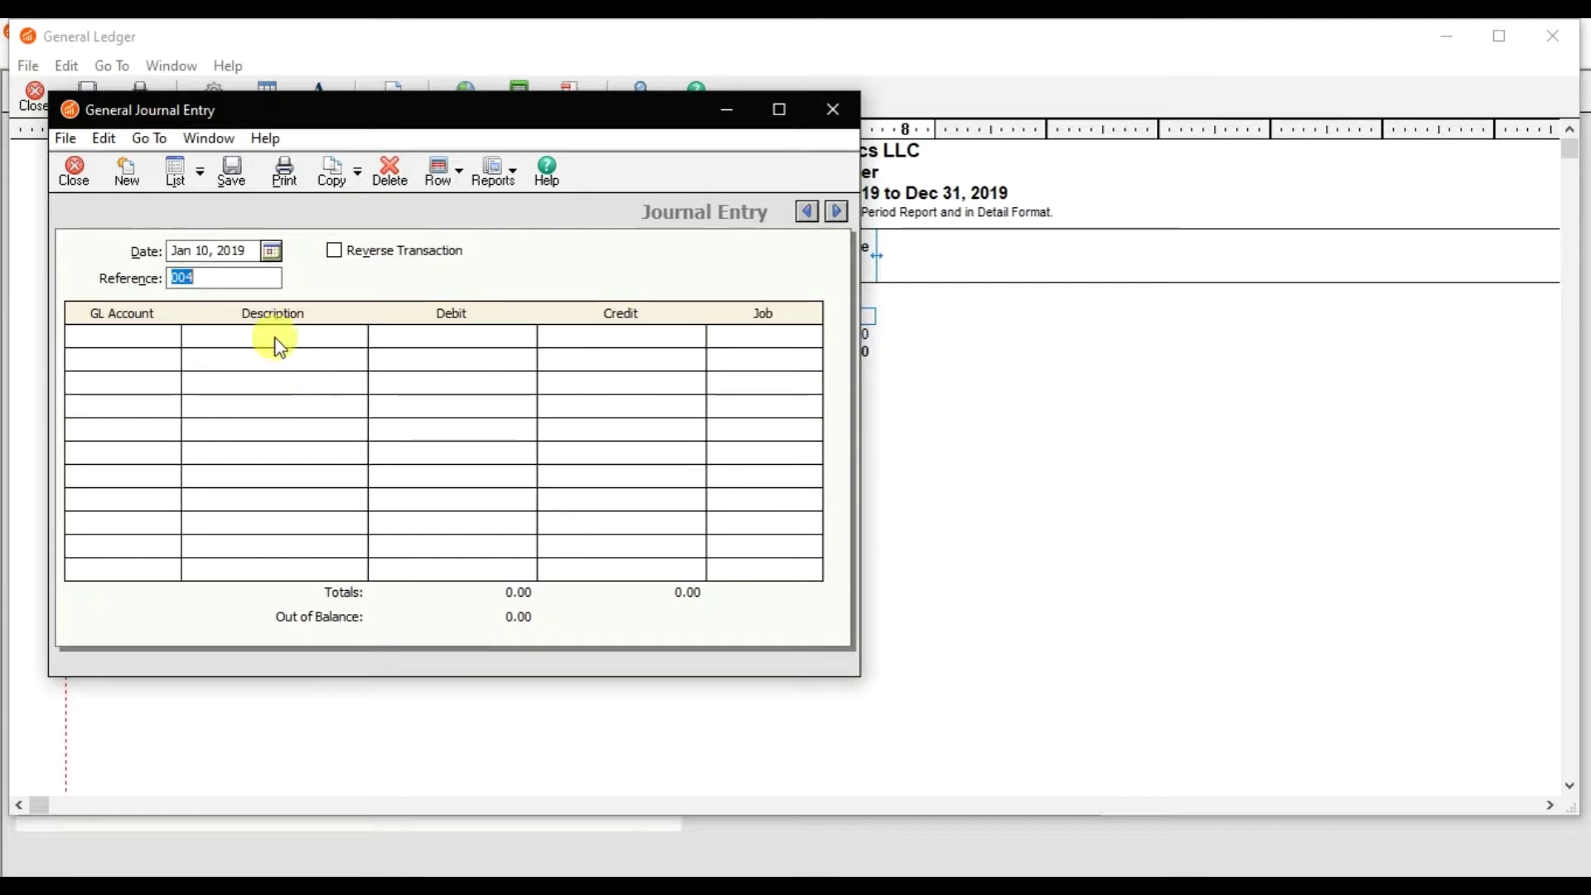
pyautogui.click(213, 279)
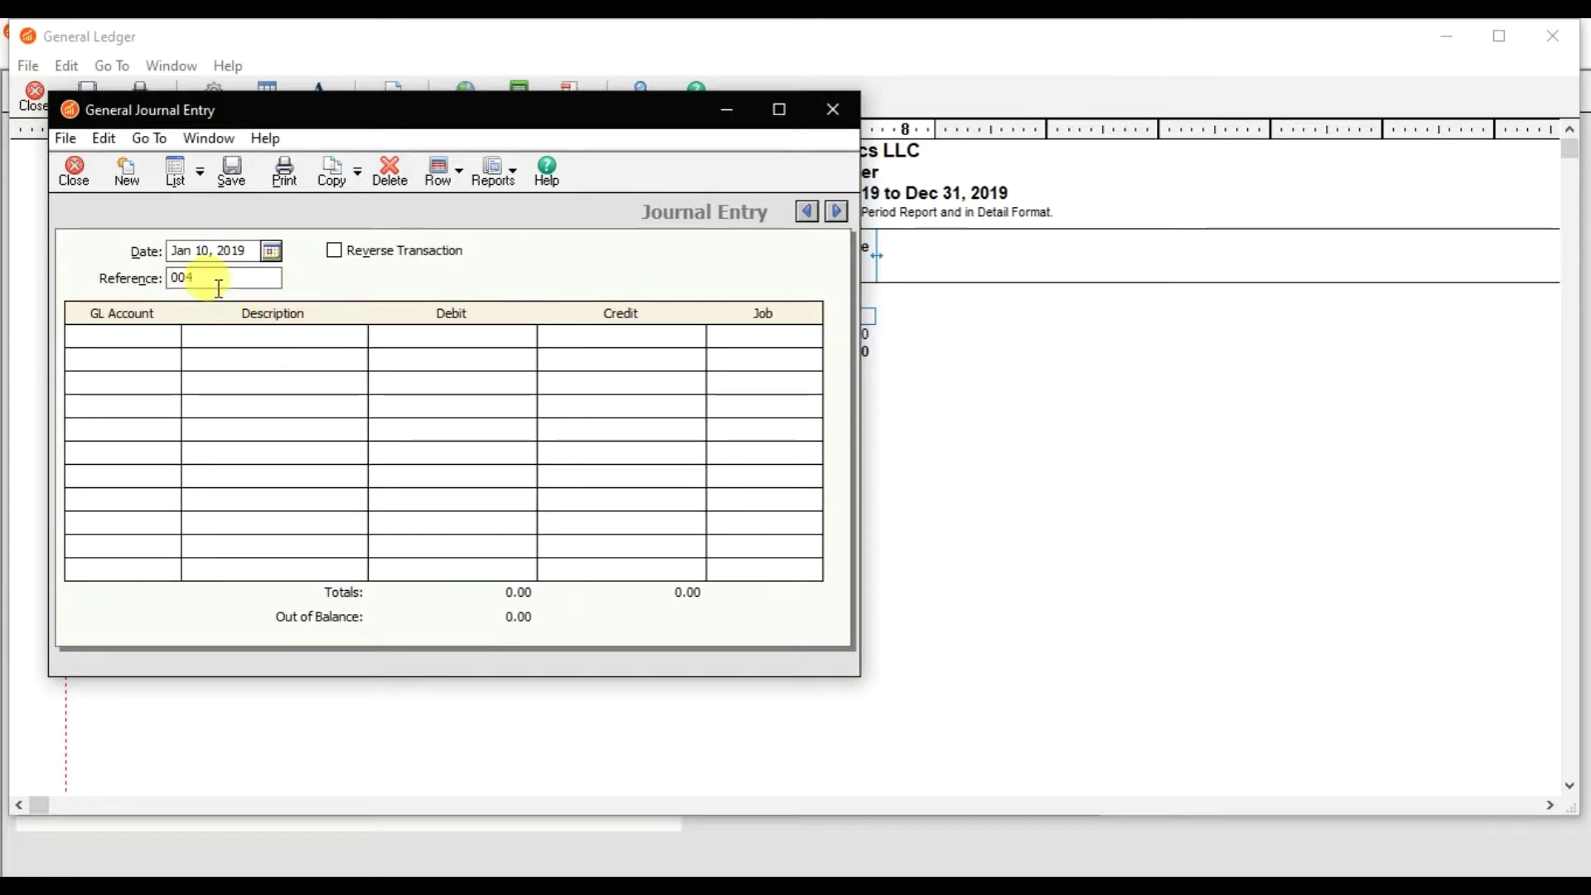
# Step: Add a 10,000 debit line to account 911 Rent Expenses, described as "Monthly Rent paid", with the entry window maximized
pyautogui.click(164, 336)
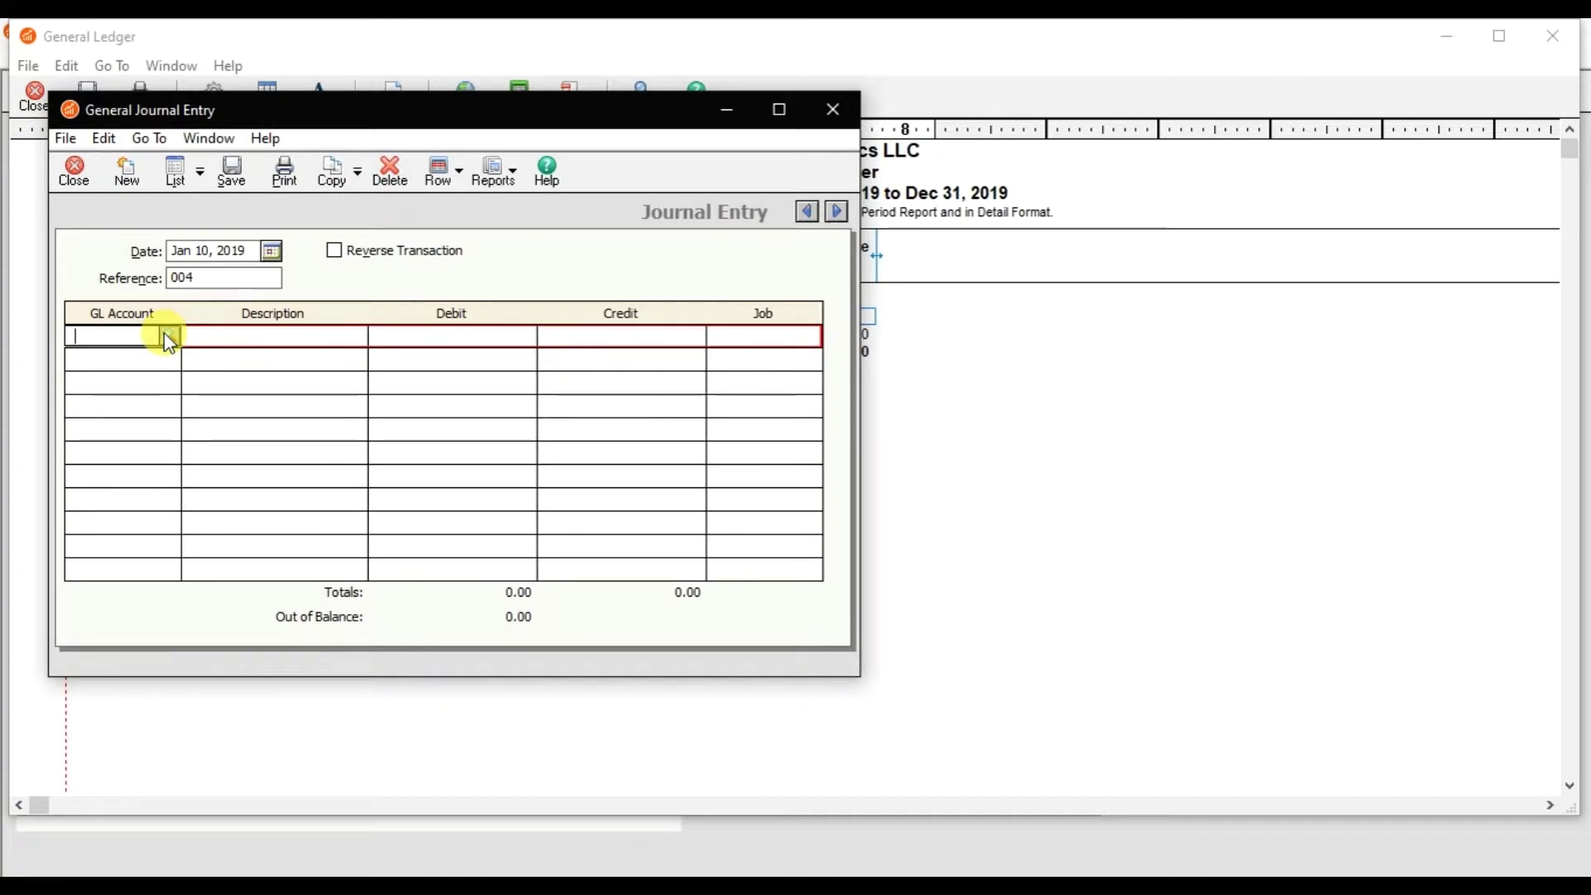
pyautogui.click(169, 336)
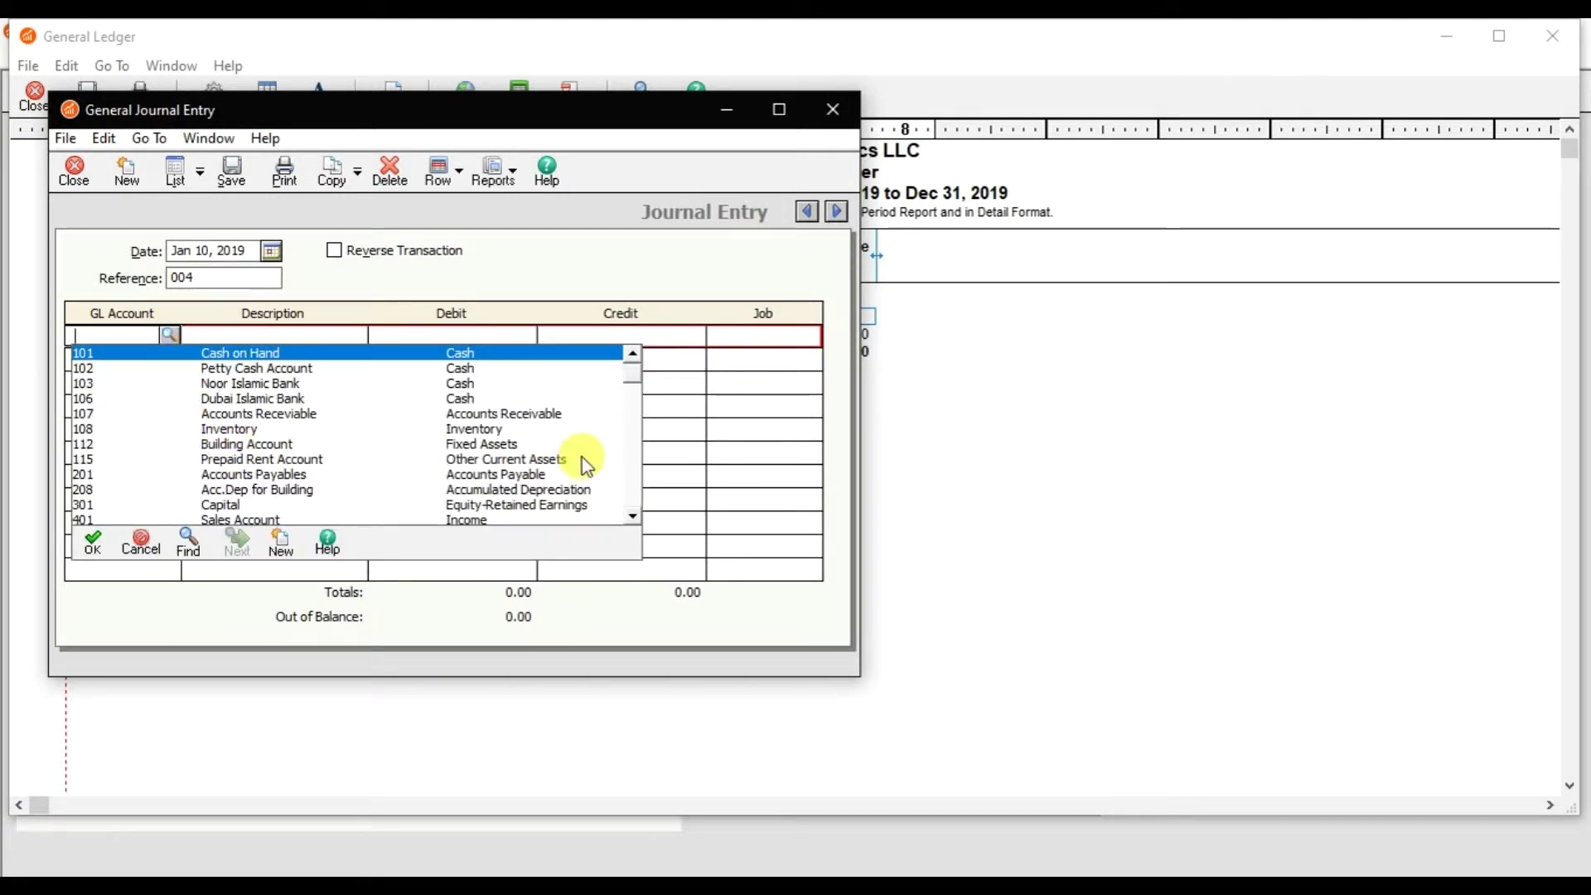
pyautogui.moveTo(633, 366); pyautogui.dragTo(358, 494)
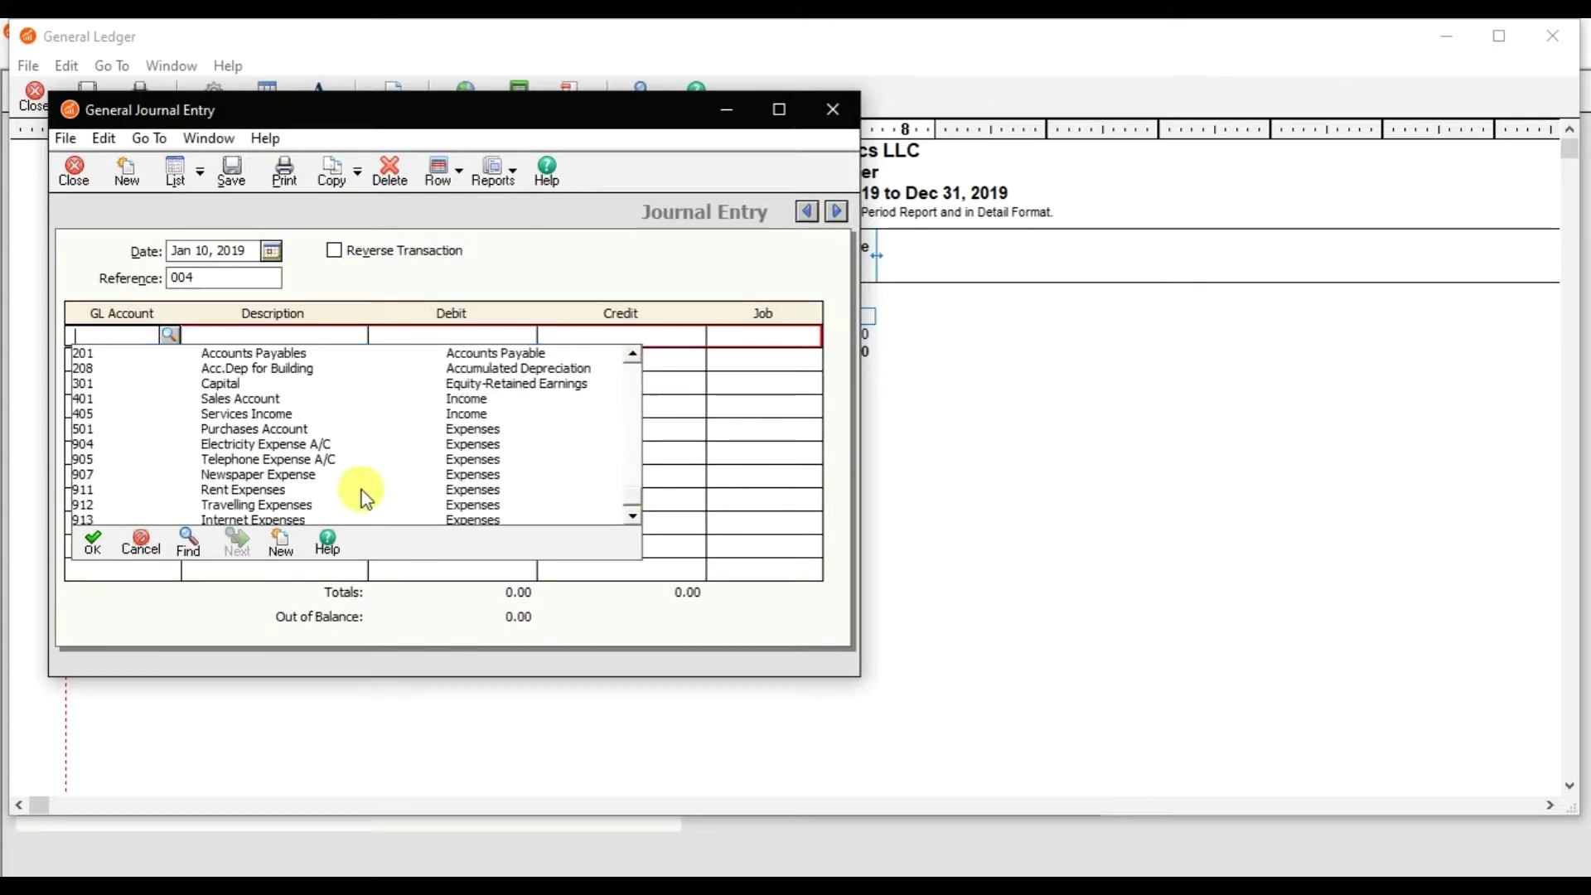
pyautogui.doubleClick(260, 490)
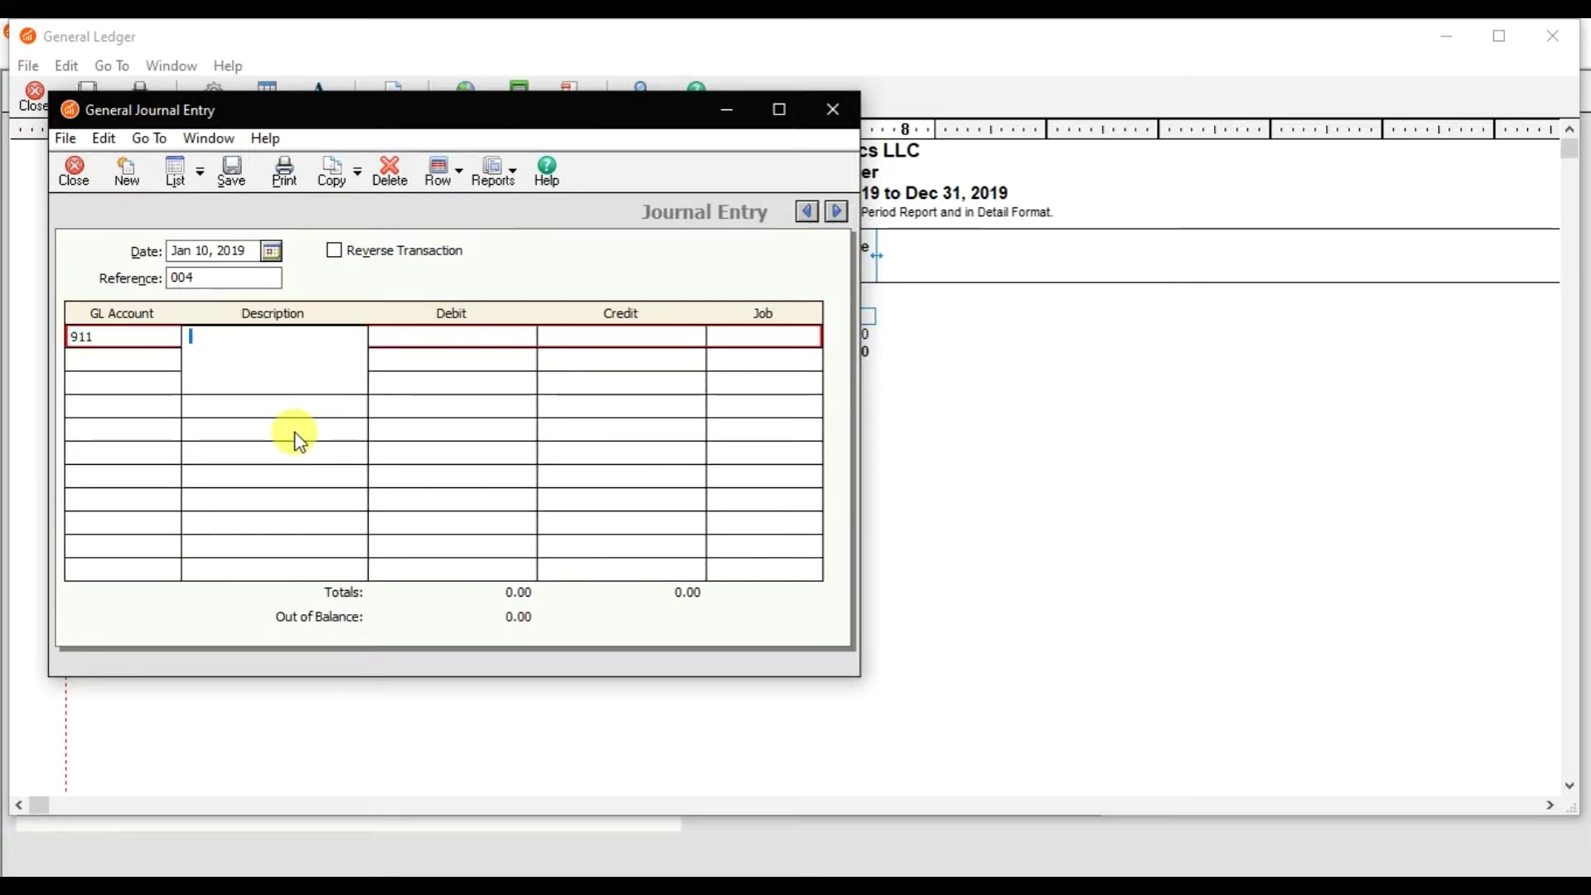
pyautogui.write('Monthly Rent paid')
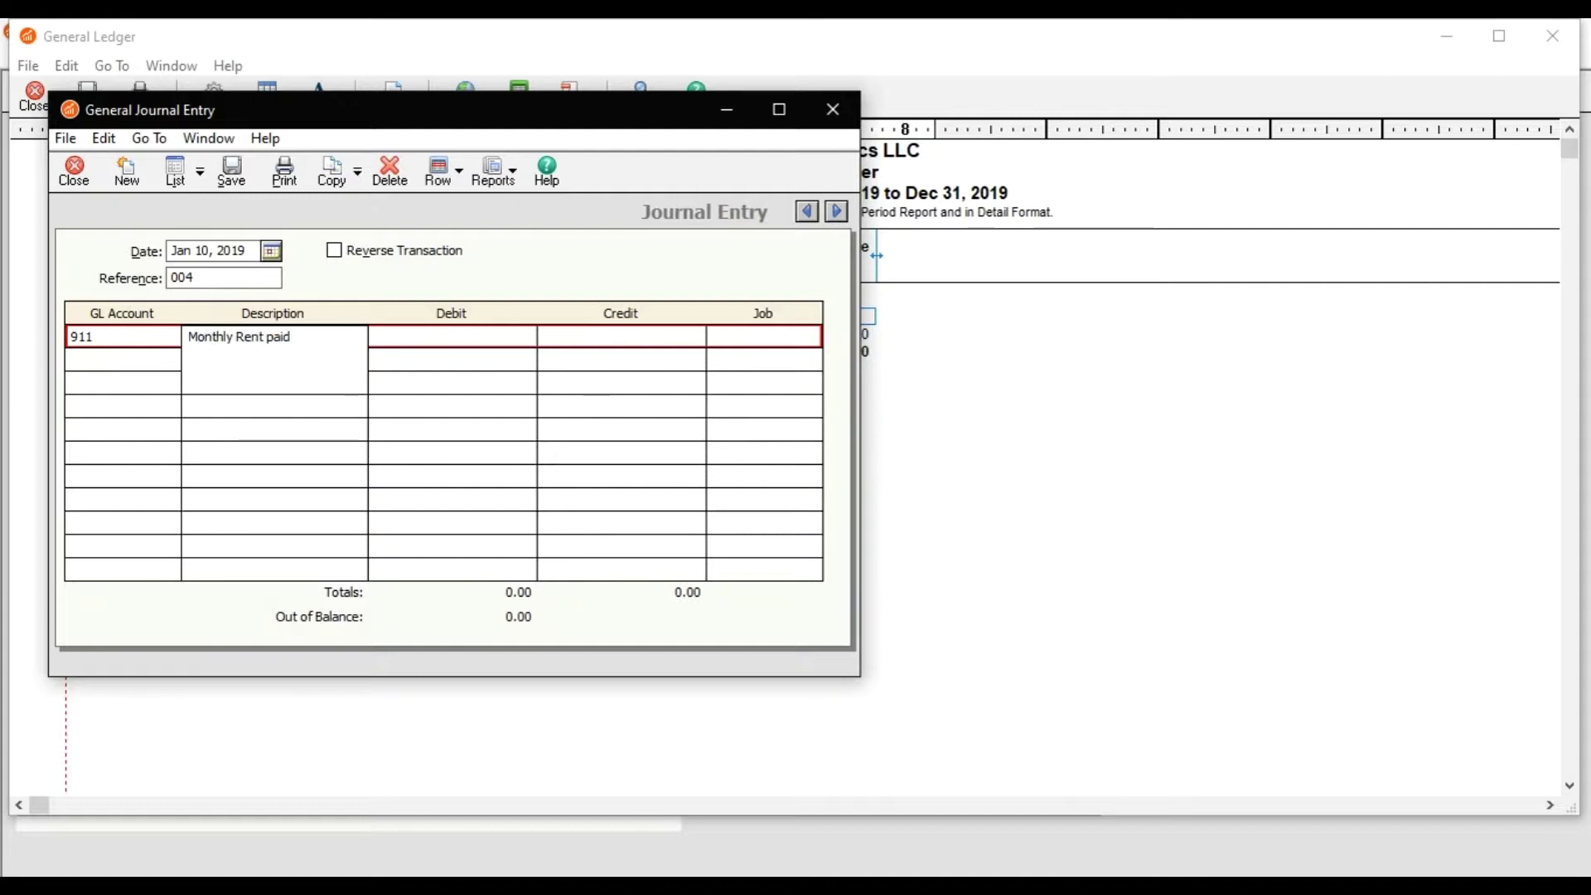
pyautogui.press('Tab')
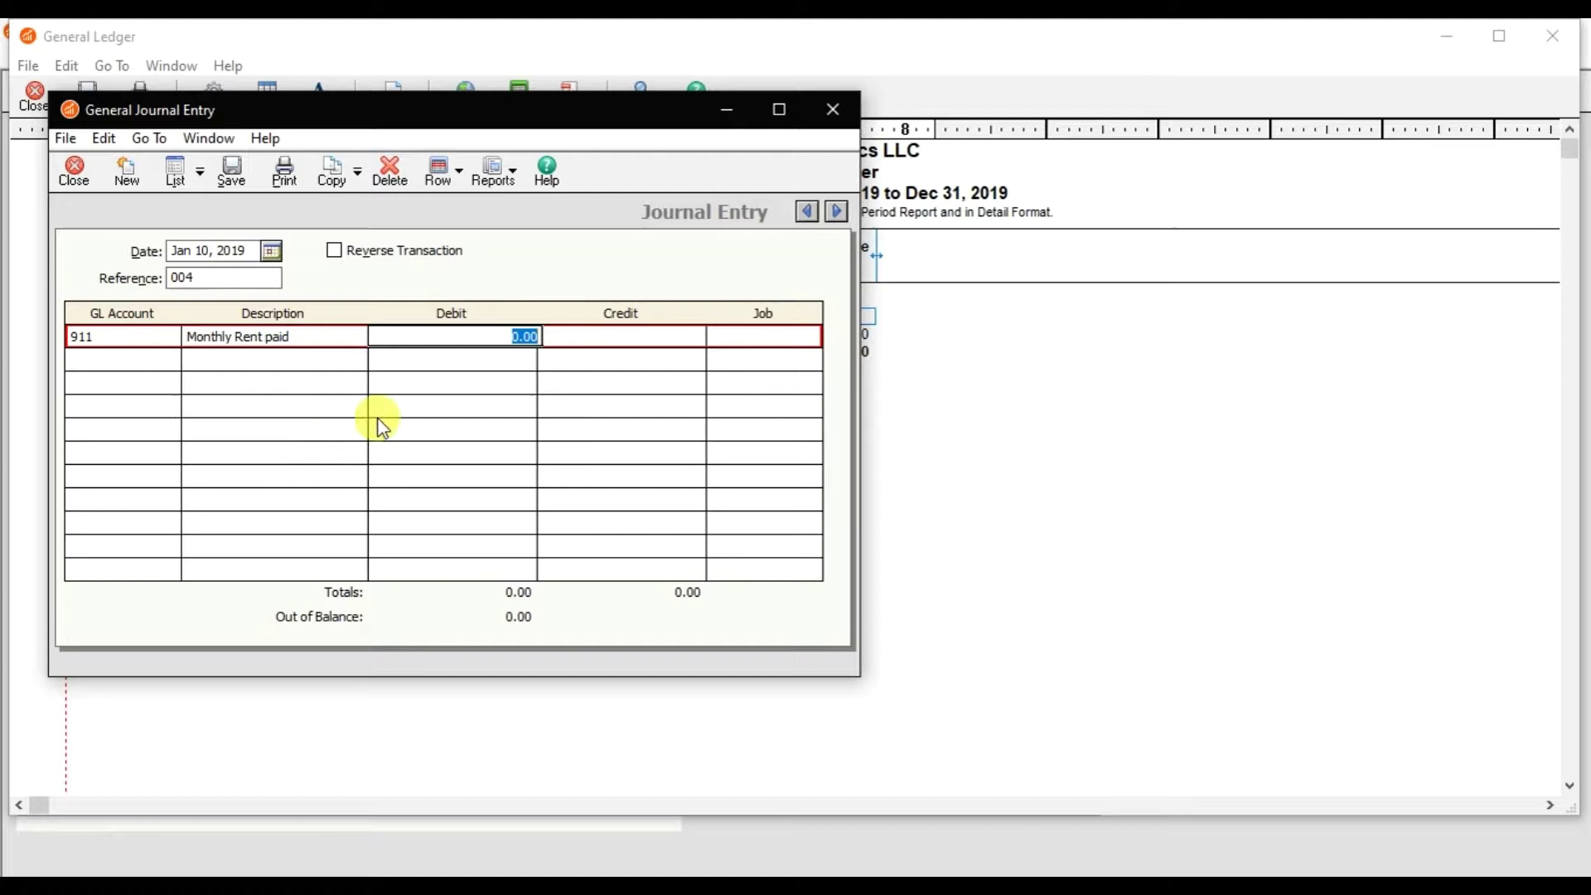
pyautogui.click(779, 109)
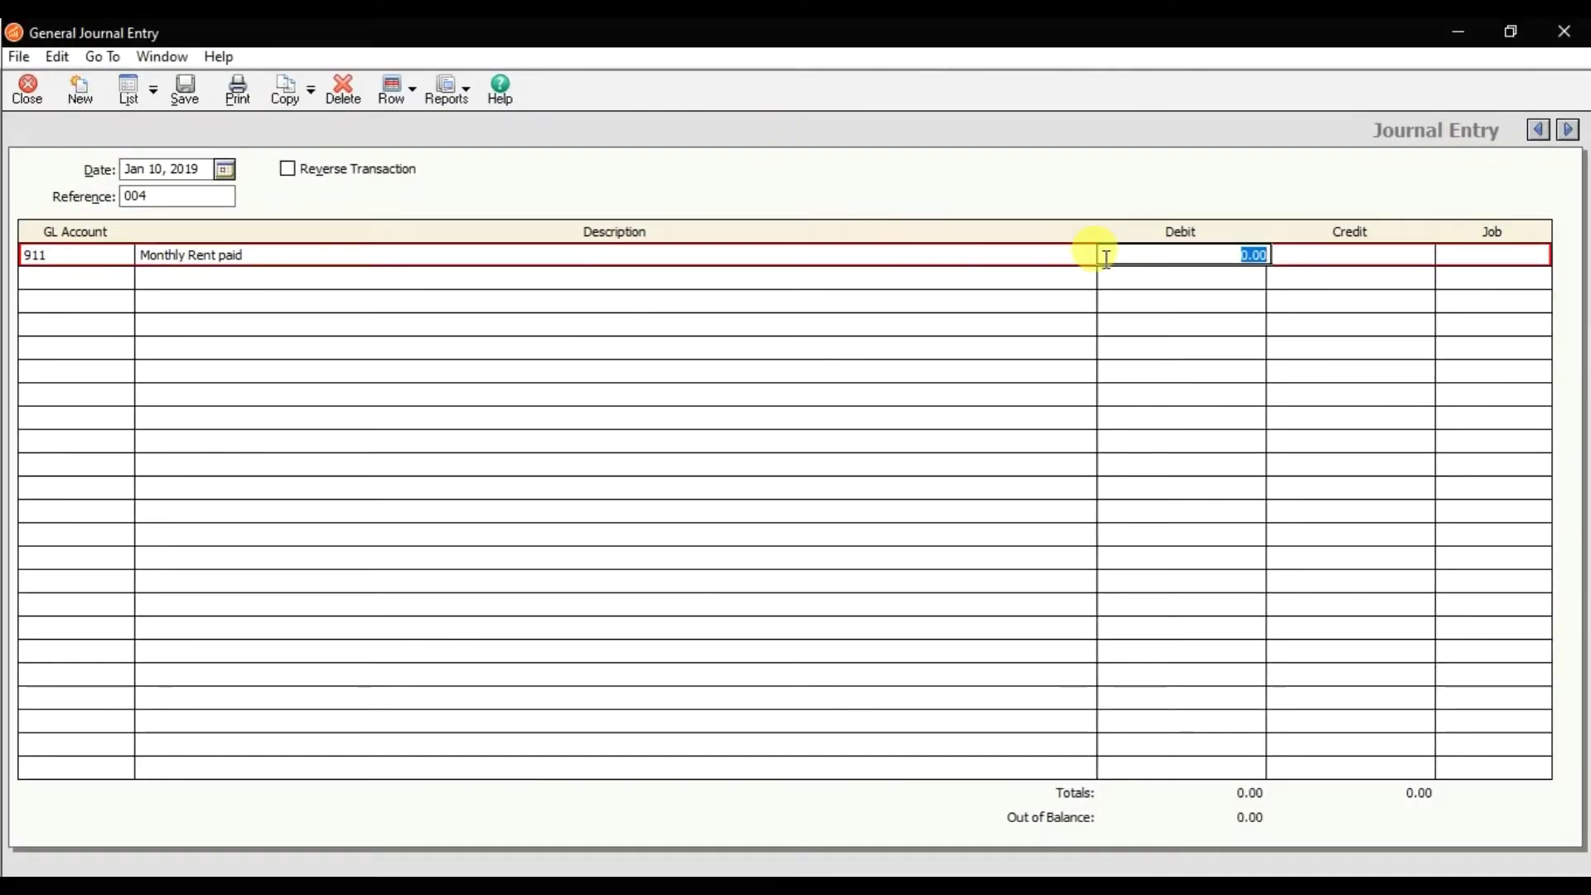
pyautogui.write('10,000')
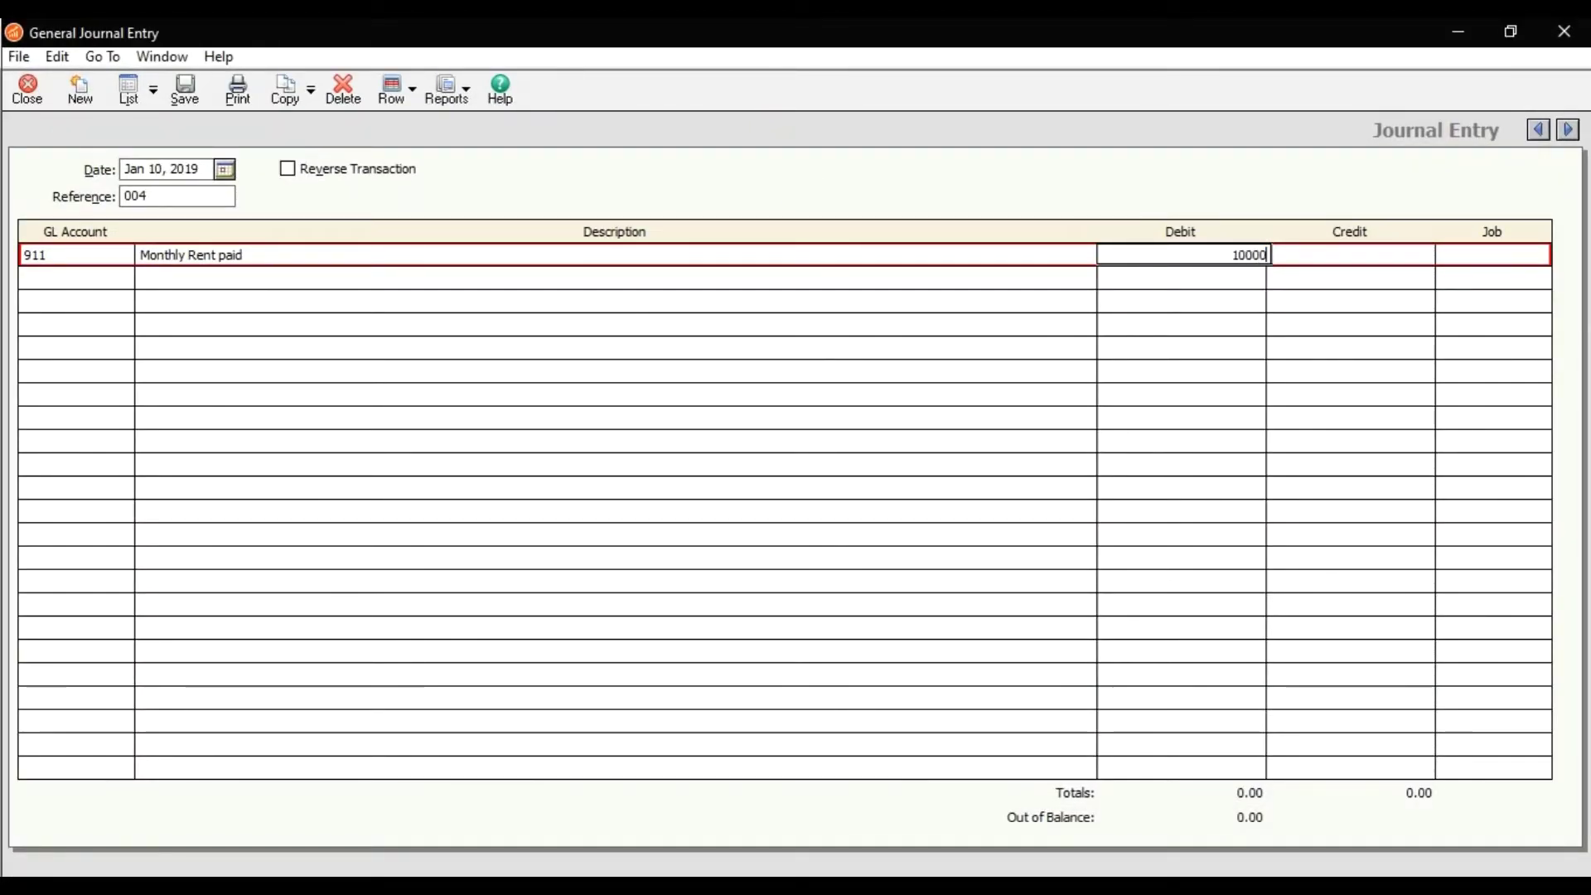
pyautogui.press('Tab')
pyautogui.press('Tab')
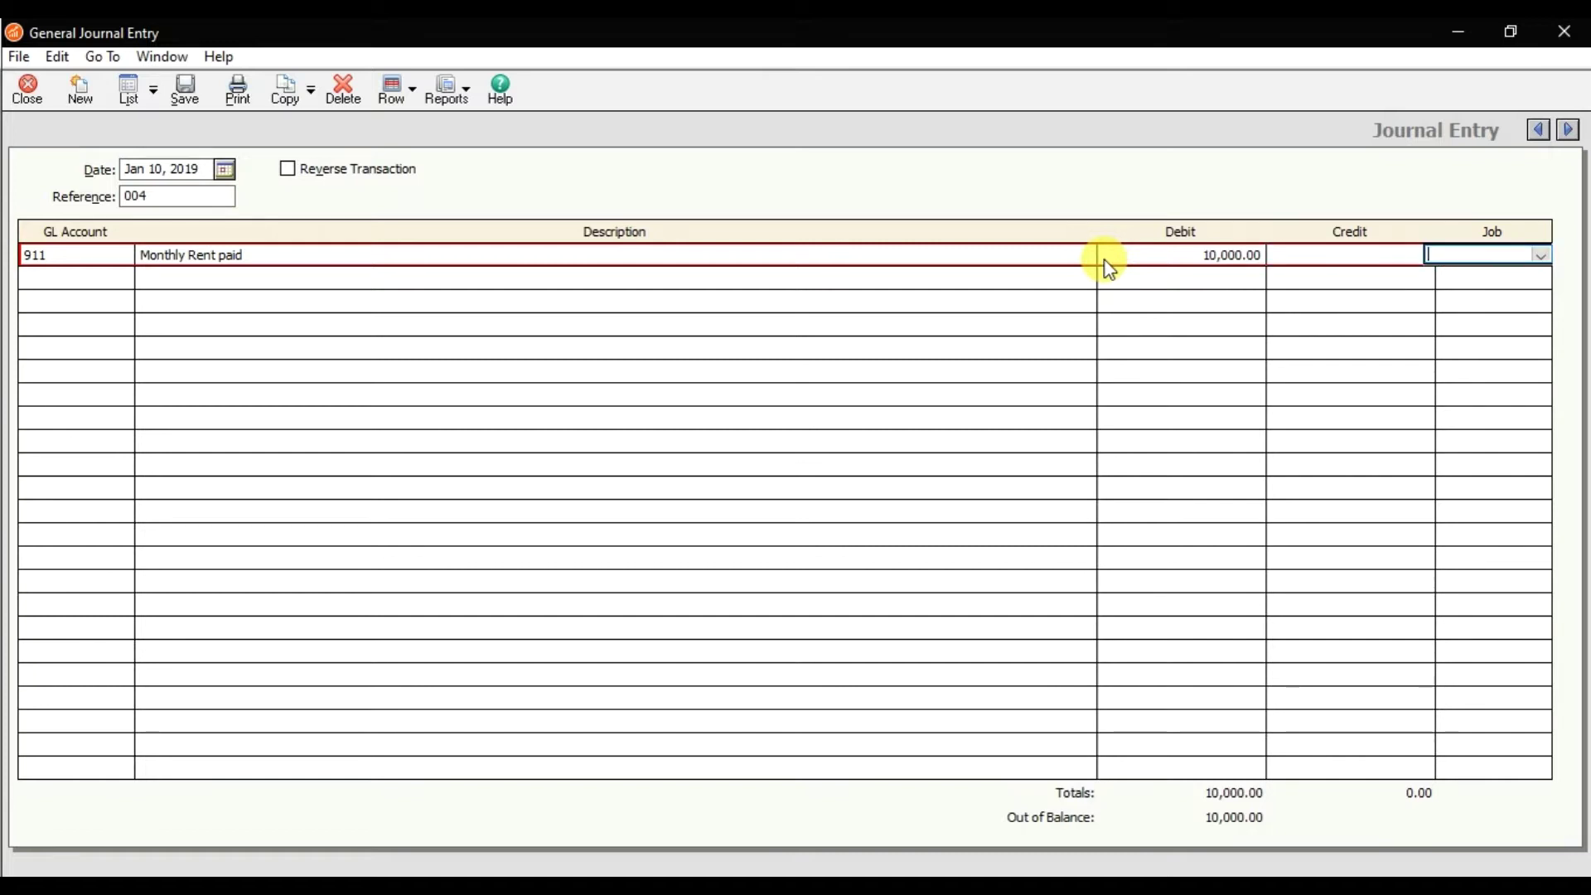
pyautogui.press('Tab')
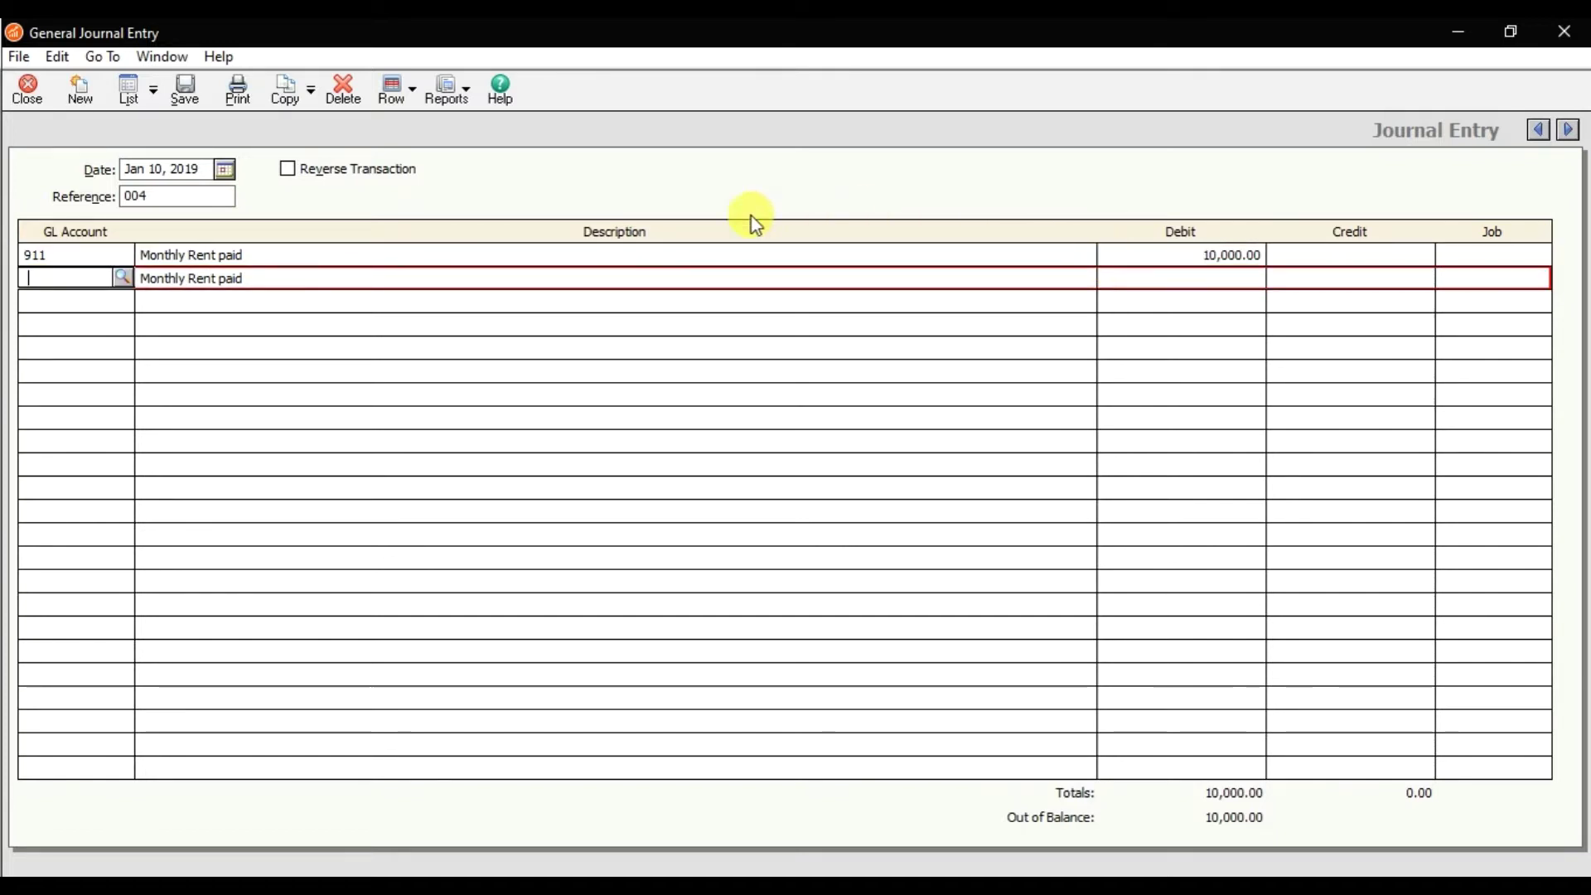
# Step: Add a 10,000 credit line to account 115 Prepaid Rent Account, keeping the carried-over description
pyautogui.click(121, 279)
pyautogui.write('115')
pyautogui.press('Return')
pyautogui.press('Tab')
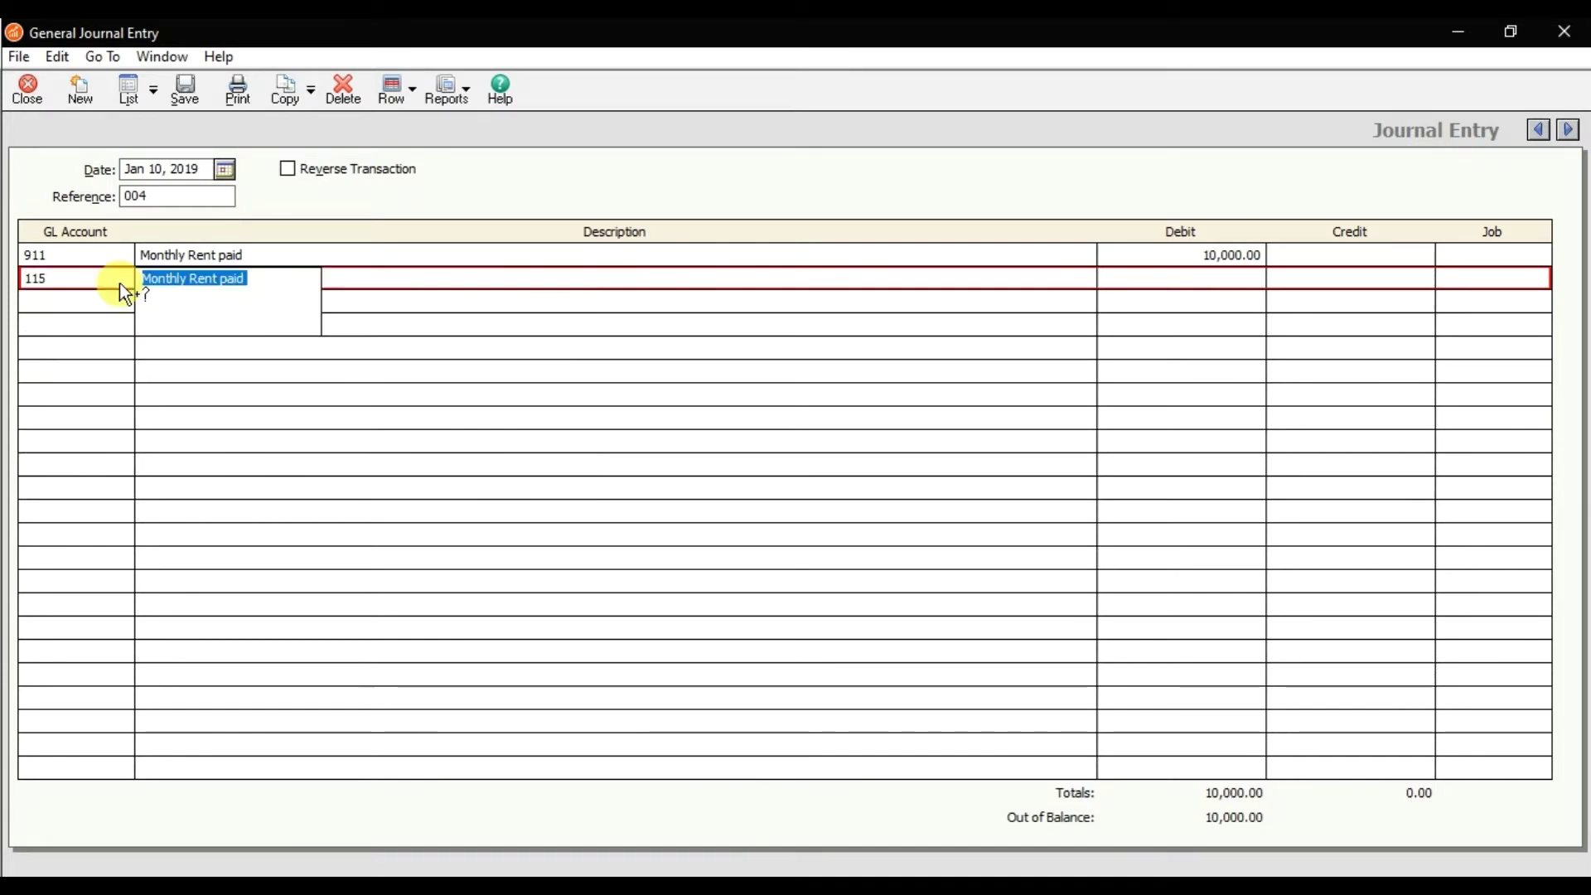
pyautogui.press('Tab')
pyautogui.press('Tab')
pyautogui.write('10,000')
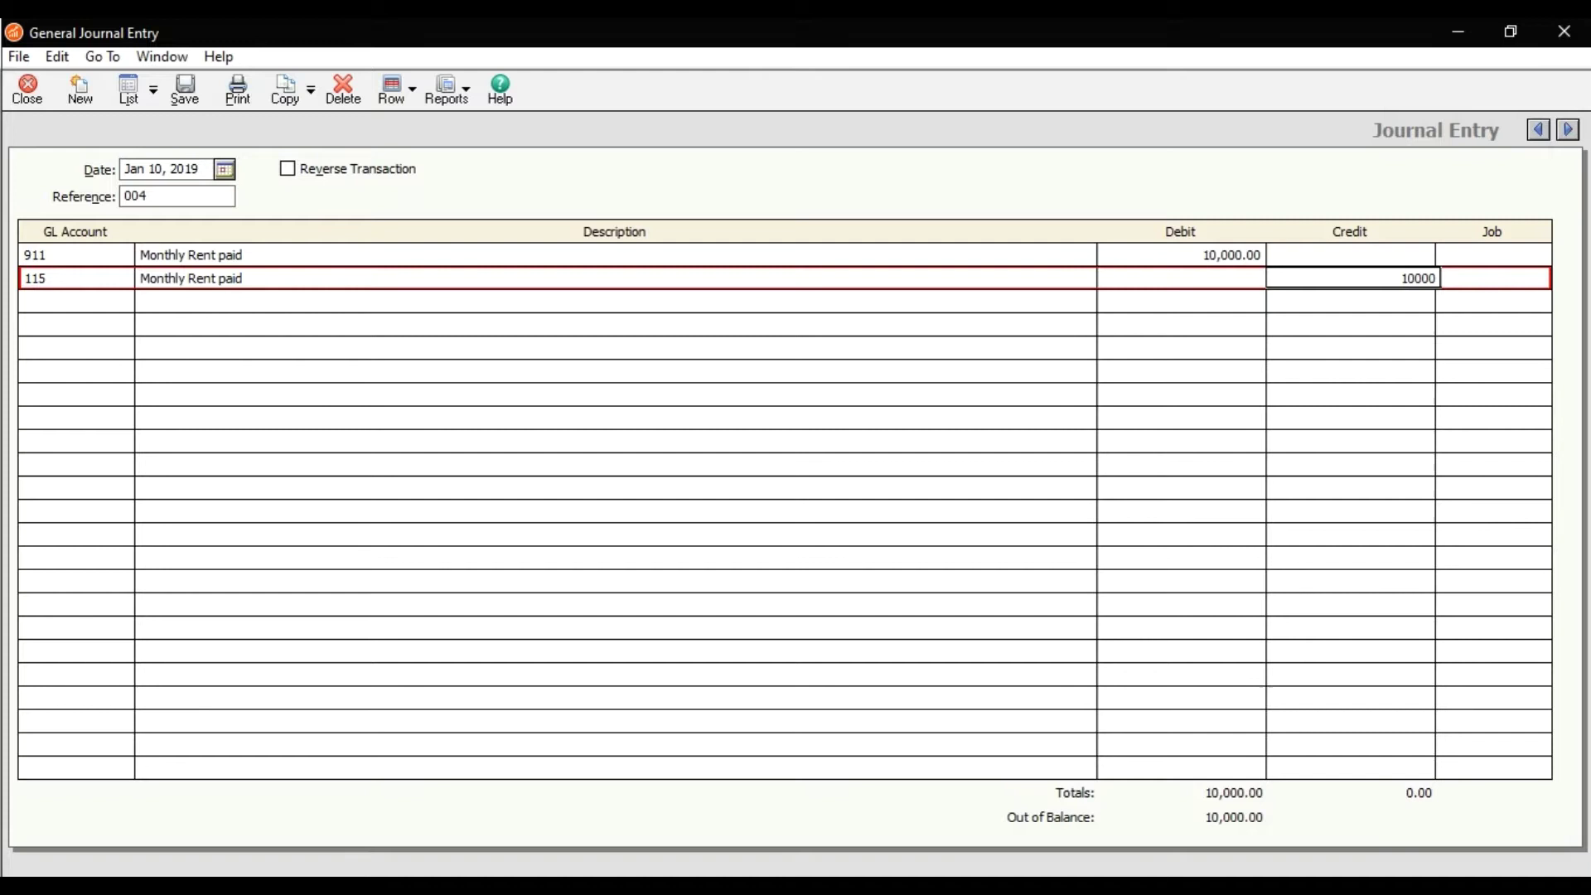
pyautogui.press('Tab')
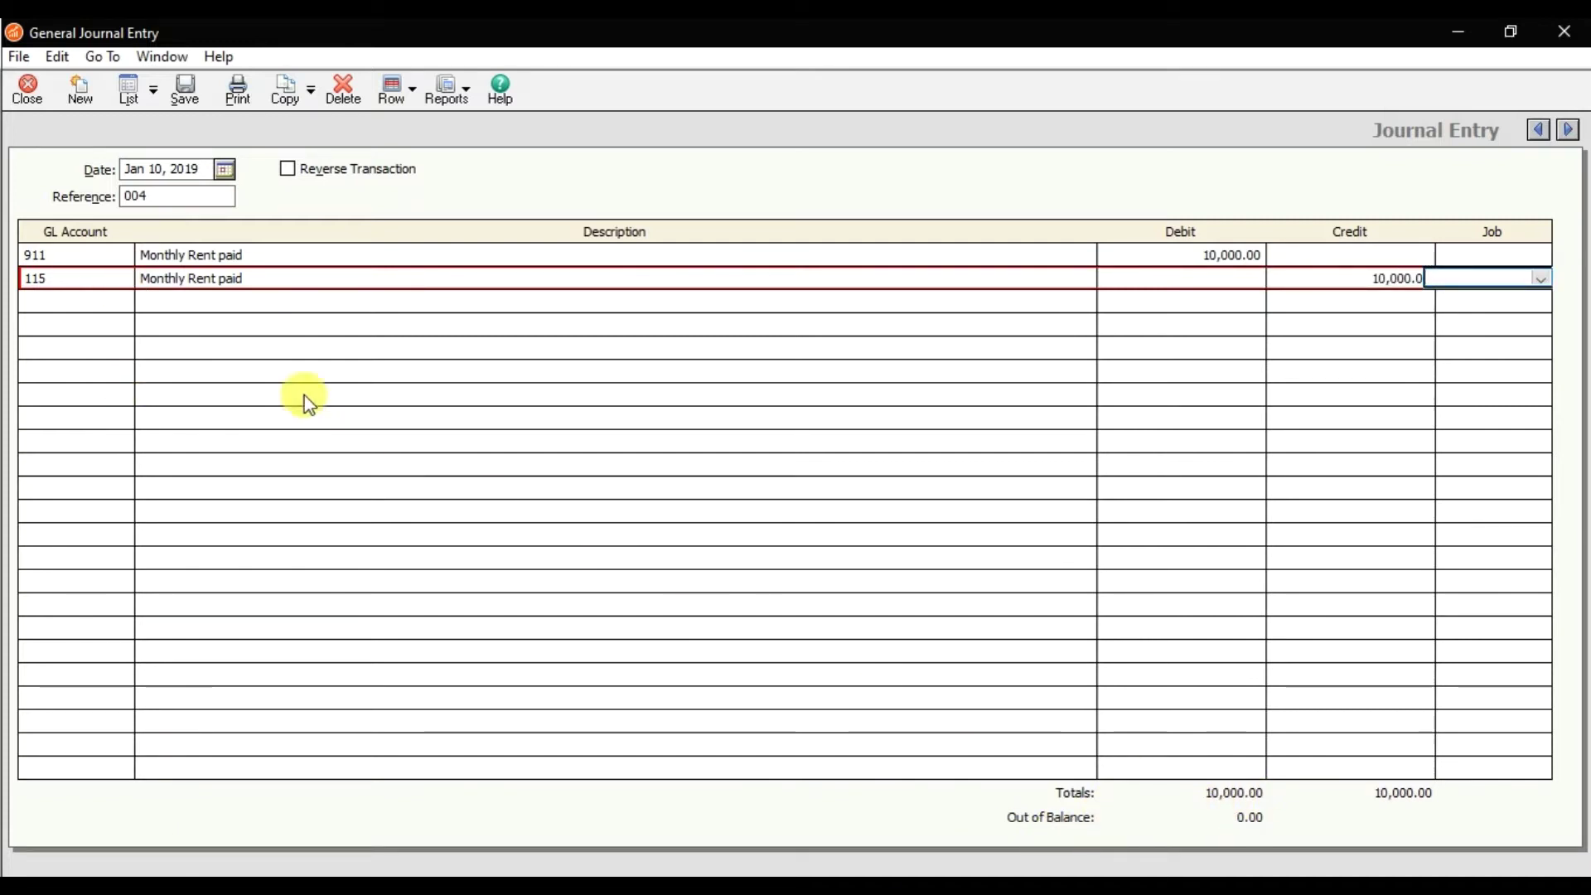
pyautogui.click(117, 280)
pyautogui.click(122, 276)
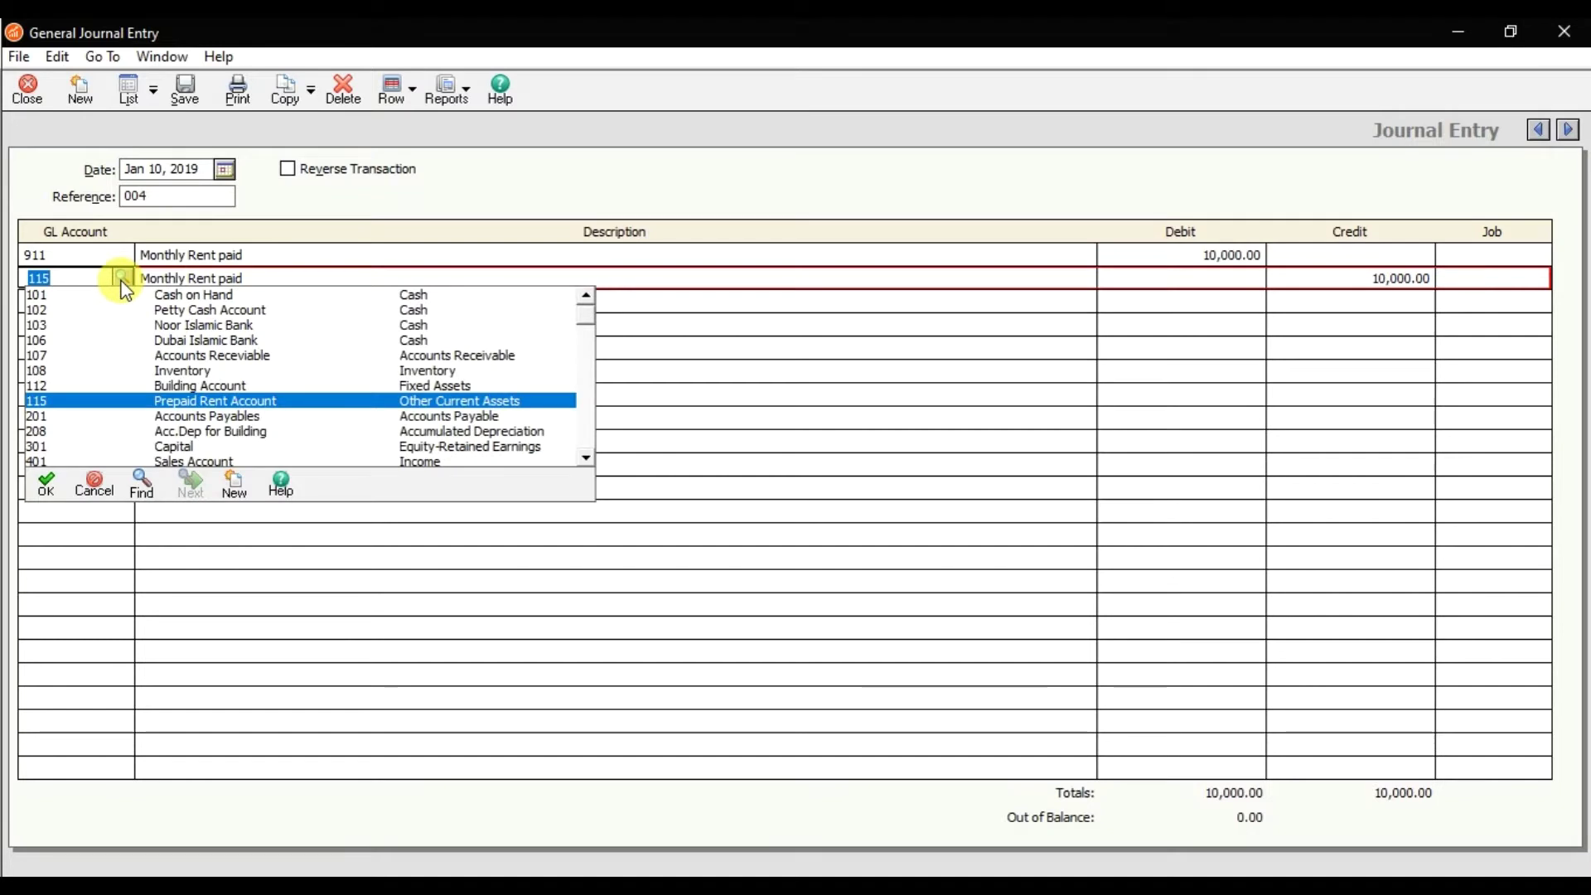
pyautogui.doubleClick(168, 402)
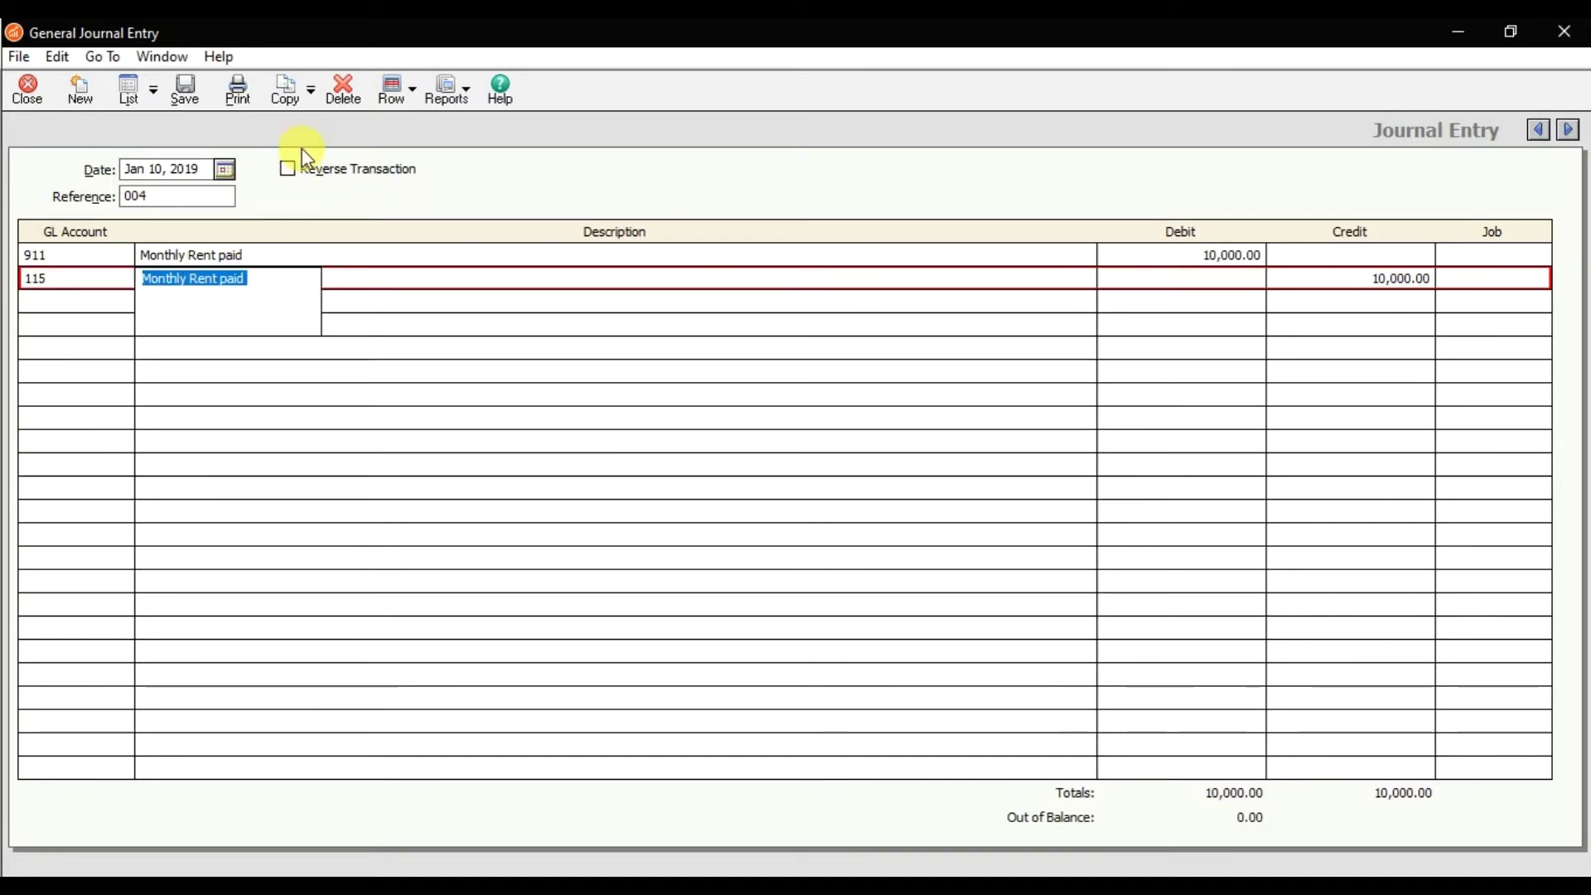
# Step: Start making journal entry 004 recurring, accept saving it outside the current period, and set its frequency to Monthly
pyautogui.click(312, 104)
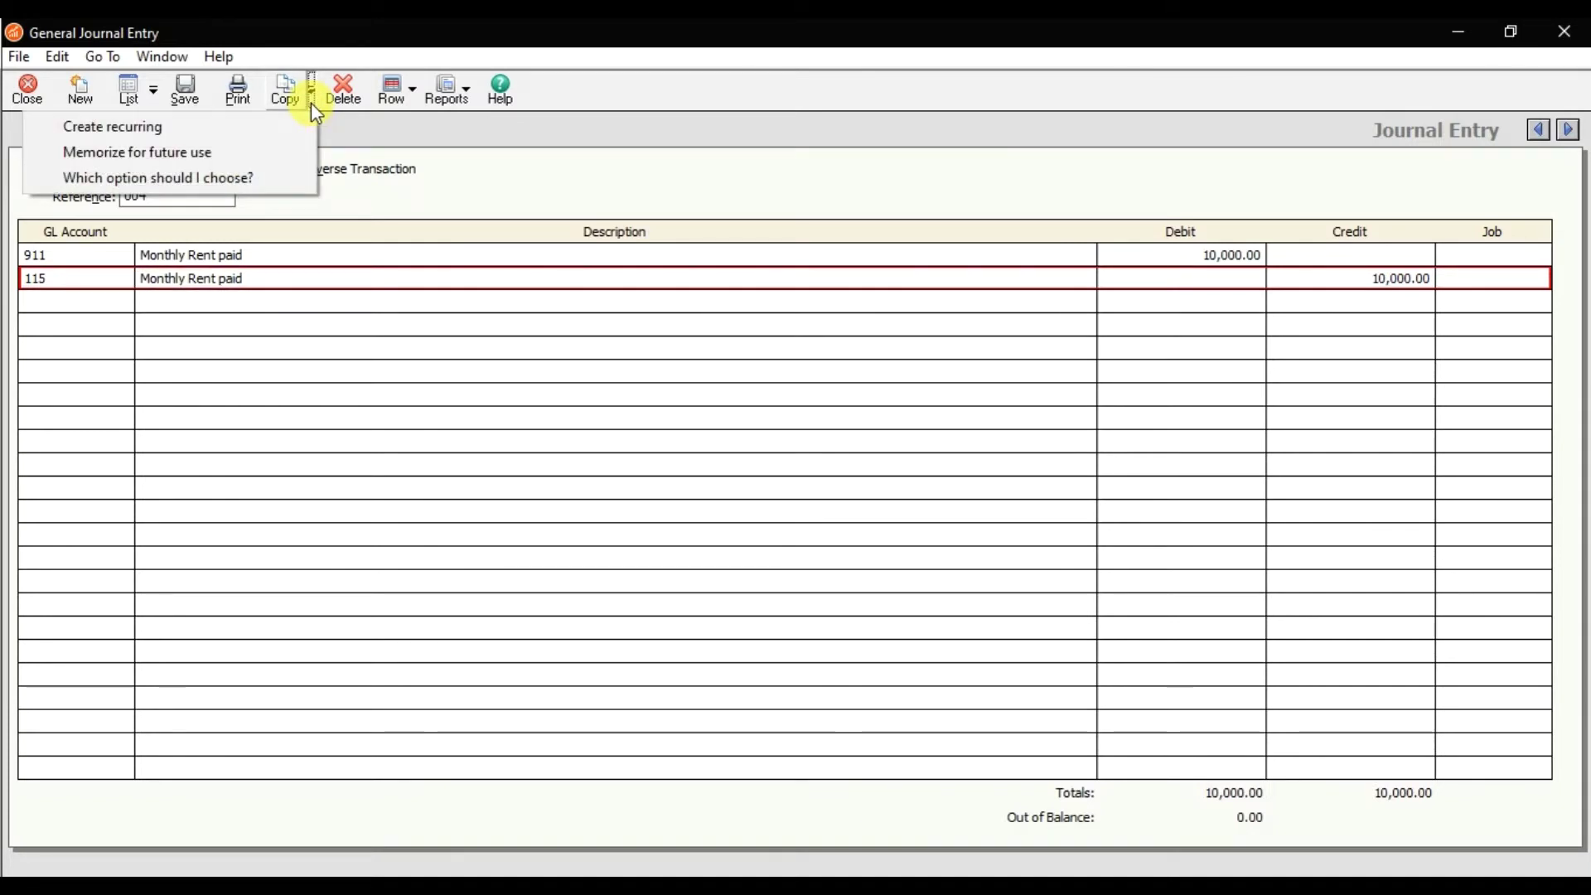
pyautogui.click(159, 137)
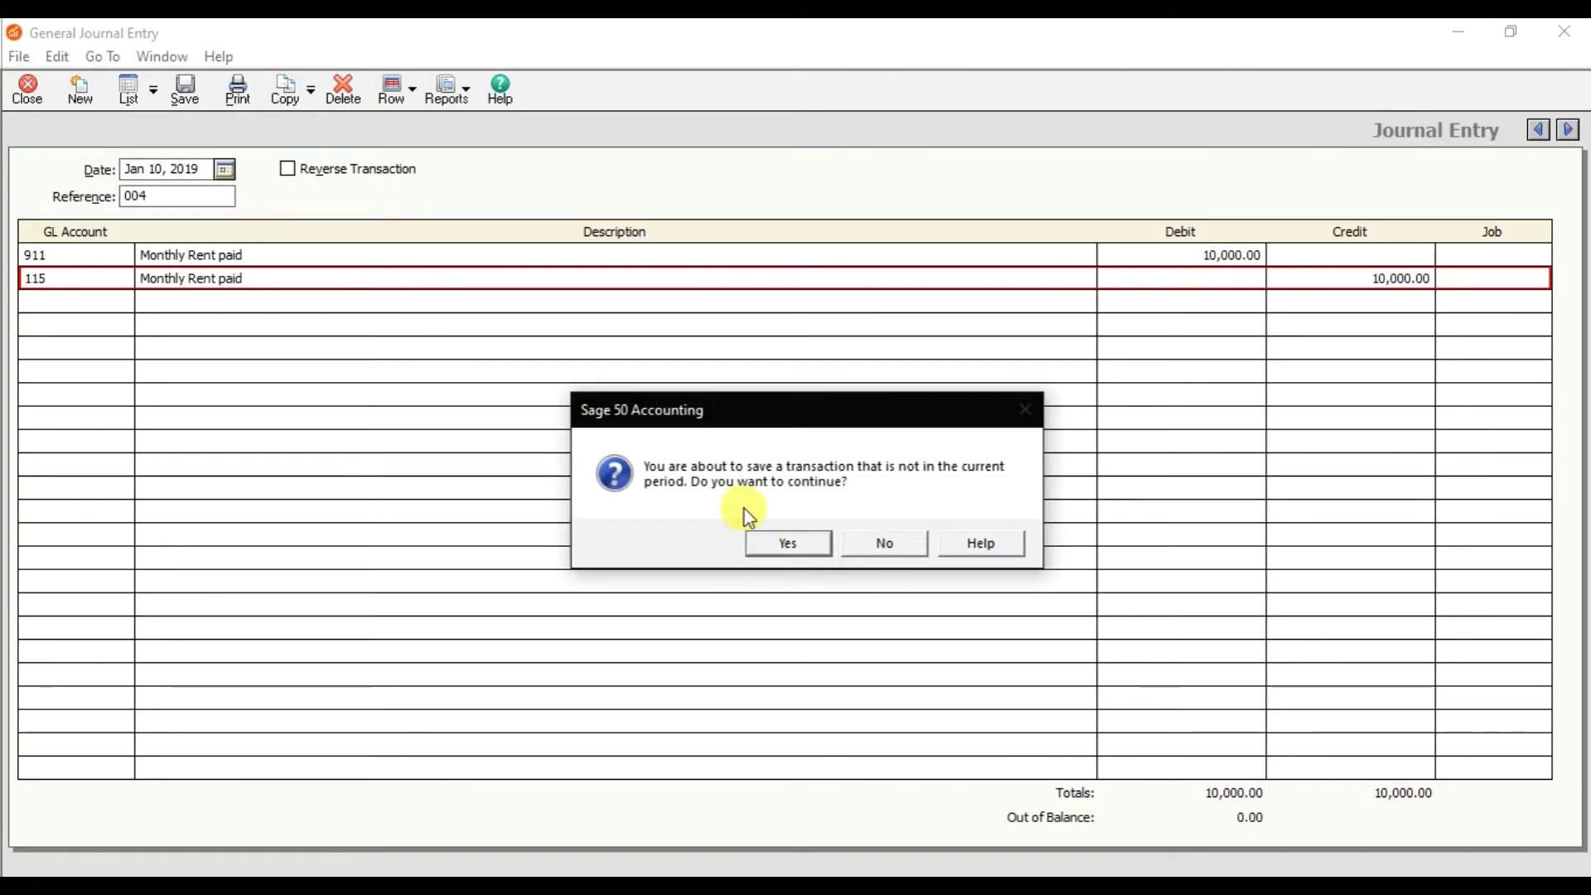
pyautogui.click(787, 547)
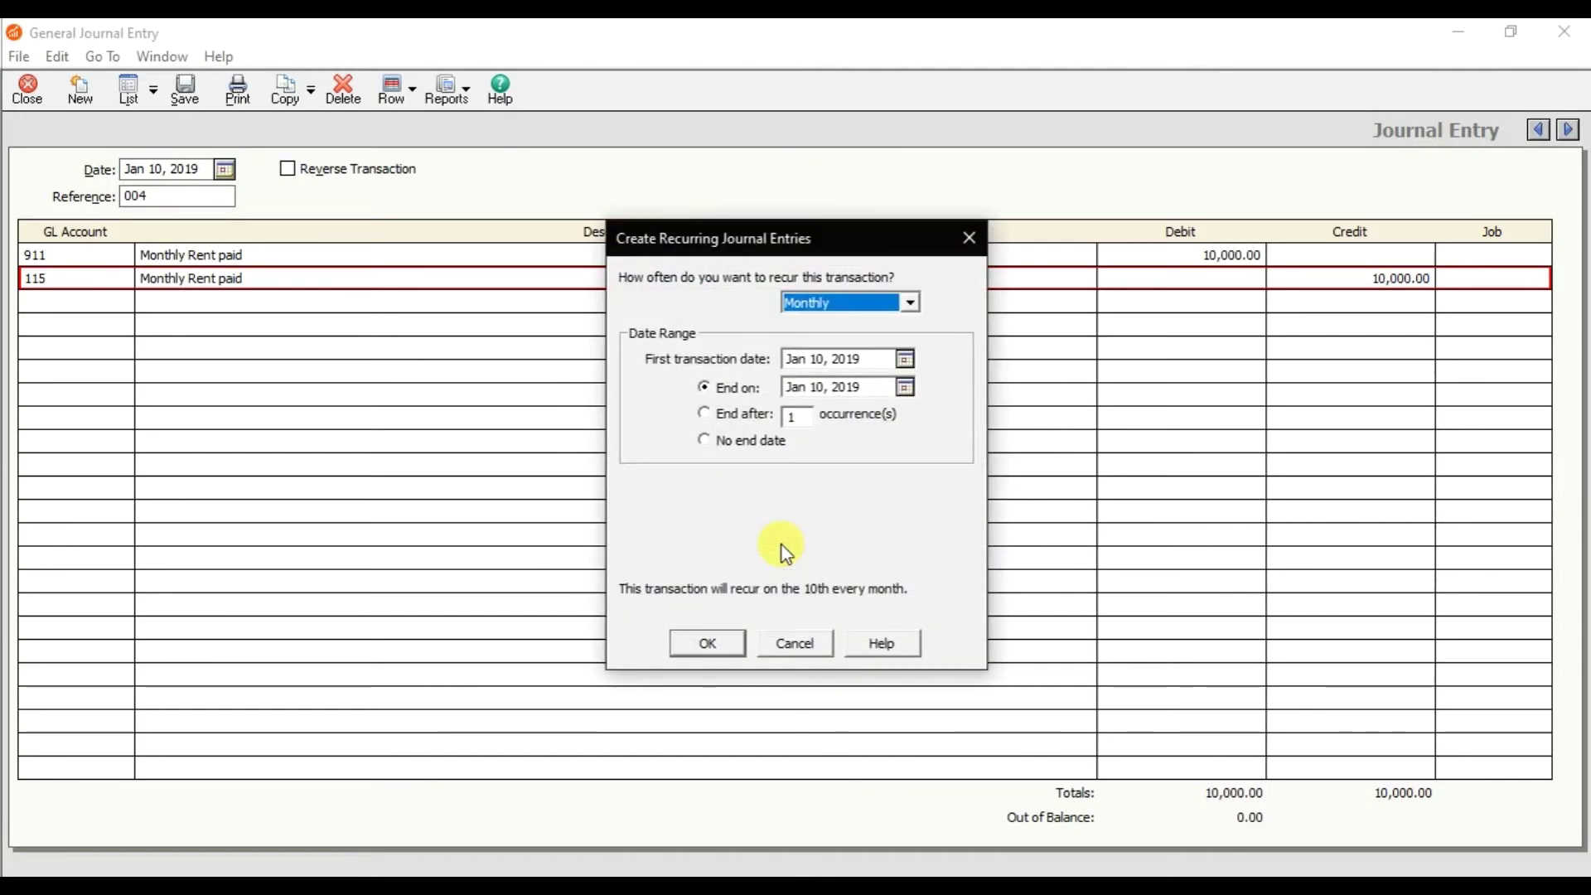
pyautogui.moveTo(710, 258); pyautogui.dragTo(457, 268)
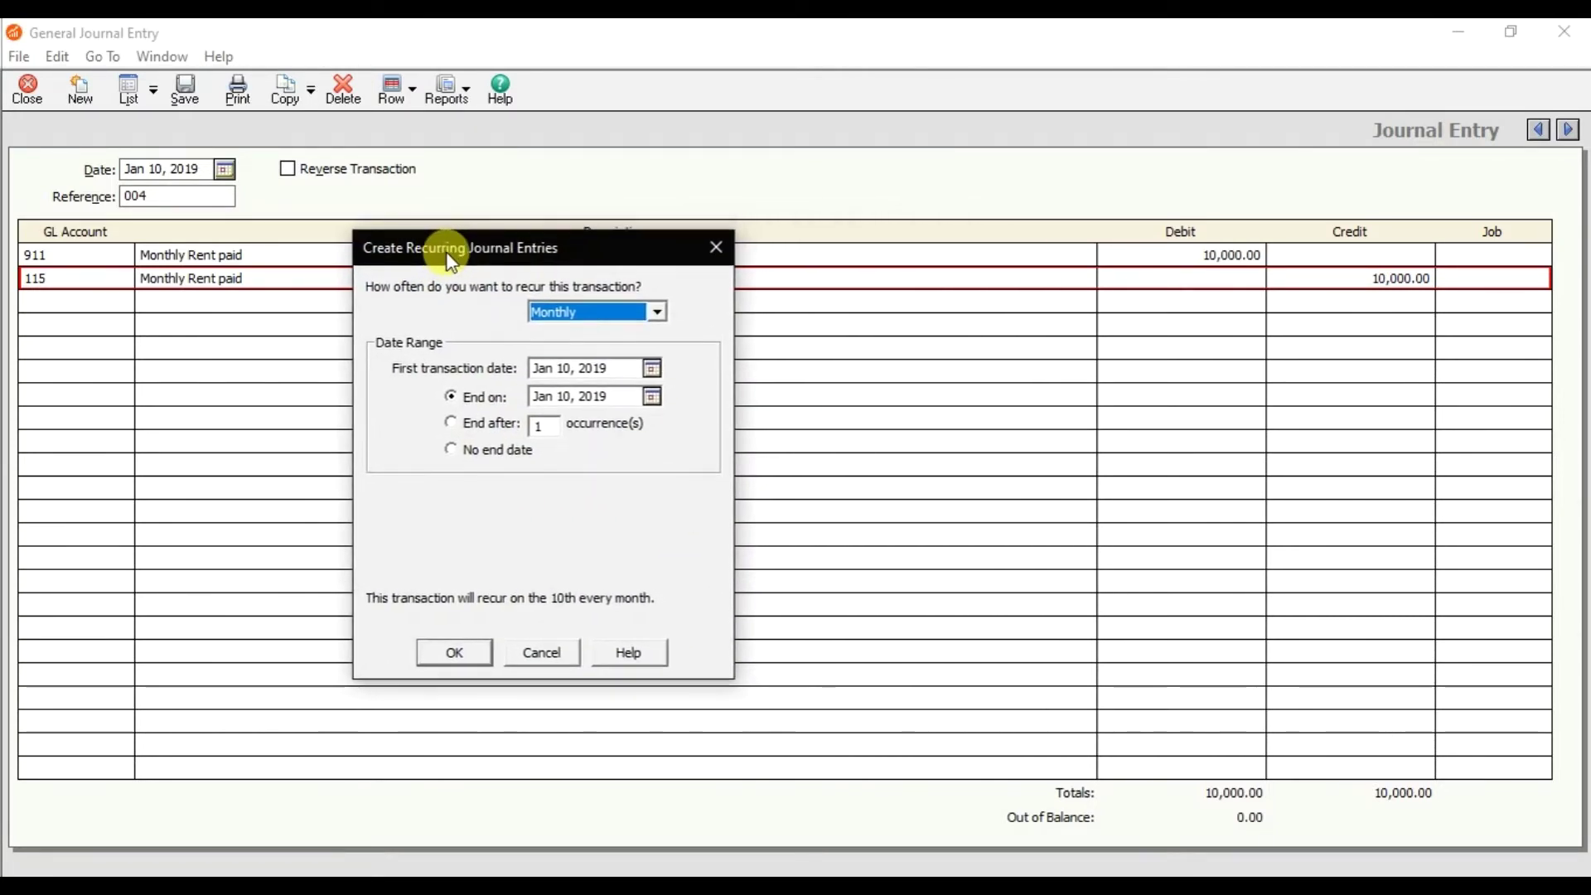
pyautogui.click(570, 317)
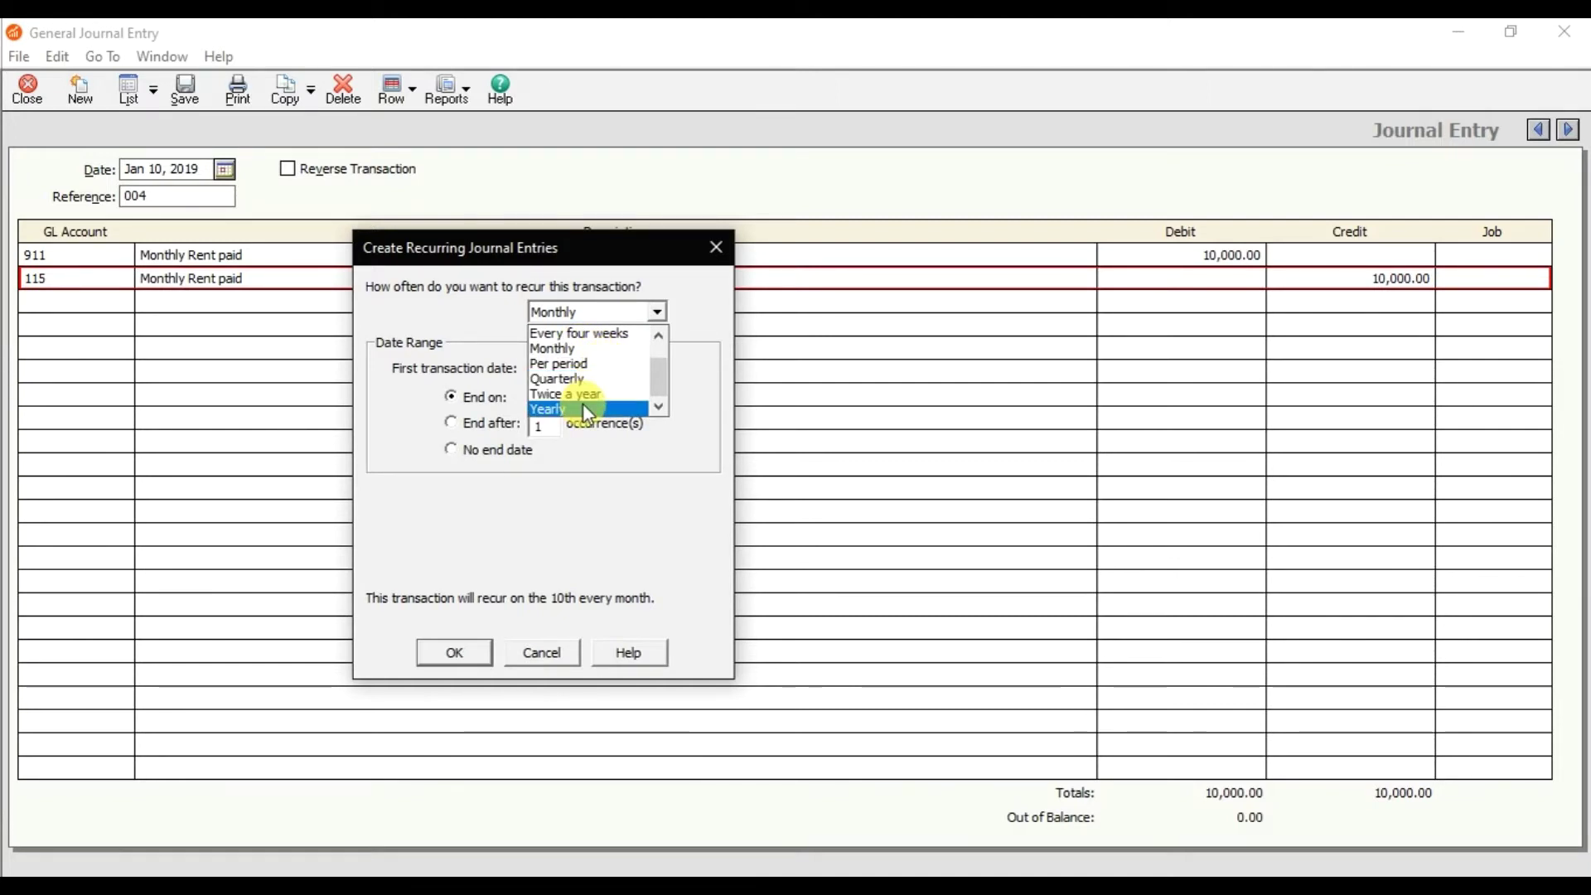
pyautogui.click(598, 352)
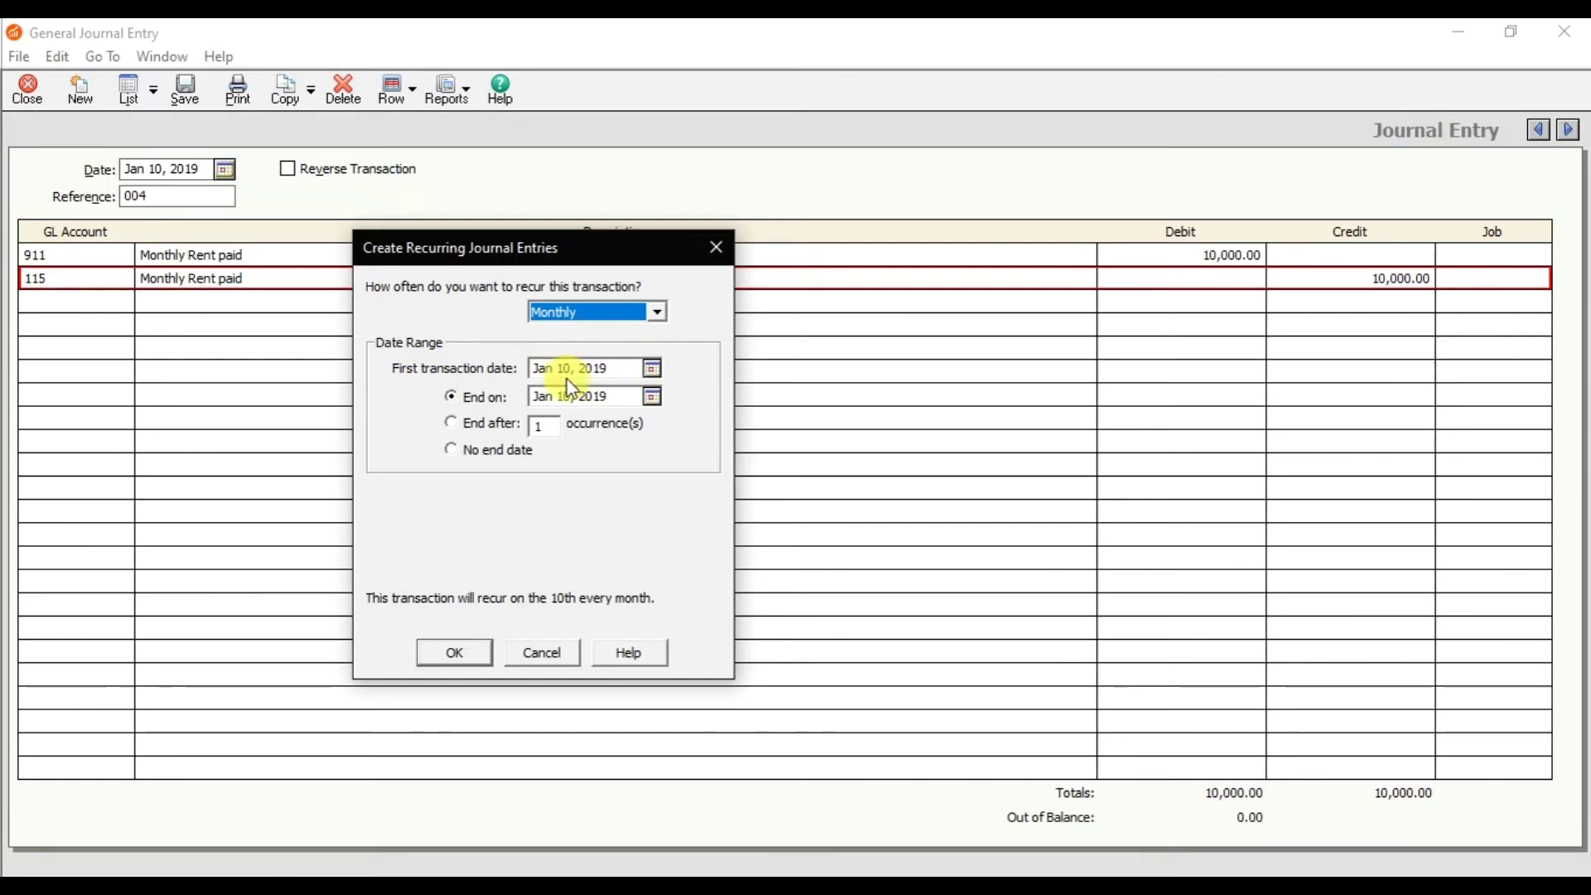
# Step: Set the recurrence to end on Dec 10, 2019, and save the recurring entry despite the out-of-period prompt
pyautogui.click(652, 399)
pyautogui.click(739, 453)
pyautogui.click(740, 453)
pyautogui.click(740, 453)
pyautogui.click(740, 453)
pyautogui.click(740, 453)
pyautogui.click(740, 453)
pyautogui.click(740, 453)
pyautogui.click(740, 454)
pyautogui.click(740, 453)
pyautogui.click(740, 453)
pyautogui.click(741, 454)
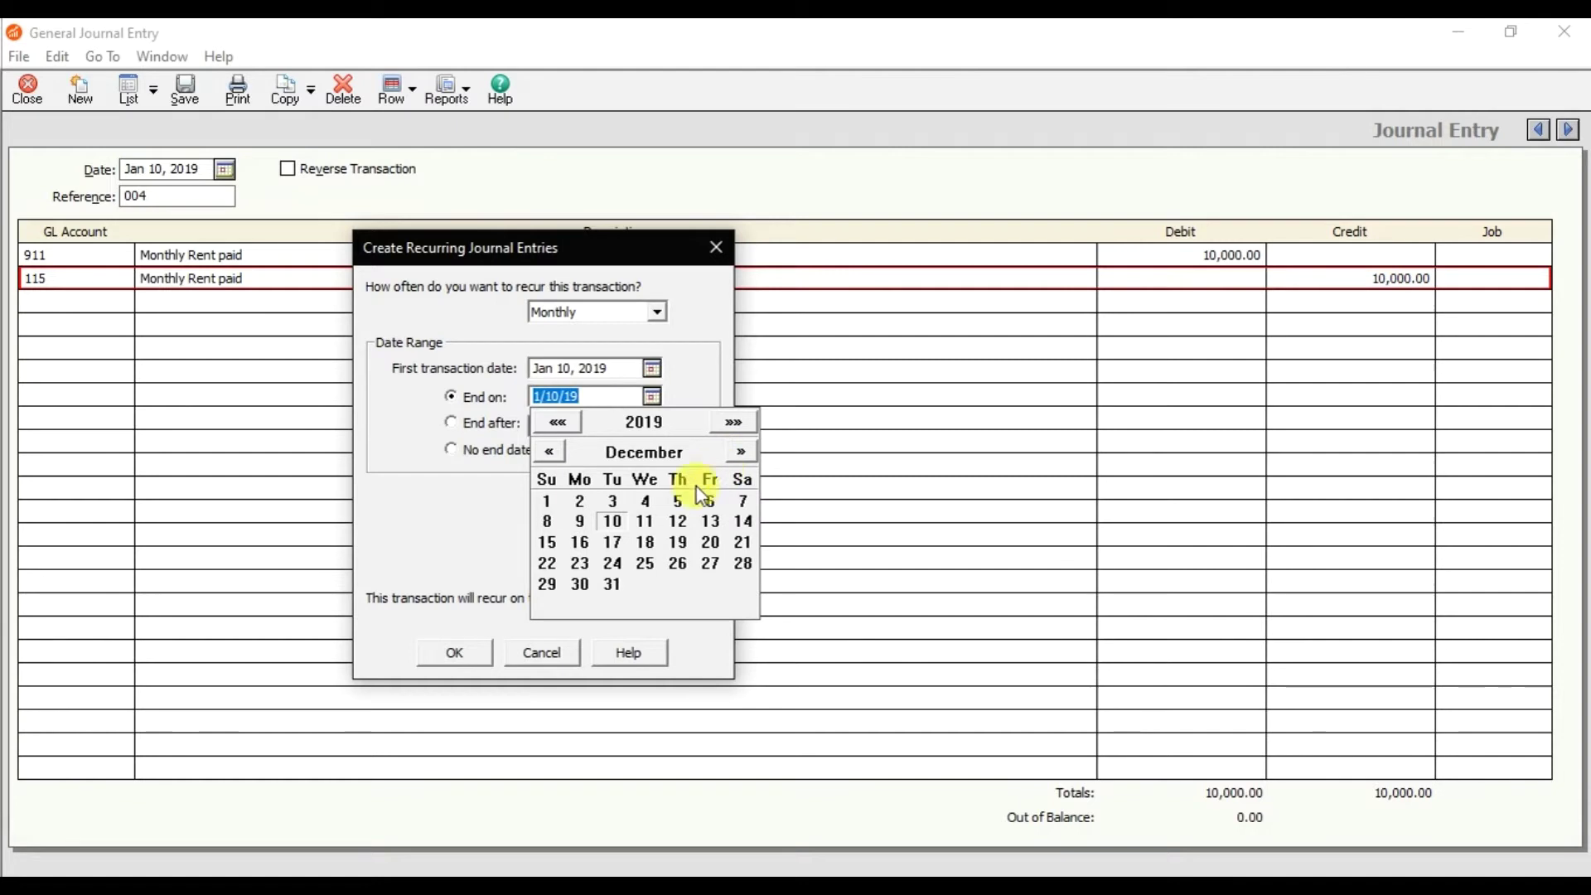
pyautogui.click(618, 522)
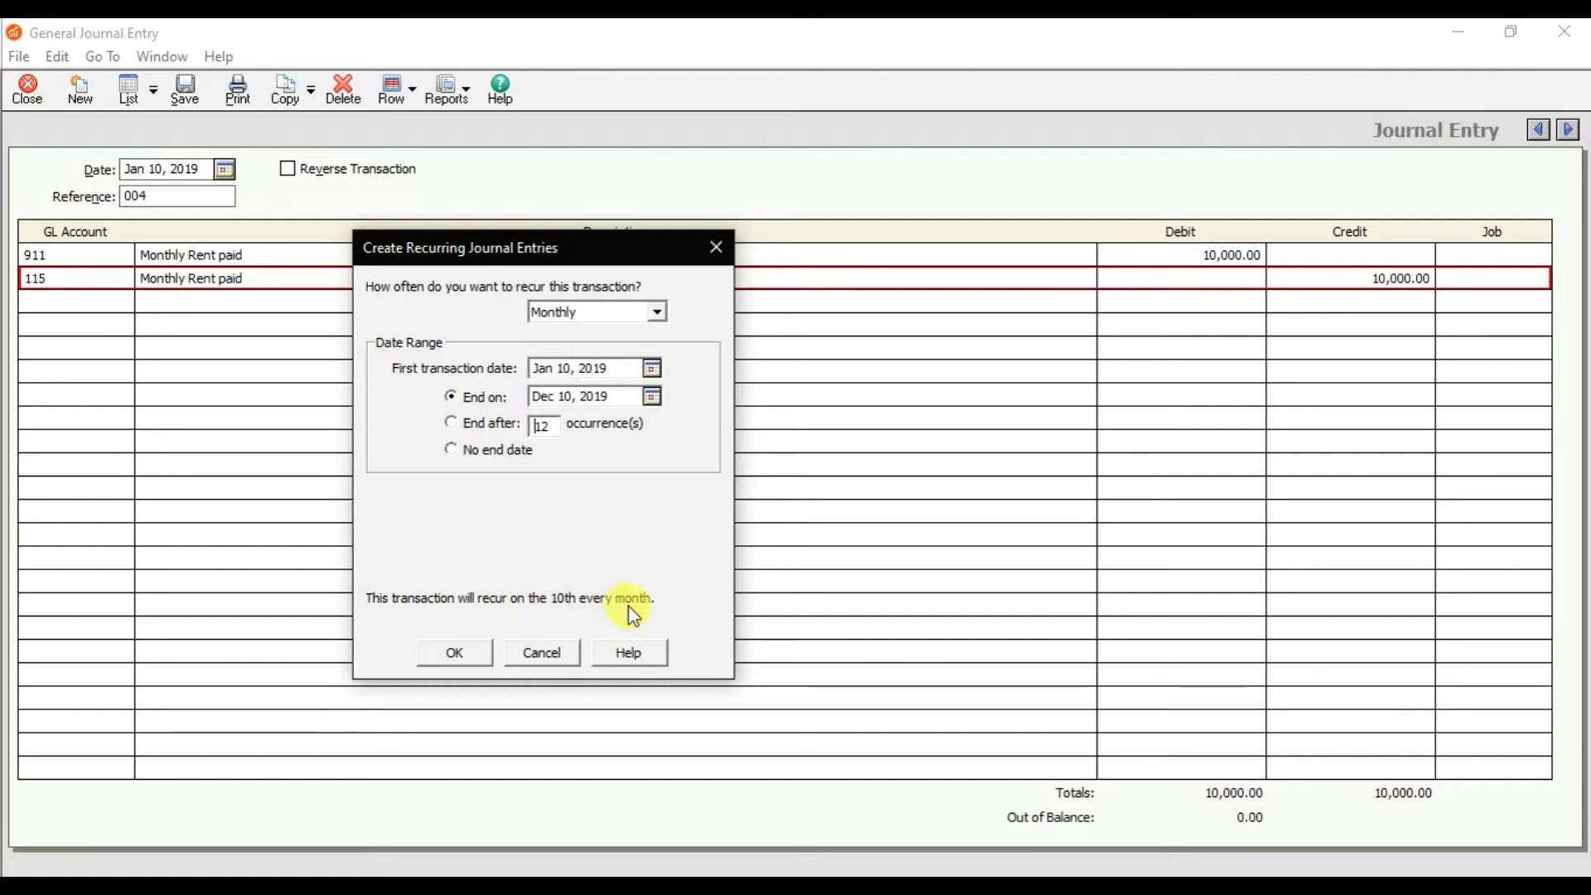
pyautogui.click(484, 661)
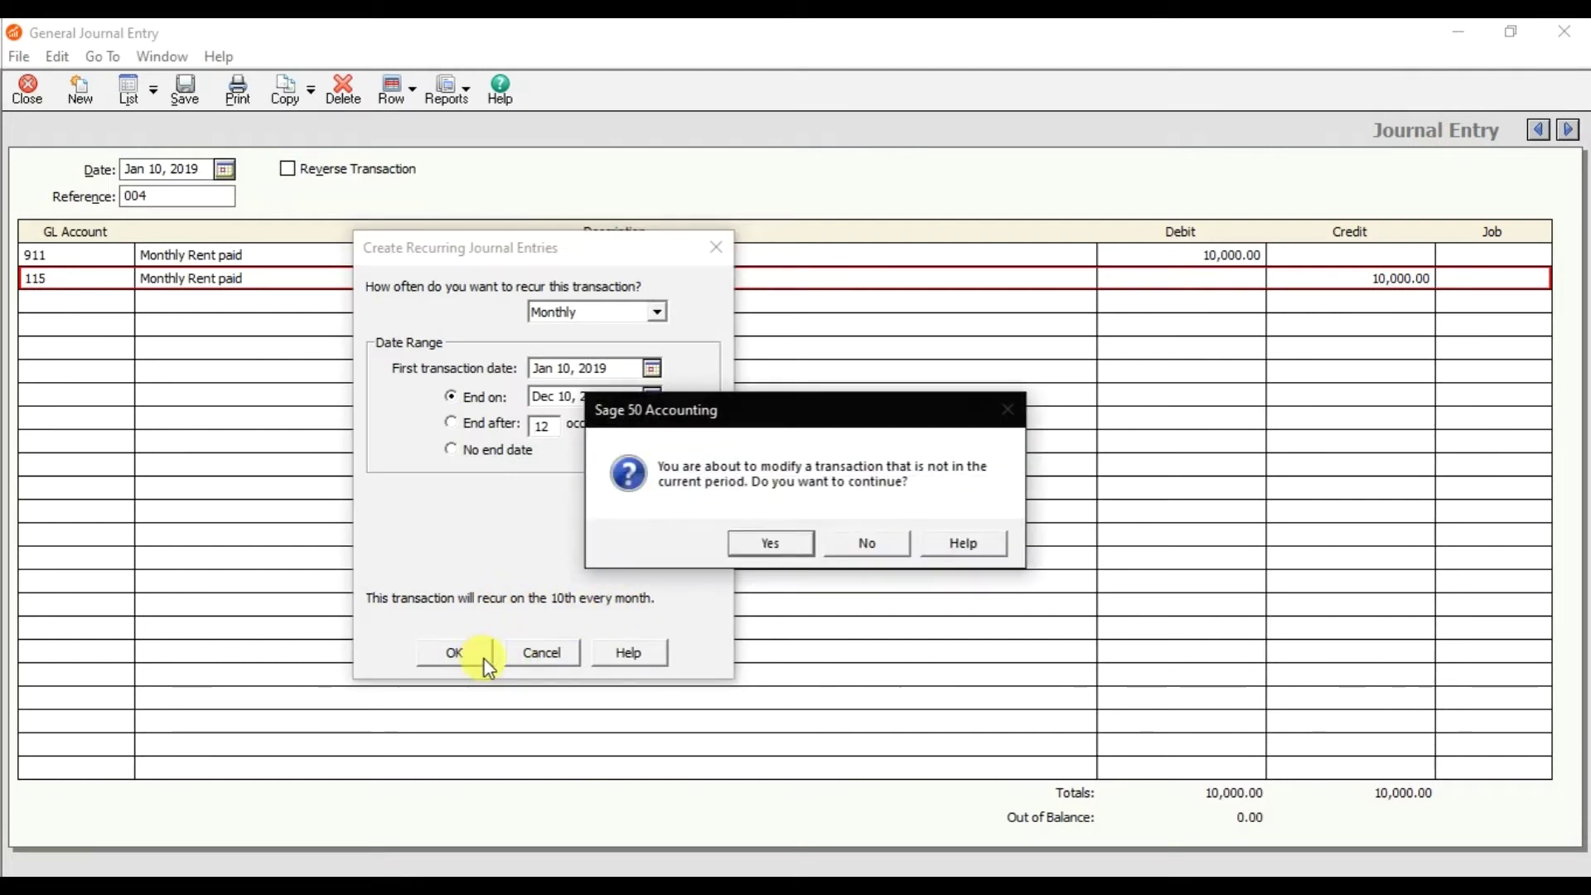
pyautogui.click(755, 549)
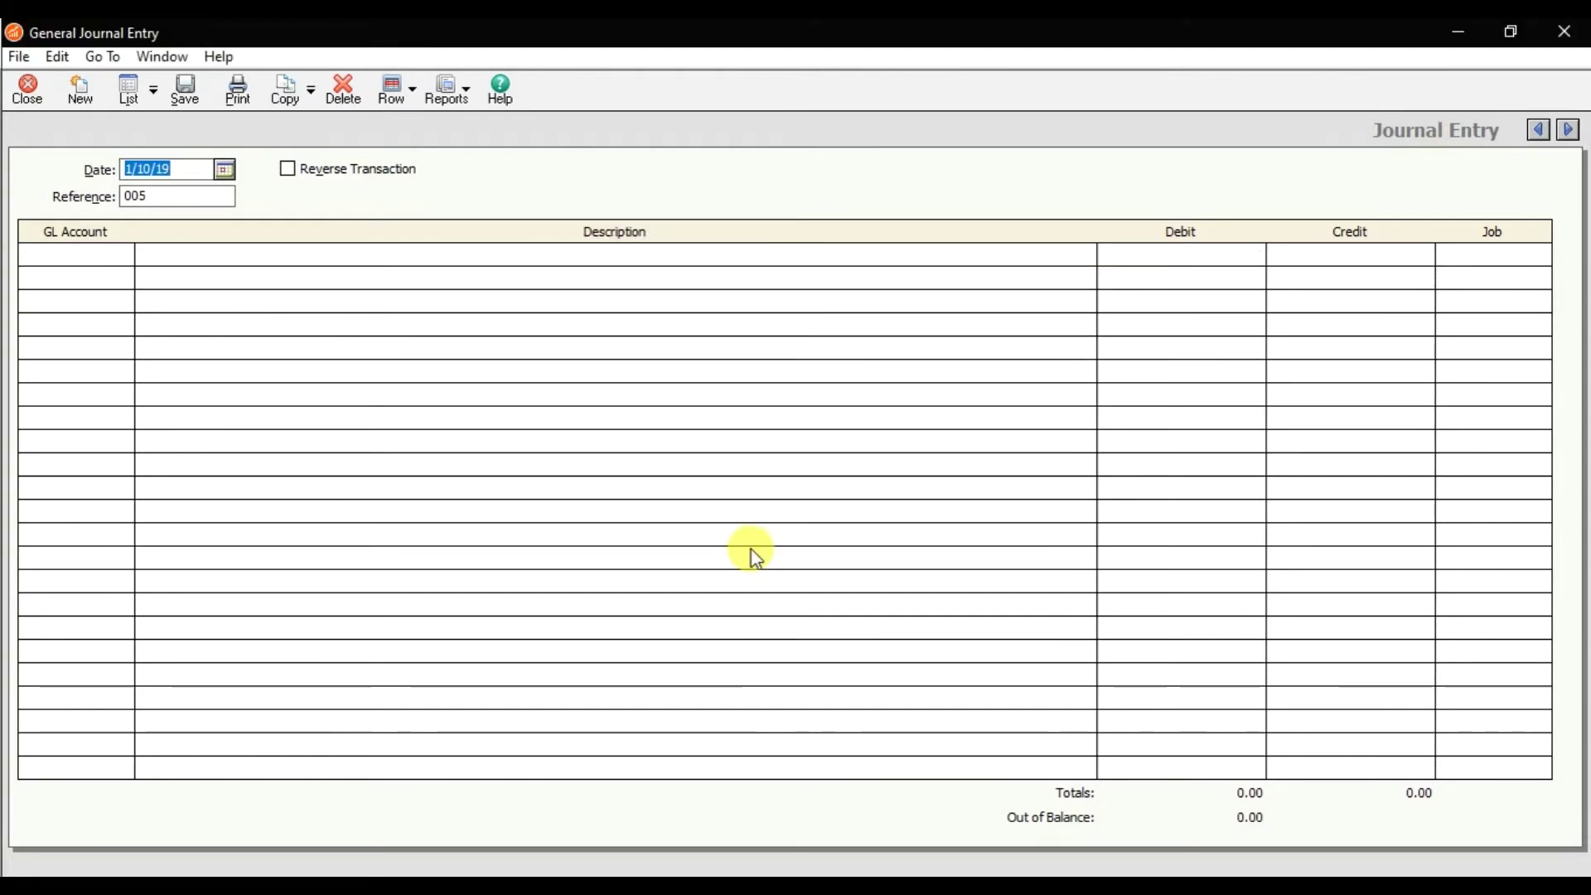
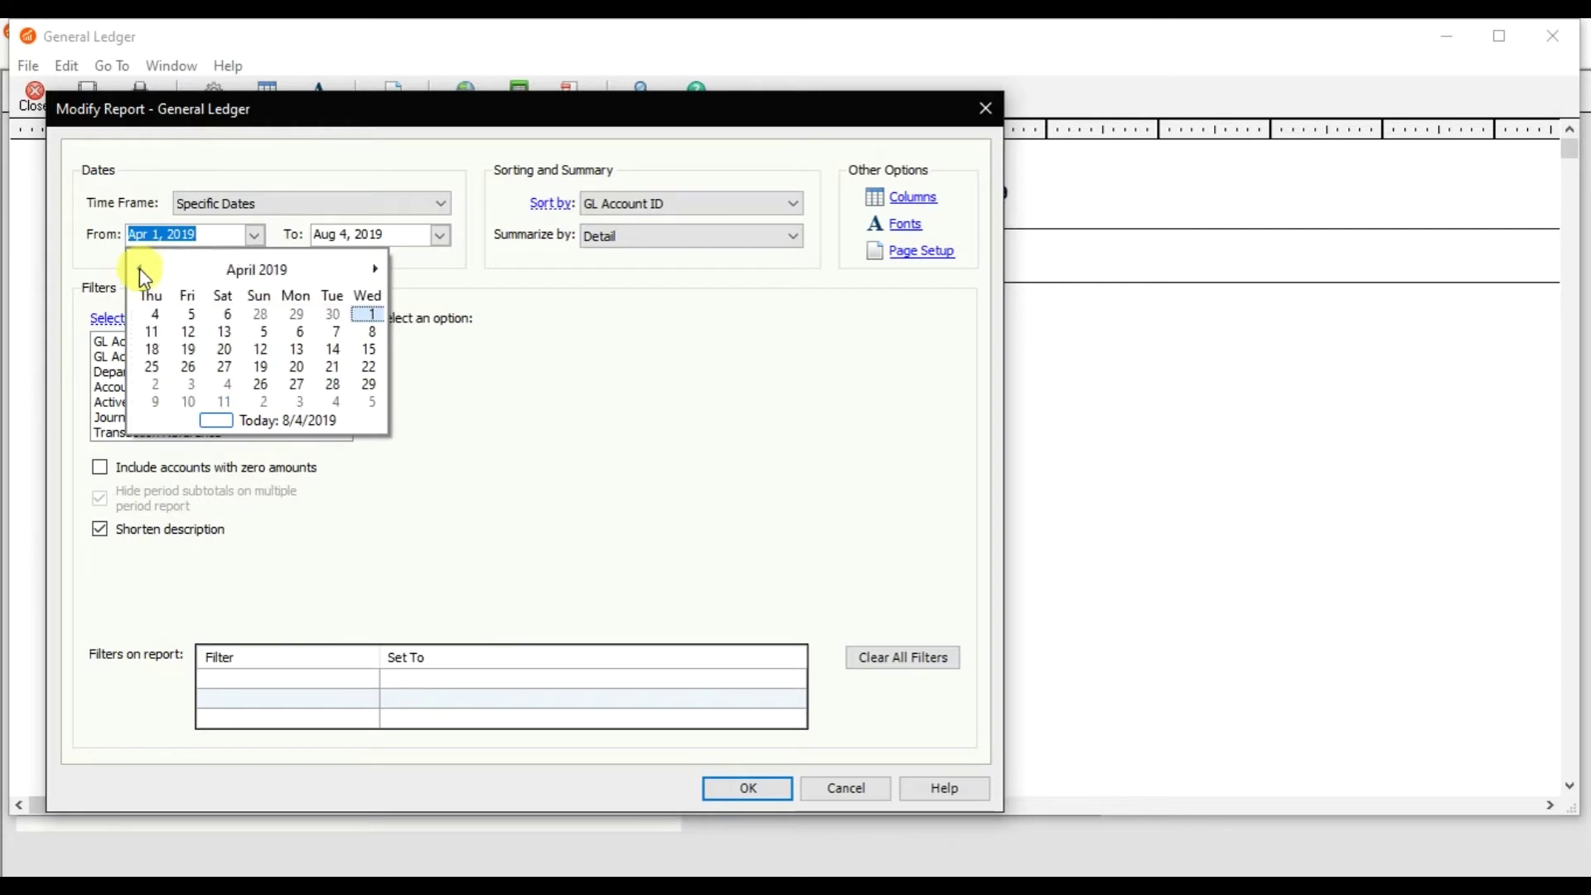
# Step: Set the General Ledger report's date range from Jan 1, 2019 to Jan 31, 2019
pyautogui.click(141, 270)
pyautogui.click(141, 270)
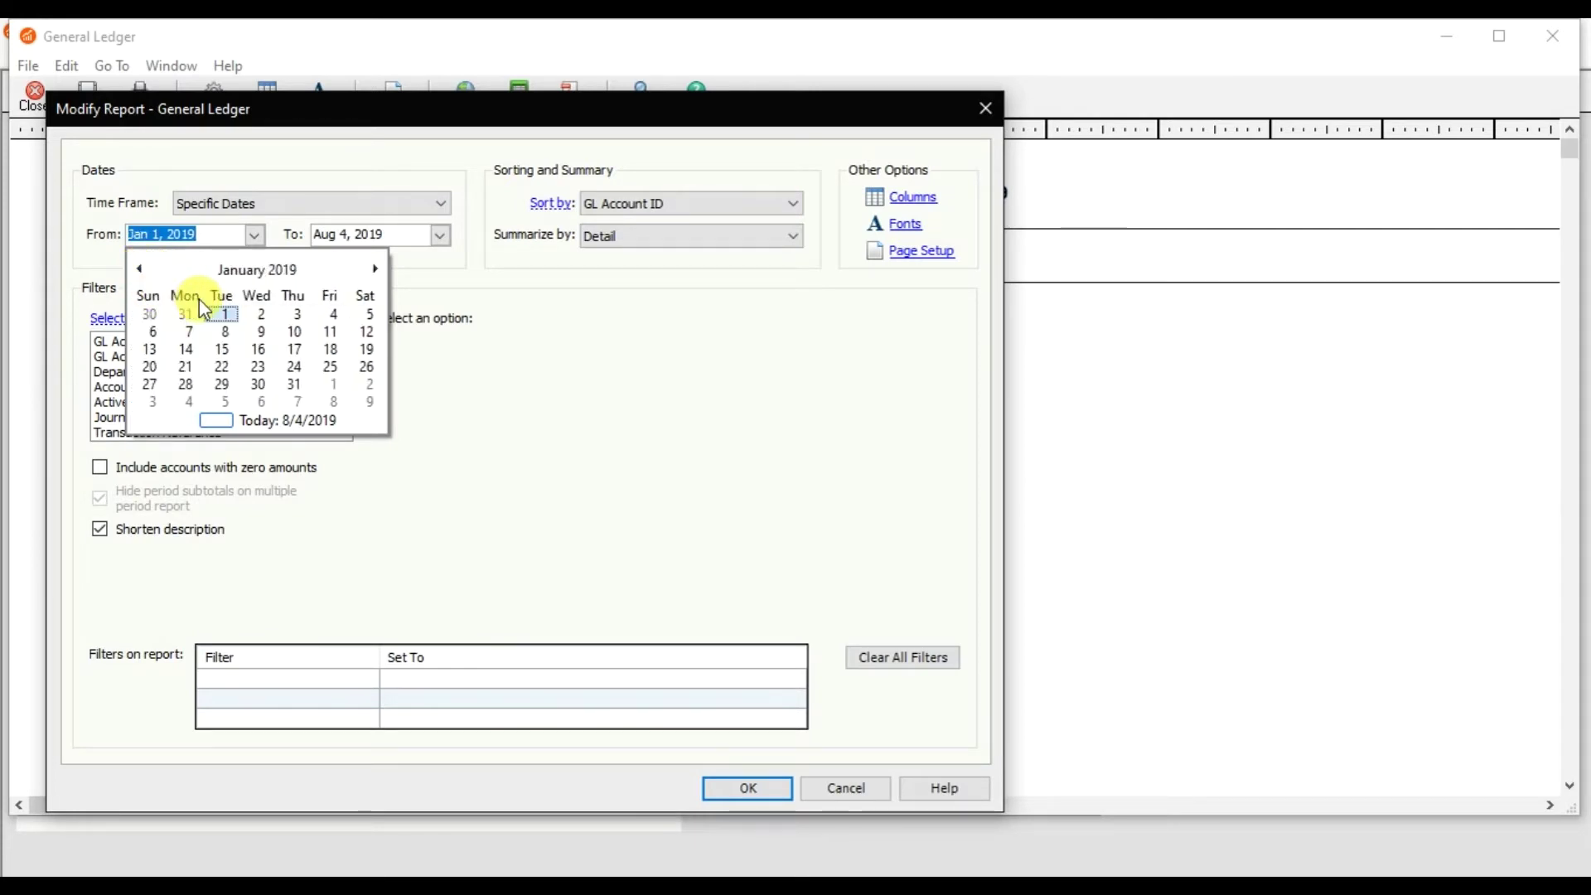
pyautogui.click(221, 314)
pyautogui.click(440, 236)
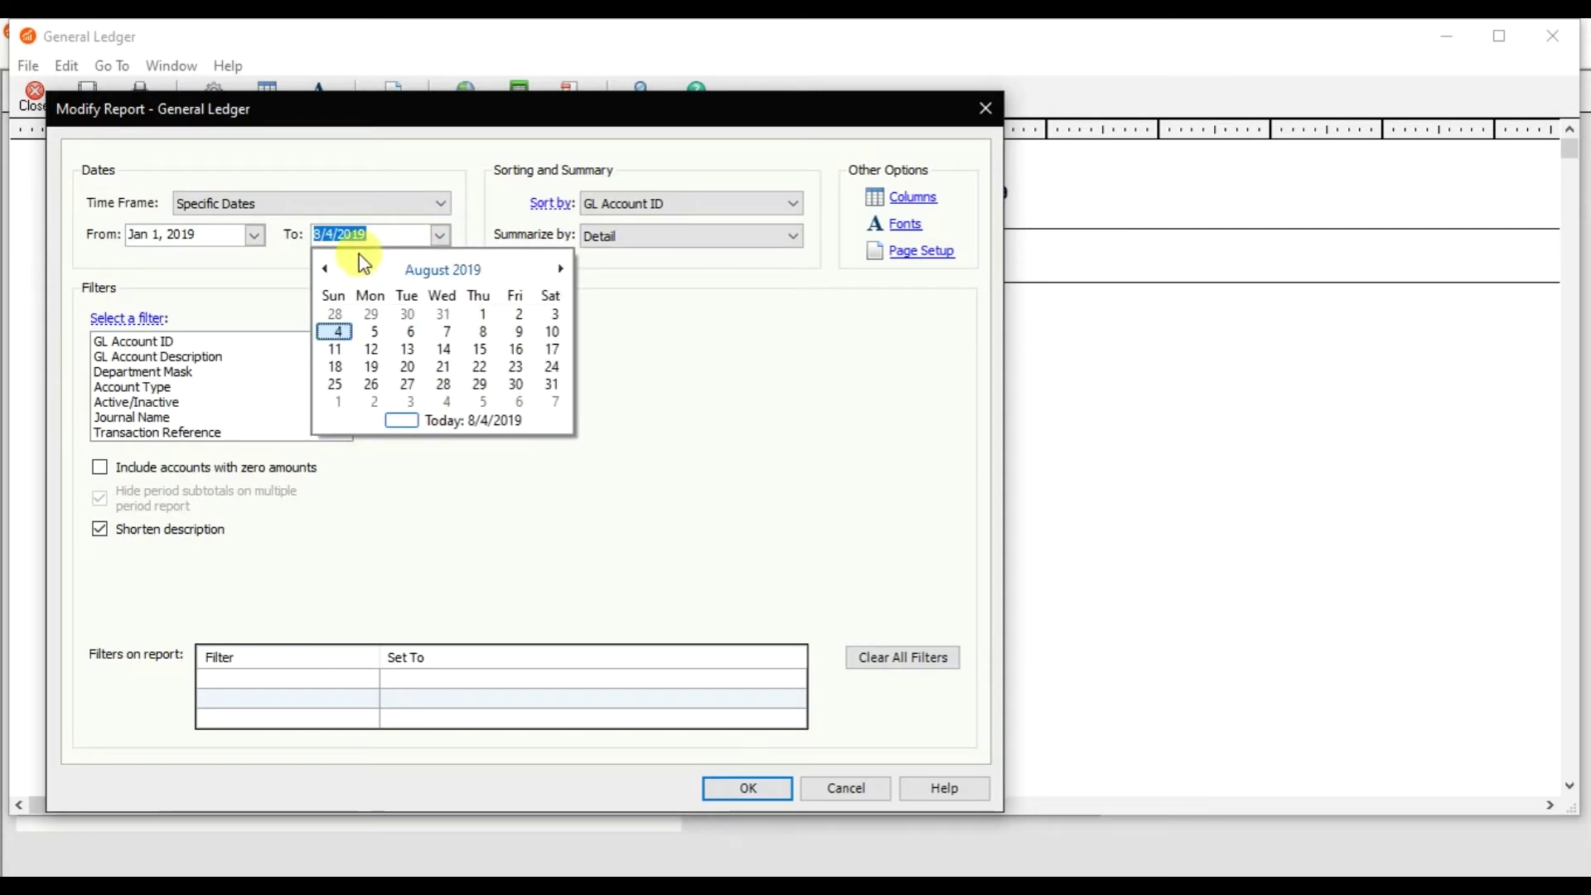
pyautogui.click(325, 268)
pyautogui.click(325, 269)
pyautogui.click(324, 269)
pyautogui.click(325, 269)
pyautogui.click(325, 269)
pyautogui.click(325, 269)
pyautogui.click(325, 268)
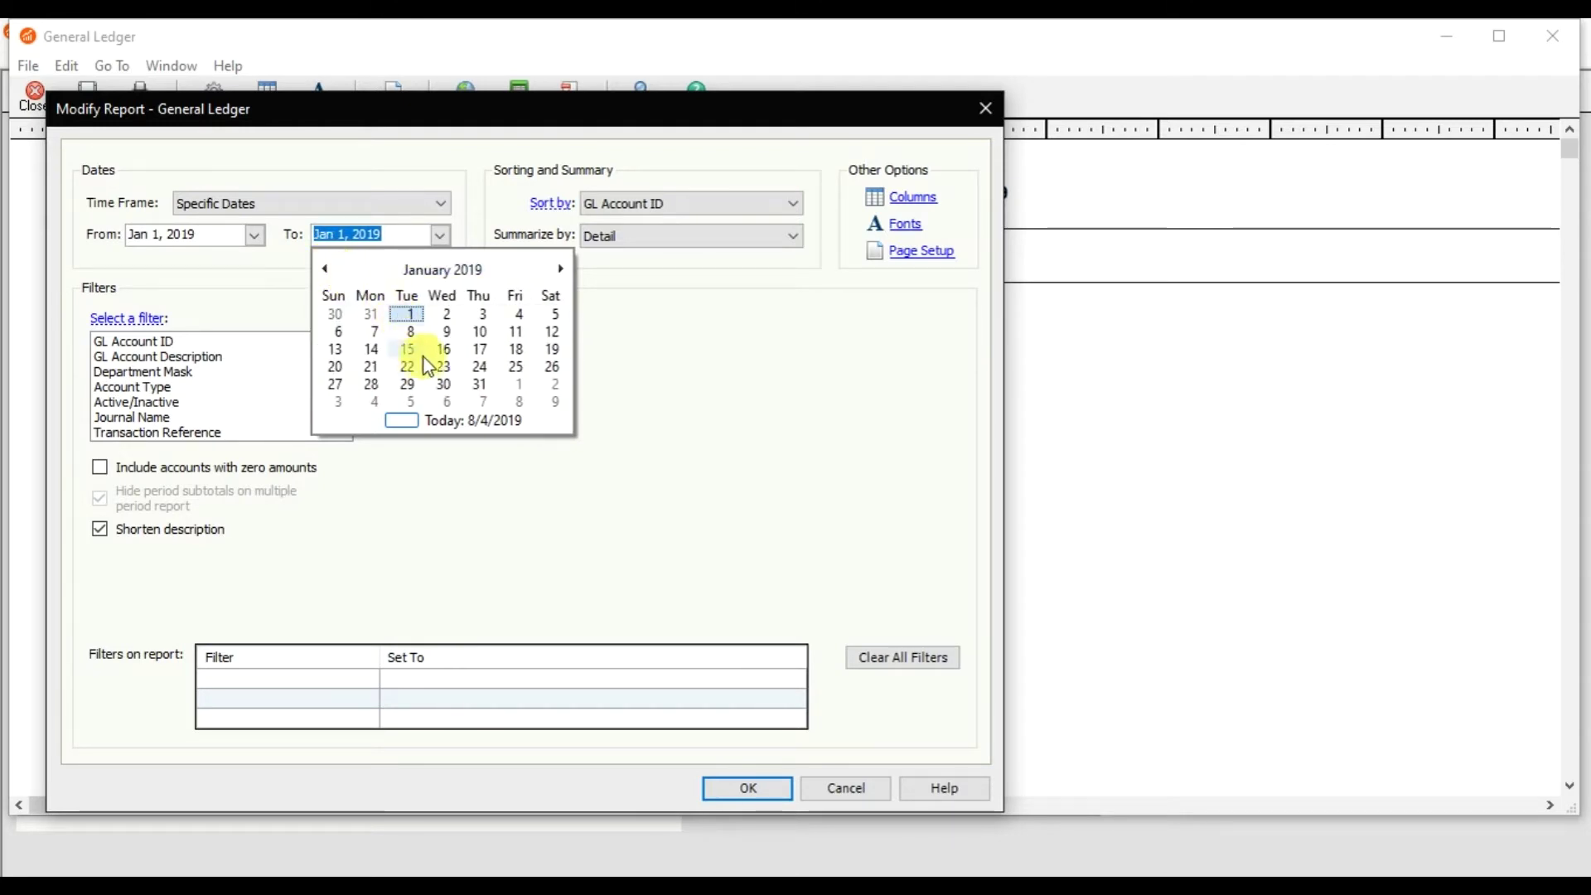
pyautogui.click(480, 385)
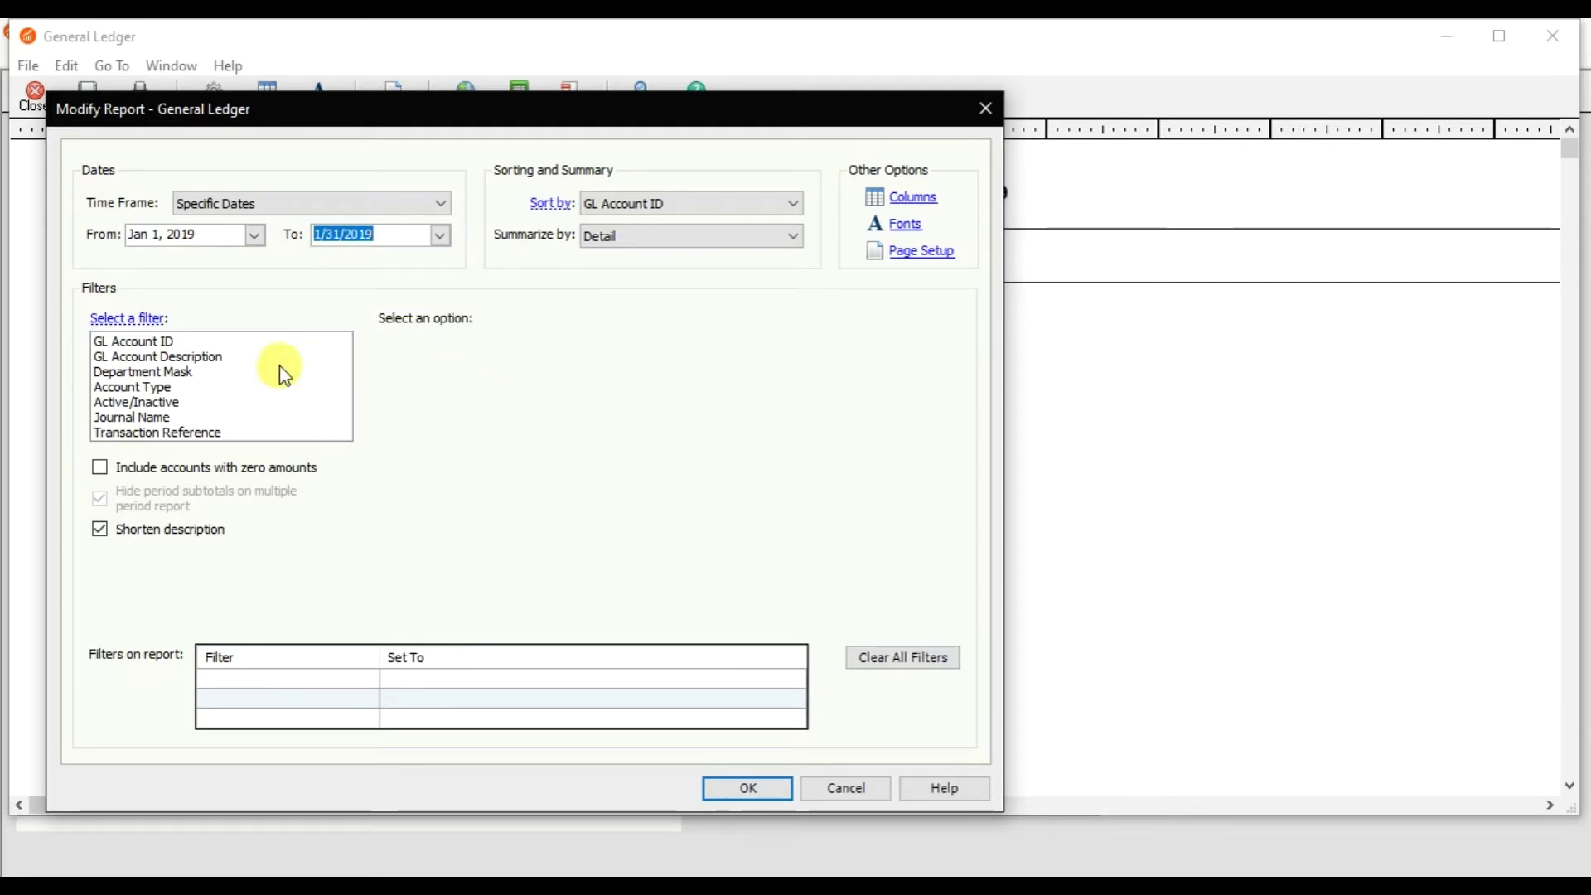
# Step: Filter the General Ledger report by GL Account ID to account 115 Prepaid Rent Account and display it
pyautogui.click(165, 341)
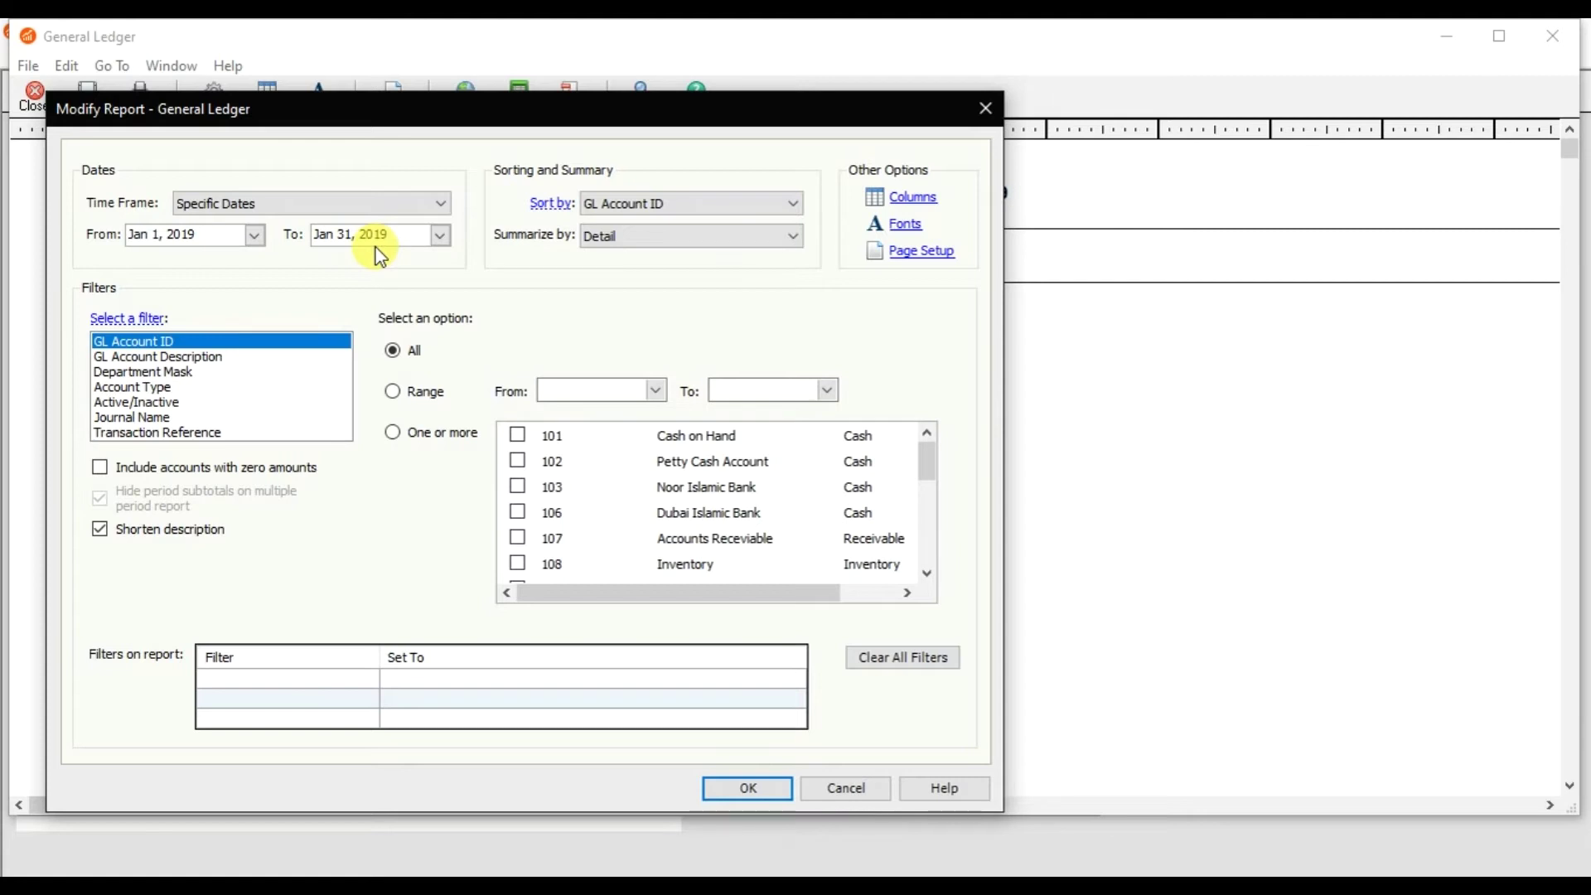
pyautogui.click(928, 574)
pyautogui.click(927, 574)
pyautogui.click(927, 574)
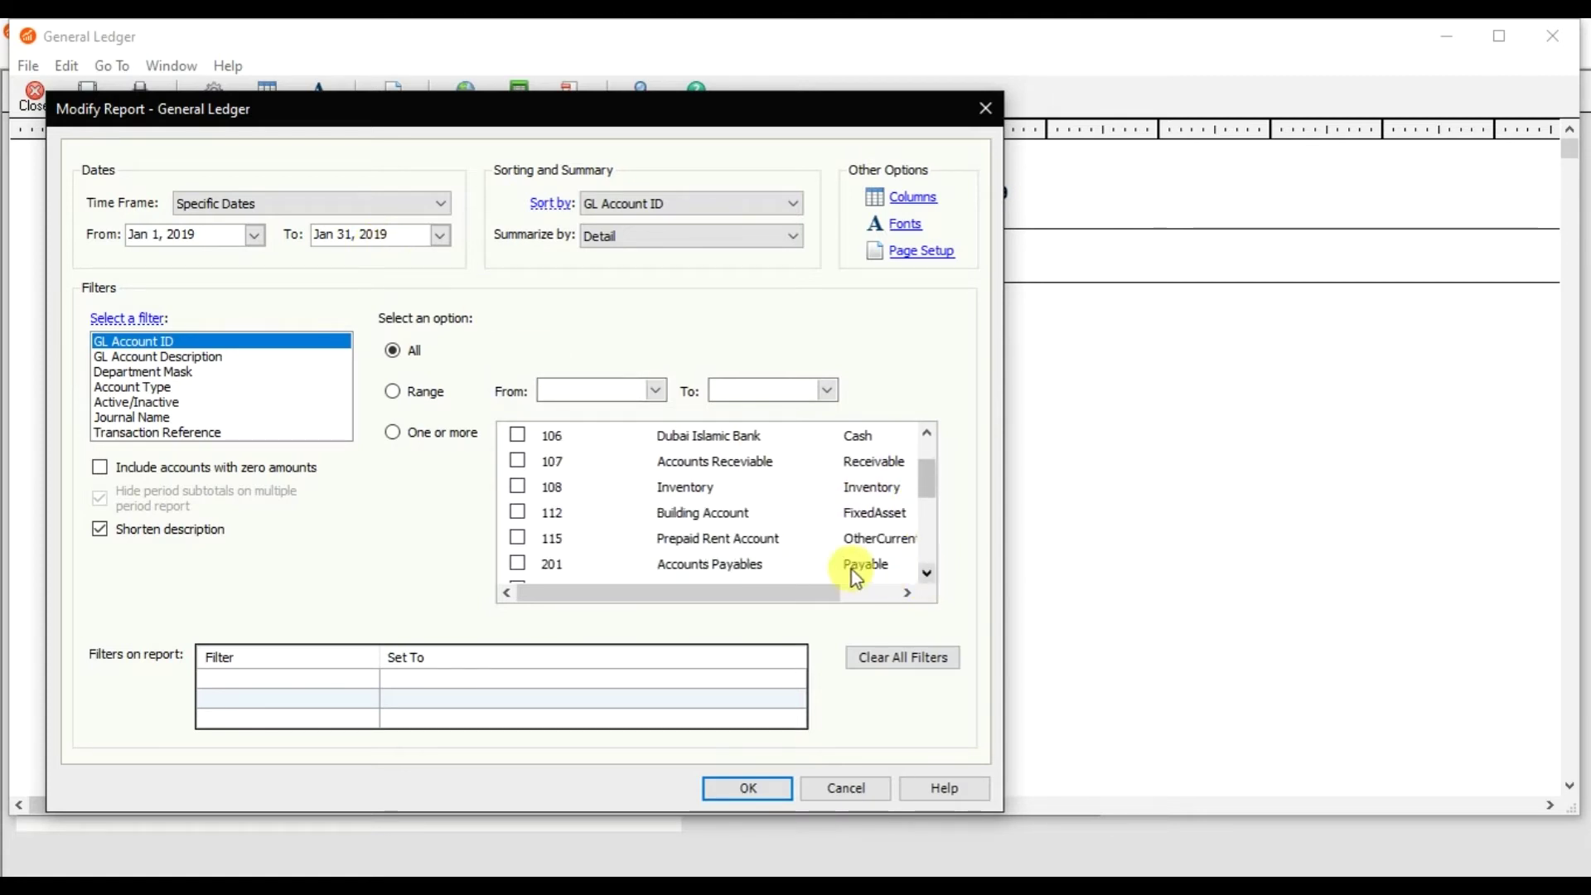
pyautogui.click(518, 538)
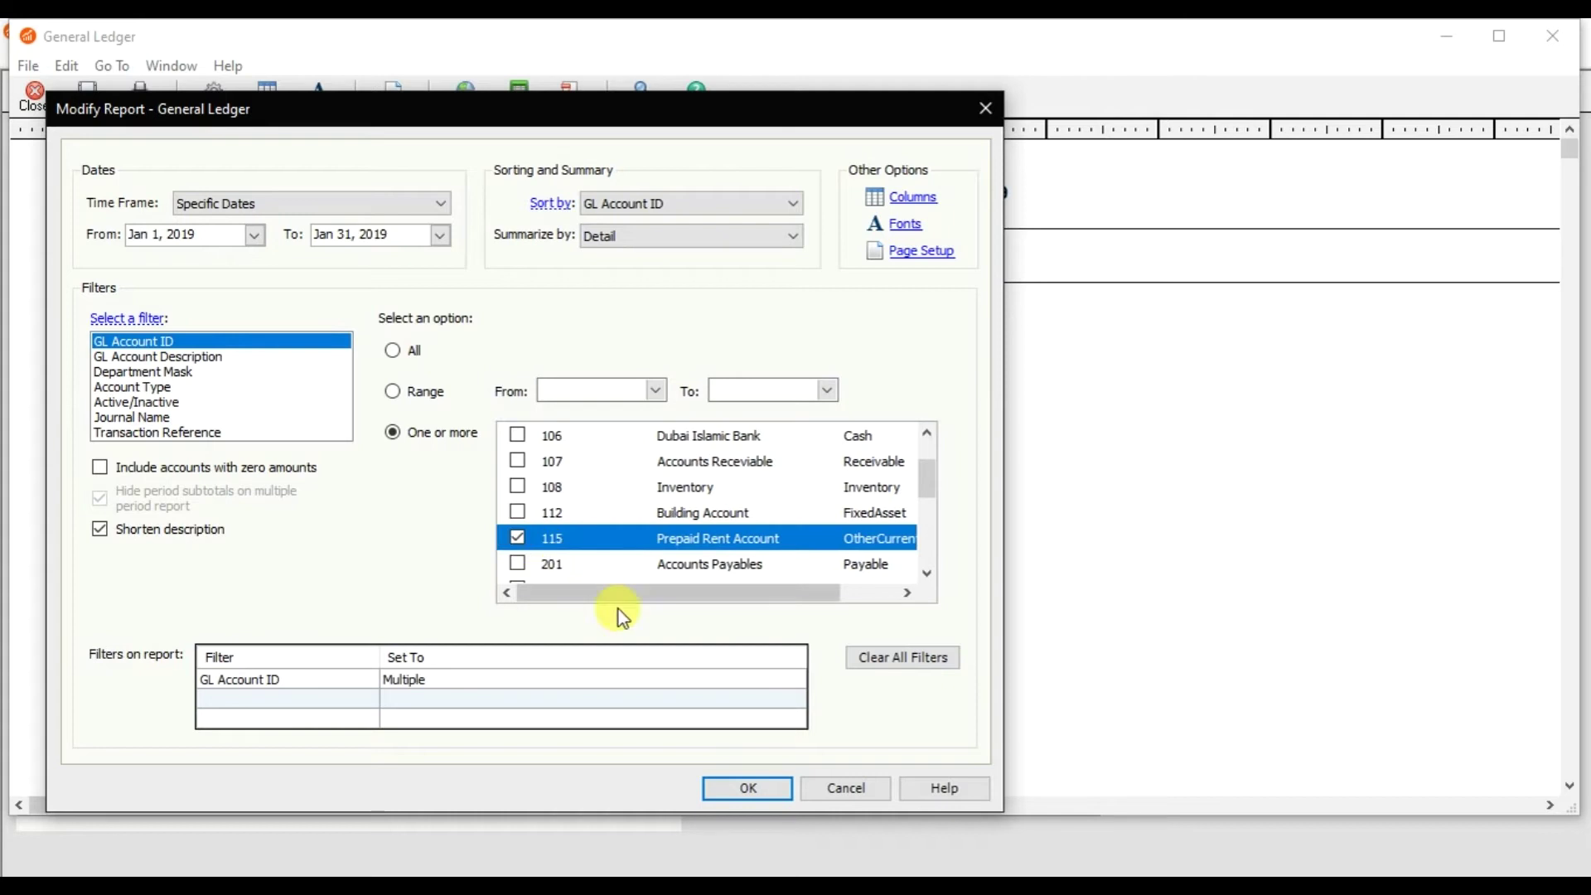
pyautogui.click(752, 789)
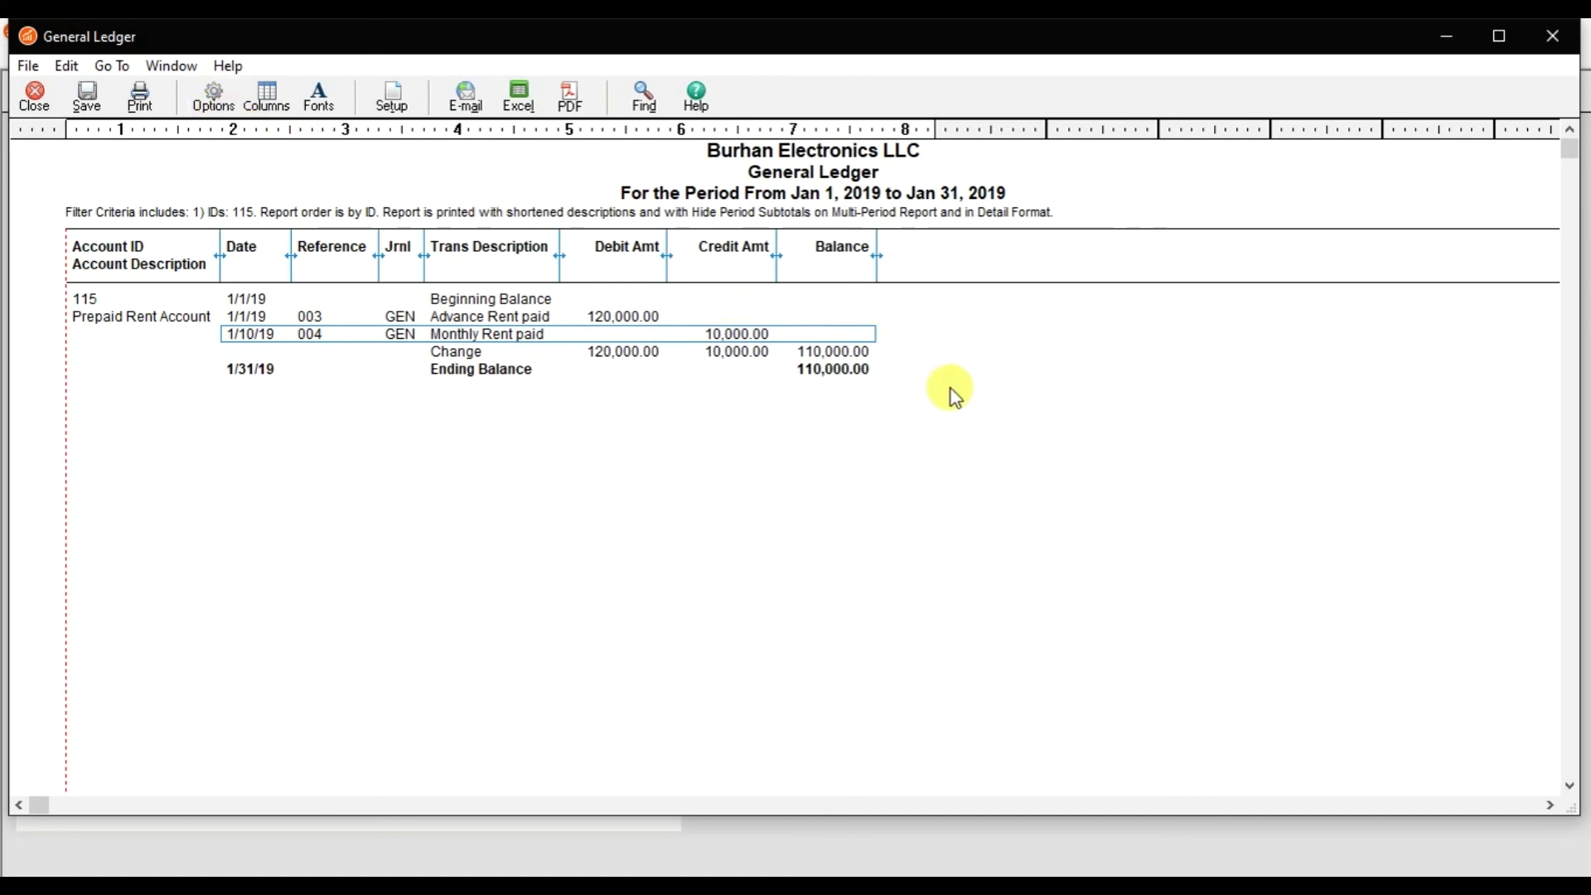
# Step: Change the General Ledger report's time frame to This Year, check that account 115 is still selected, and display the report
pyautogui.click(230, 110)
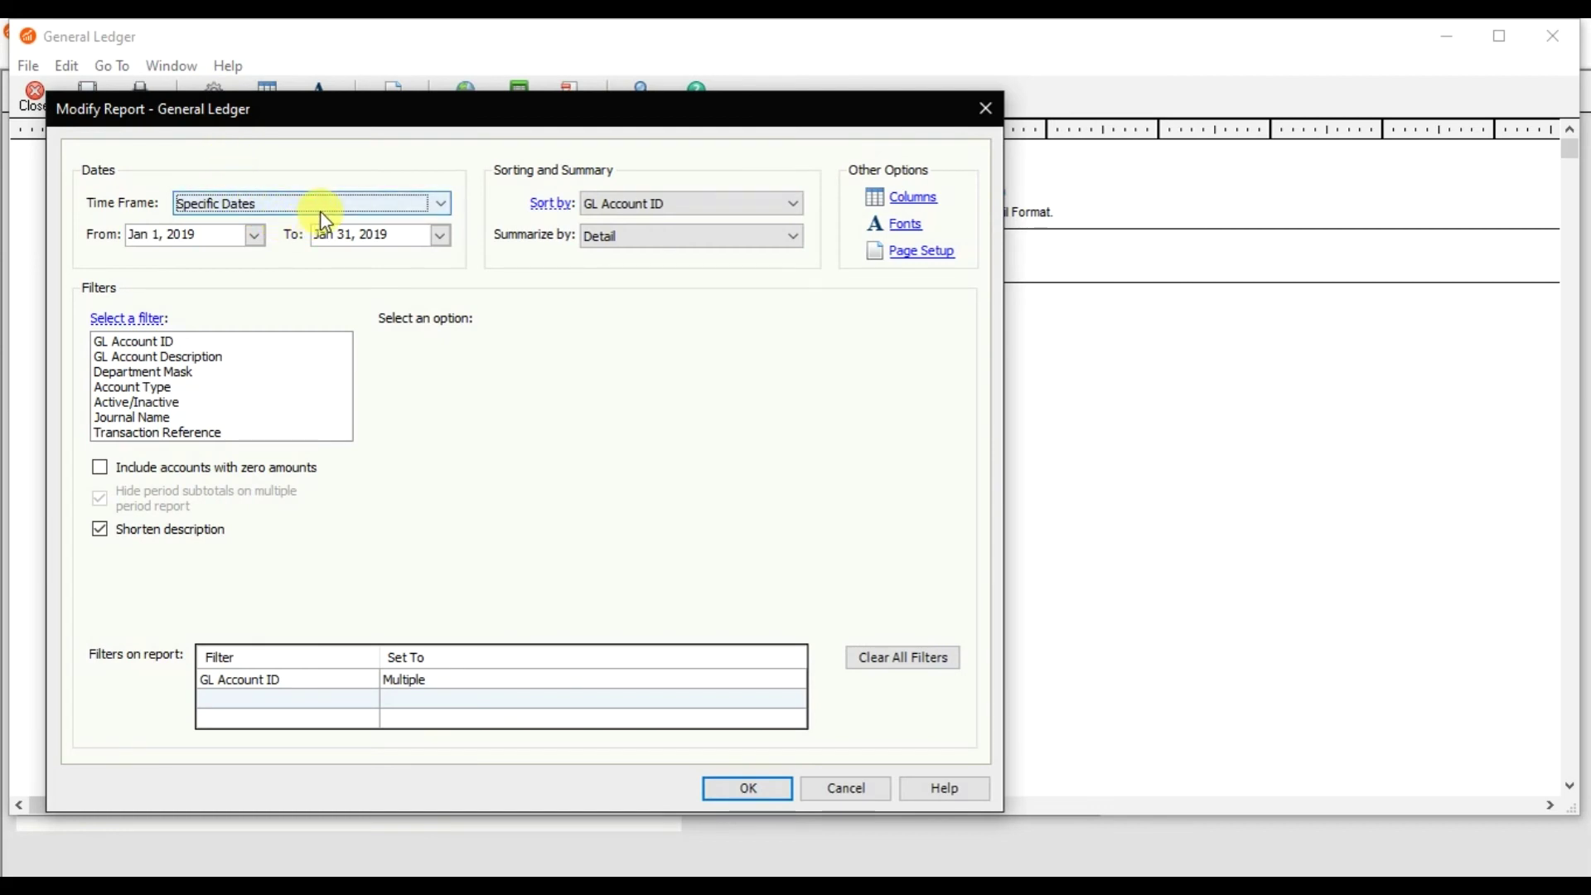
pyautogui.click(332, 219)
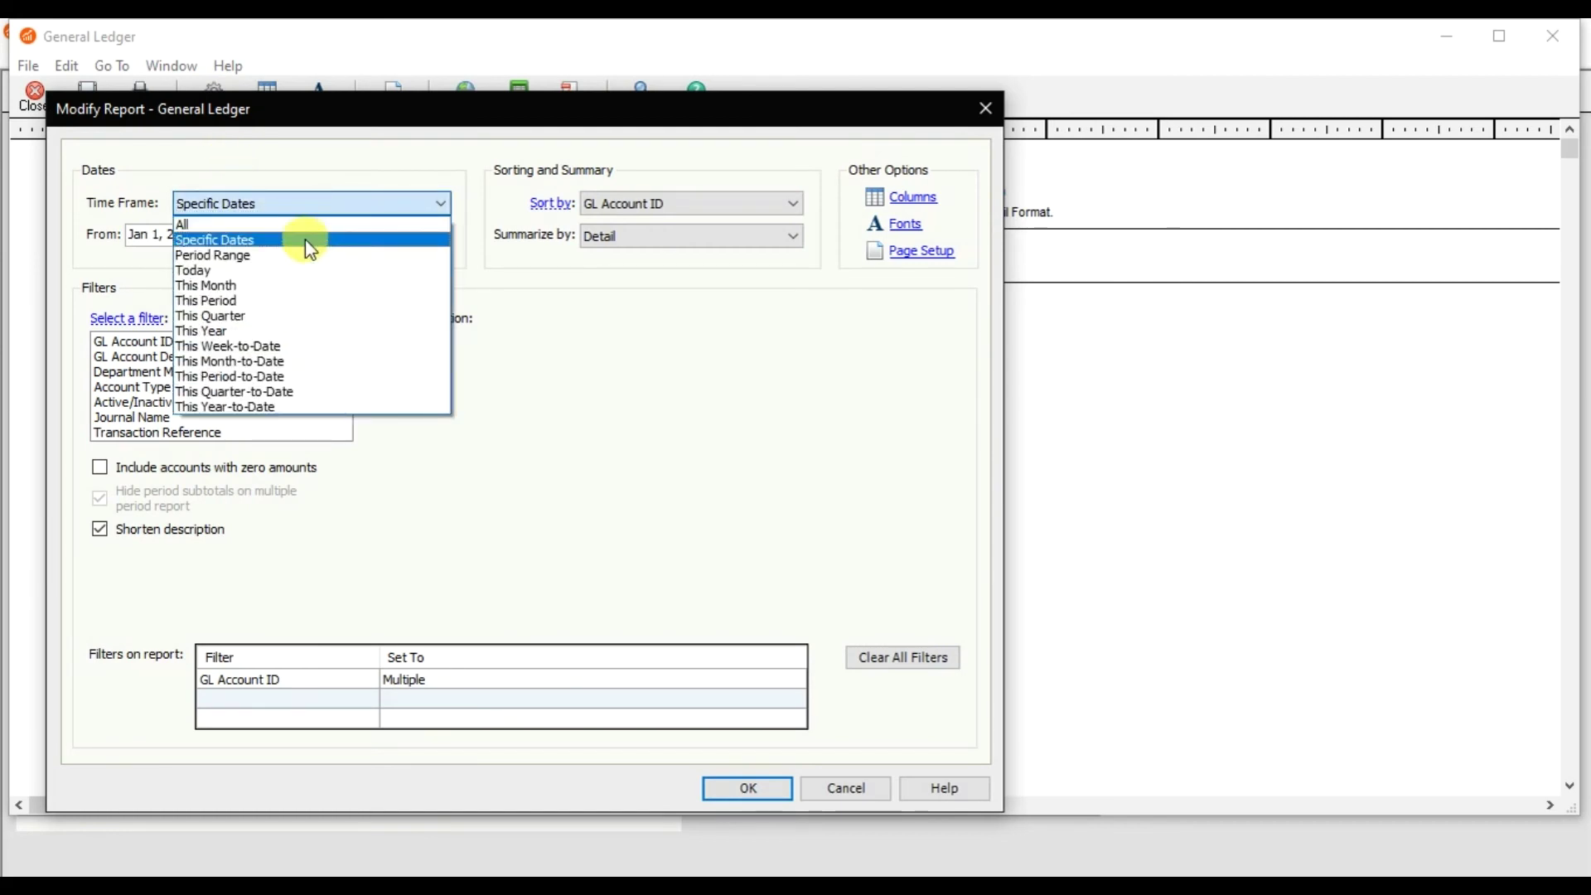
pyautogui.click(240, 329)
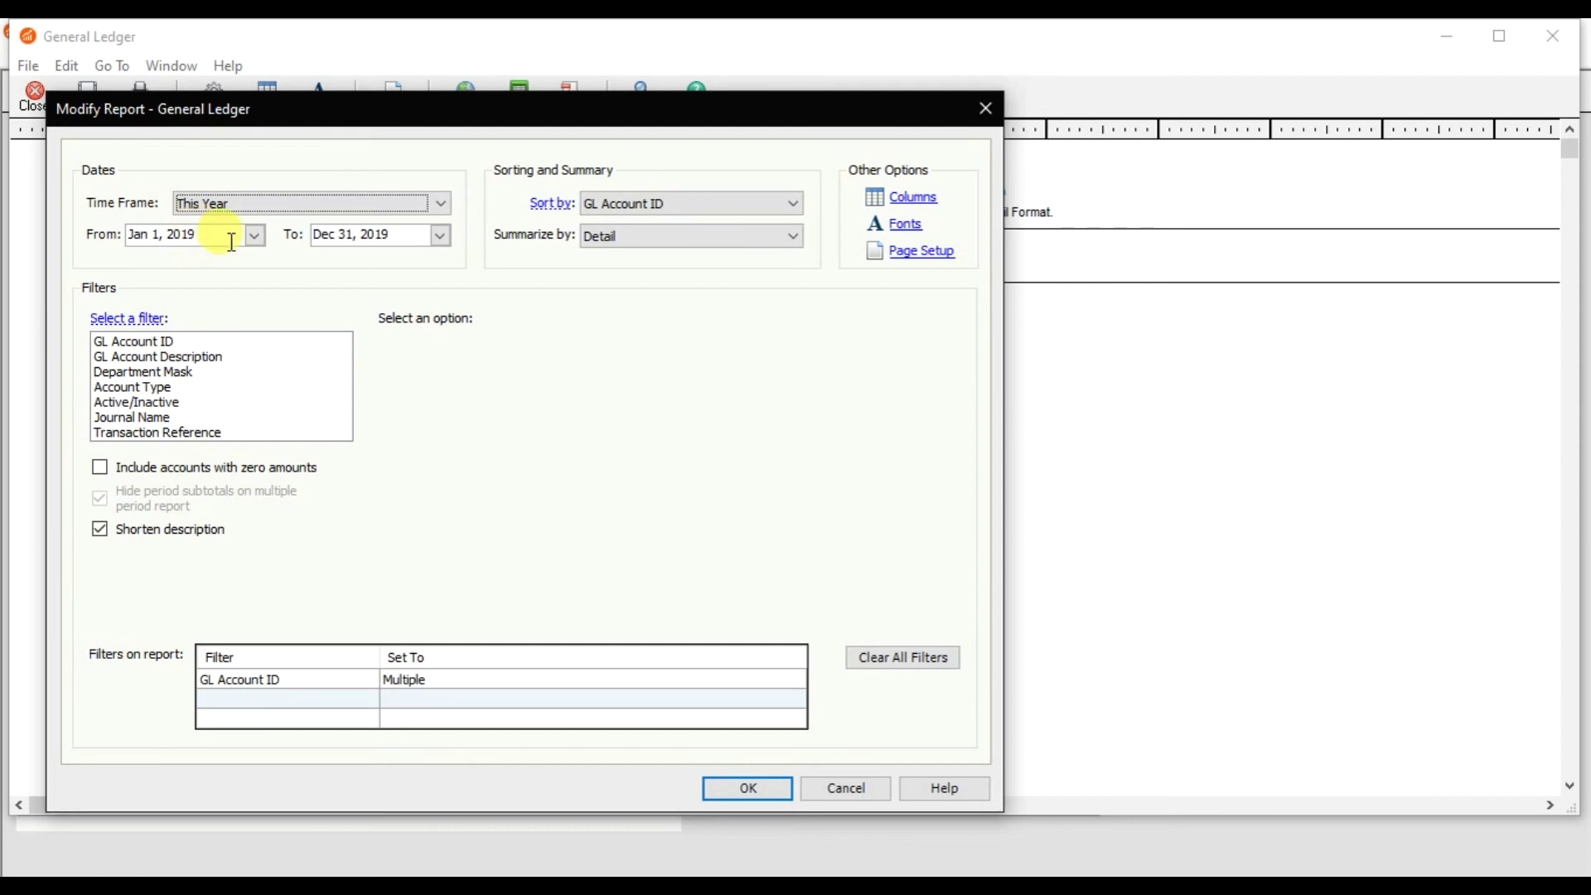
pyautogui.click(248, 342)
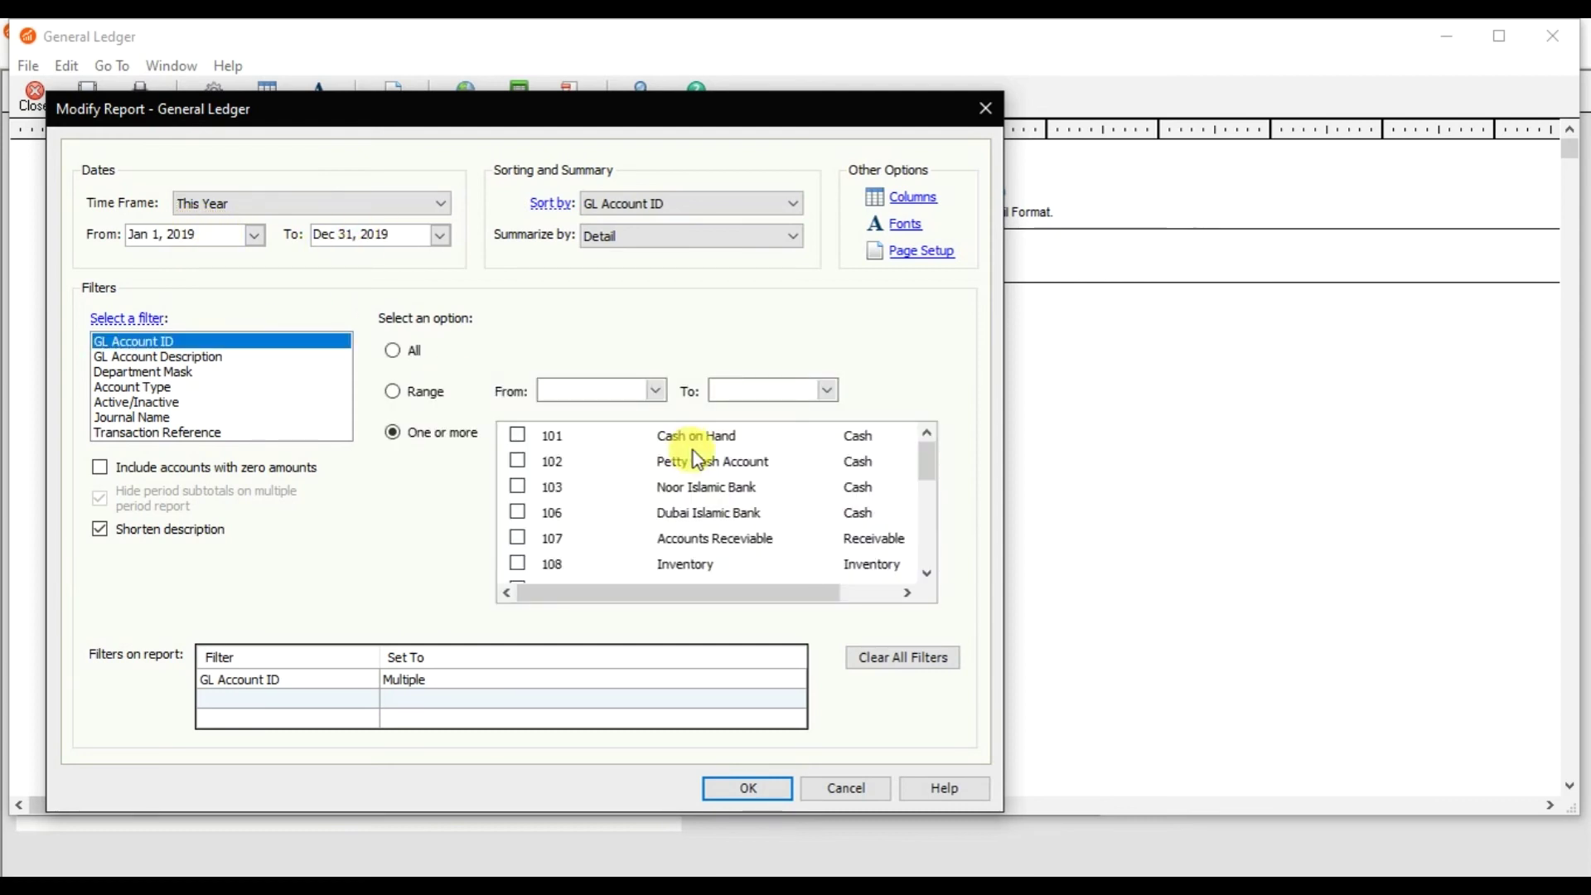
pyautogui.click(927, 572)
pyautogui.click(927, 573)
pyautogui.click(927, 573)
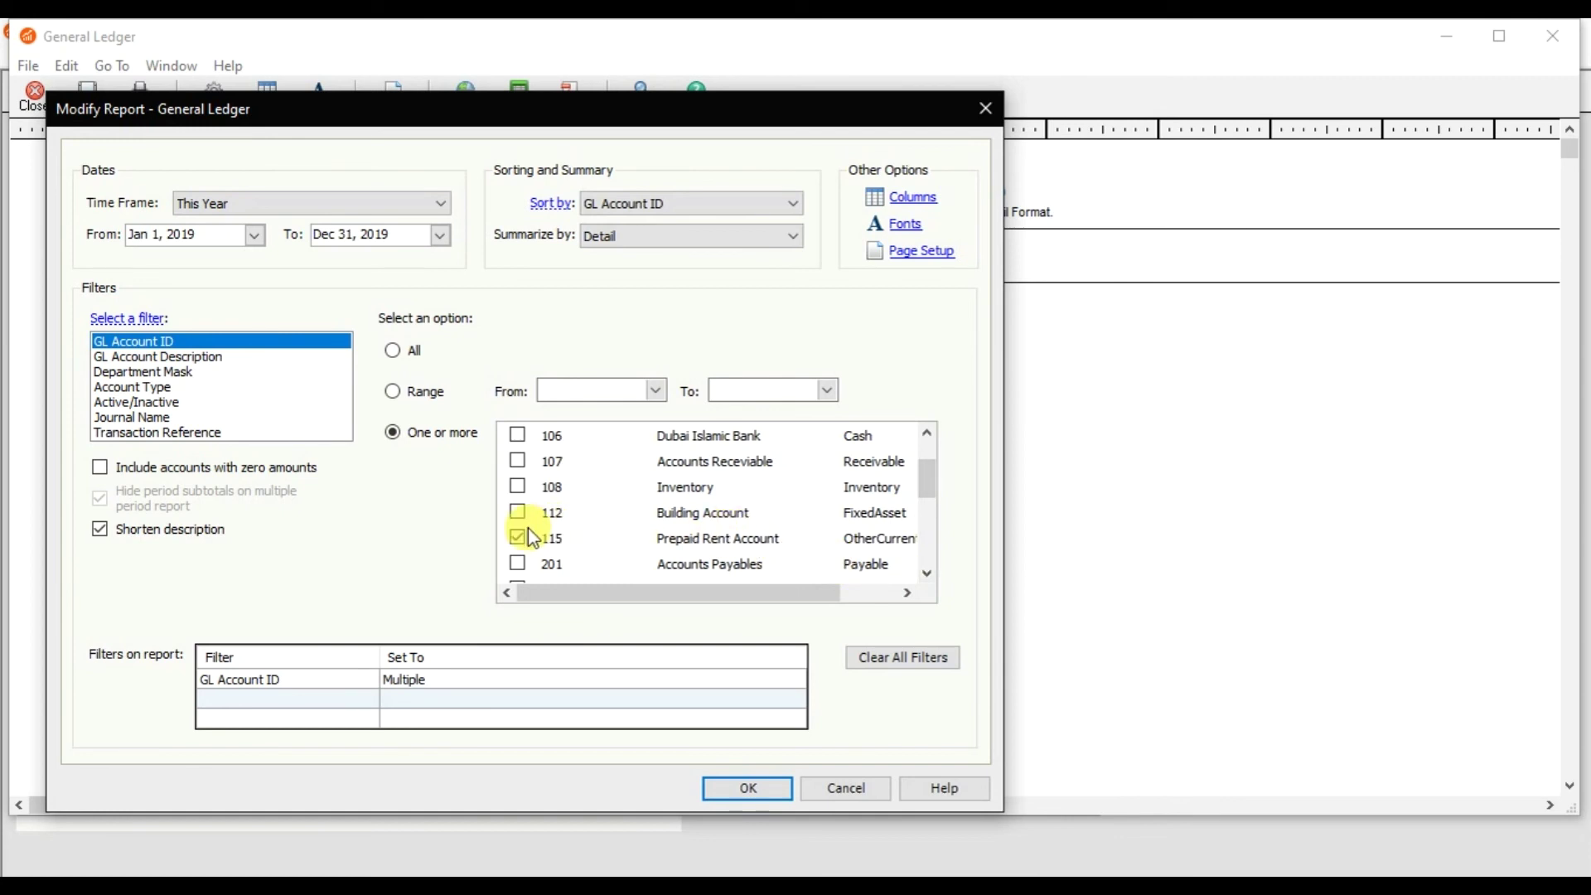
pyautogui.click(748, 789)
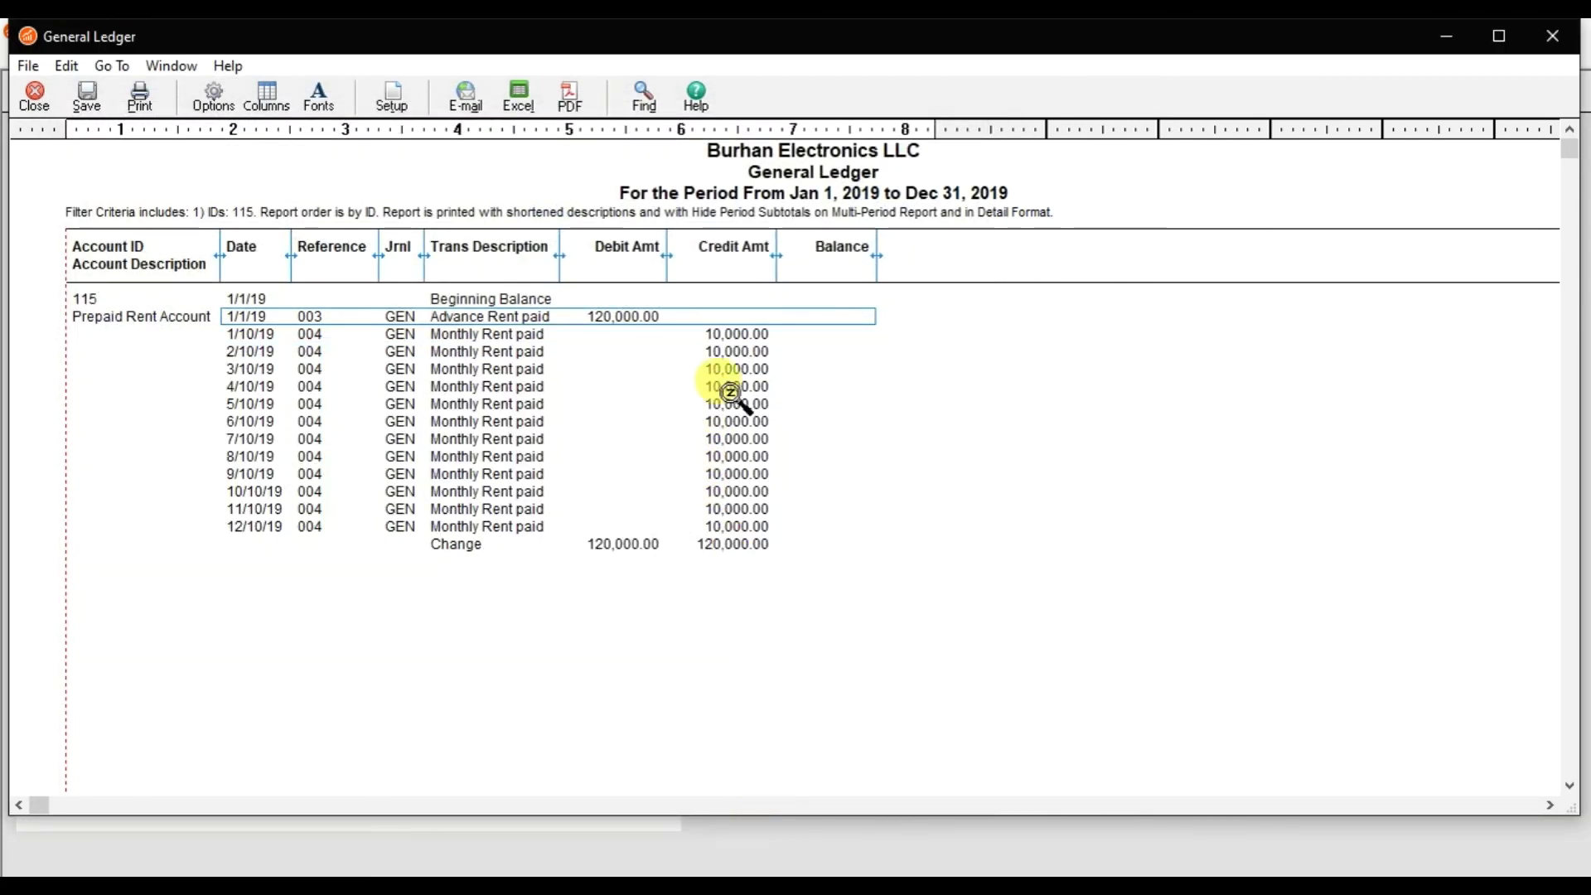